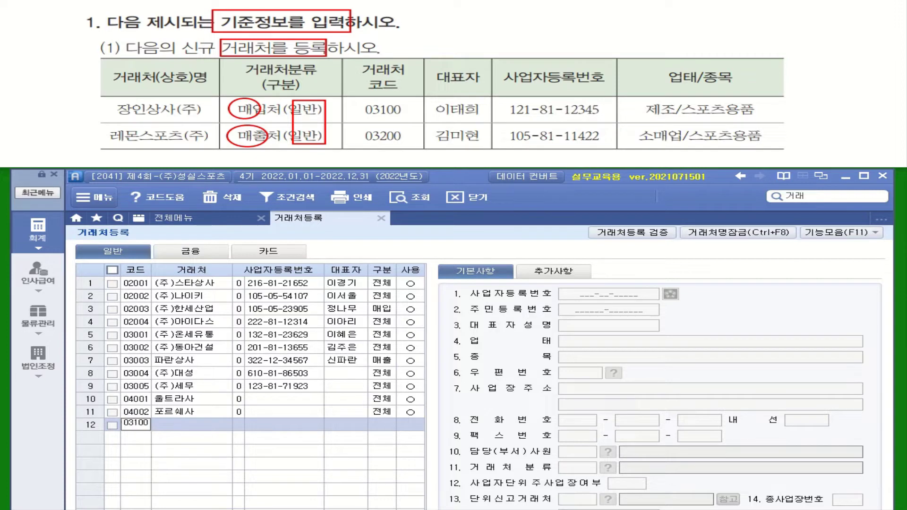
Name the new general client in row 12 장인상사(주) and keep its registration type at 0
key("Return")
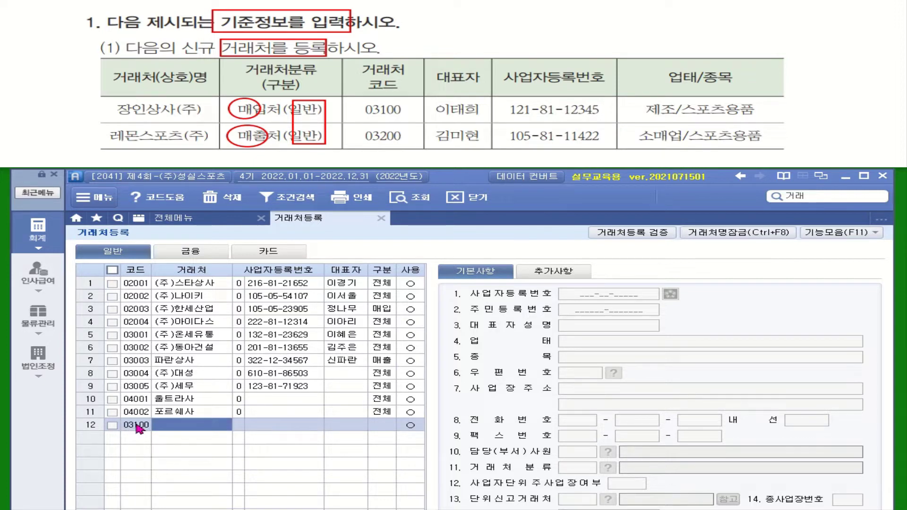
type("장ㅇ")
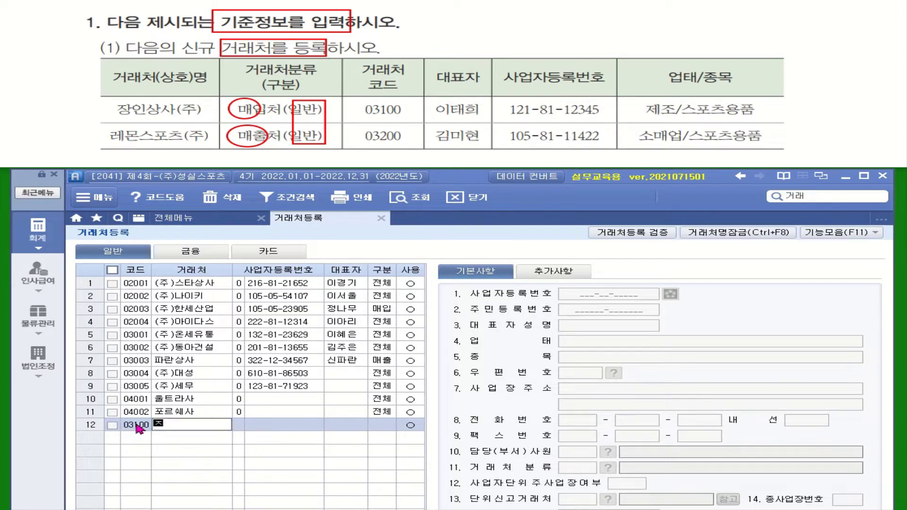
type("인ㅅ")
type("상사")
type("(주")
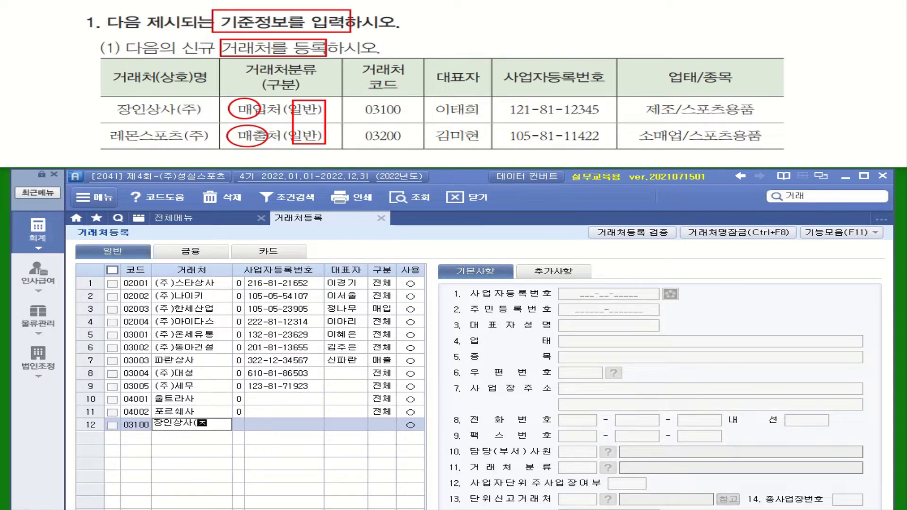
type(")")
key("Return")
key("Return")
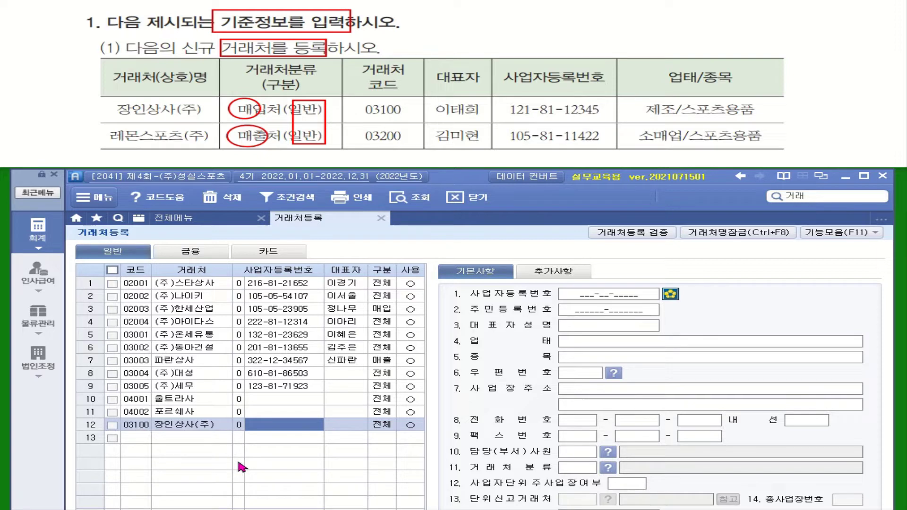
Enter the business registration number for 장인상사(주) as given in the task sheet
type("121-")
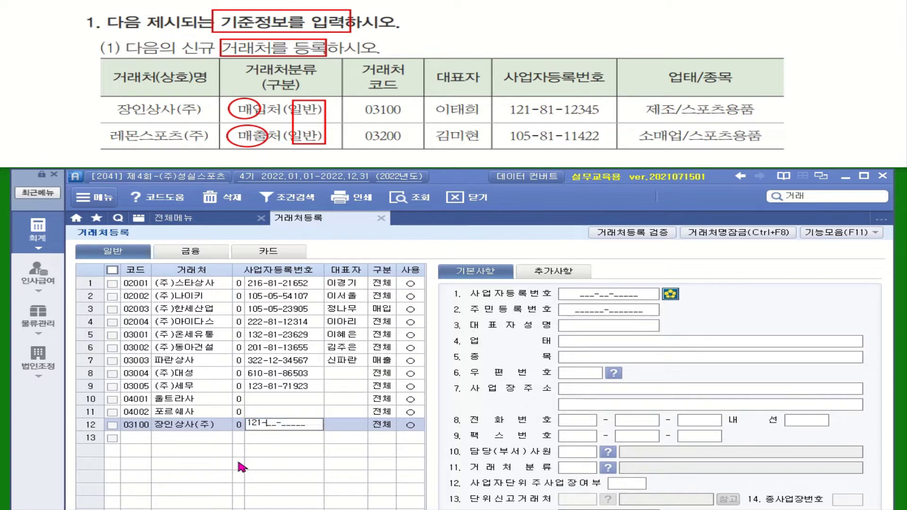
type("81-12345")
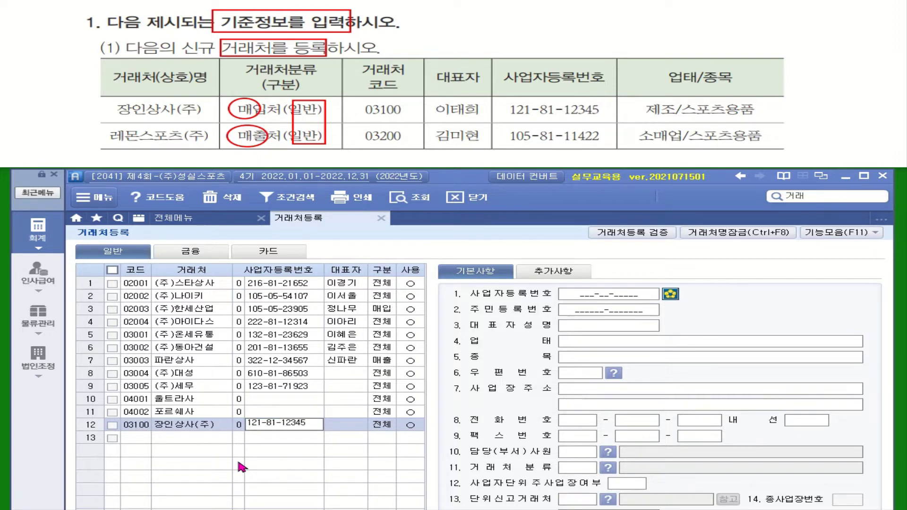
key("Return")
left_click(268, 424)
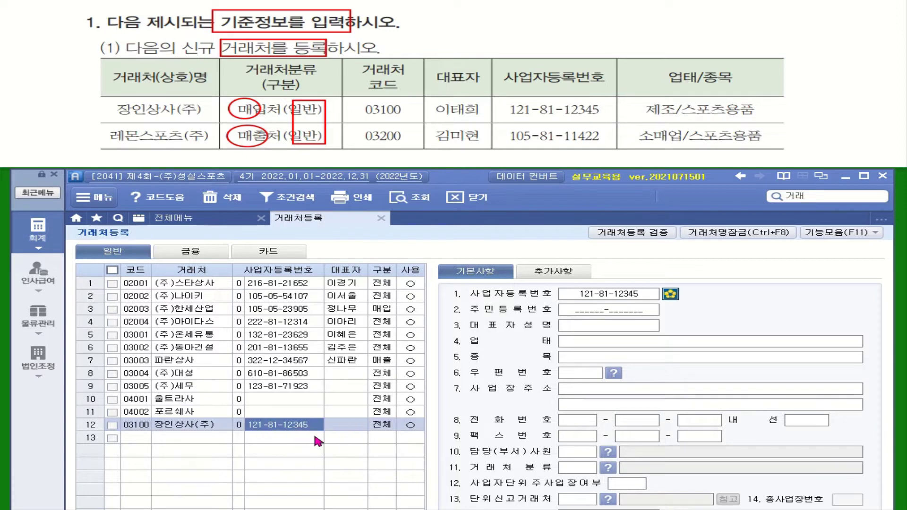
key("Return")
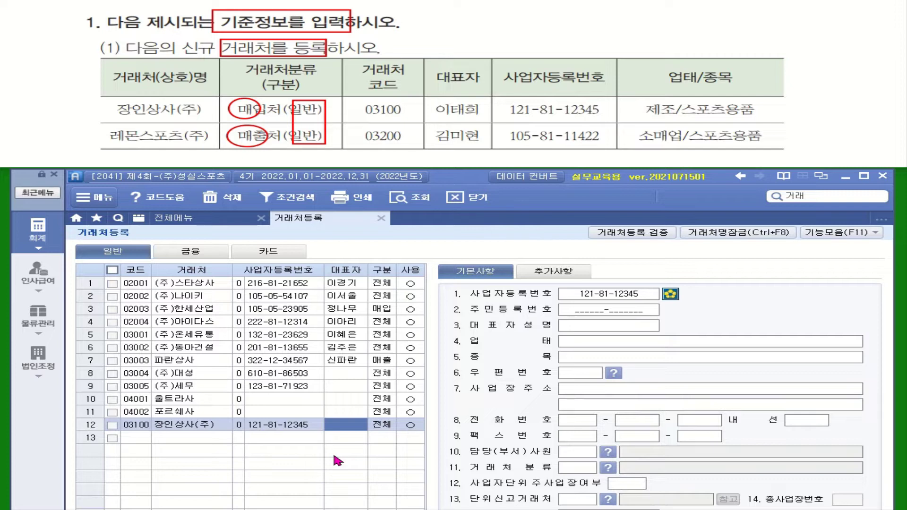
Fill in the representative's name for 장인상사(주) and classify the client as 매입
type("이태")
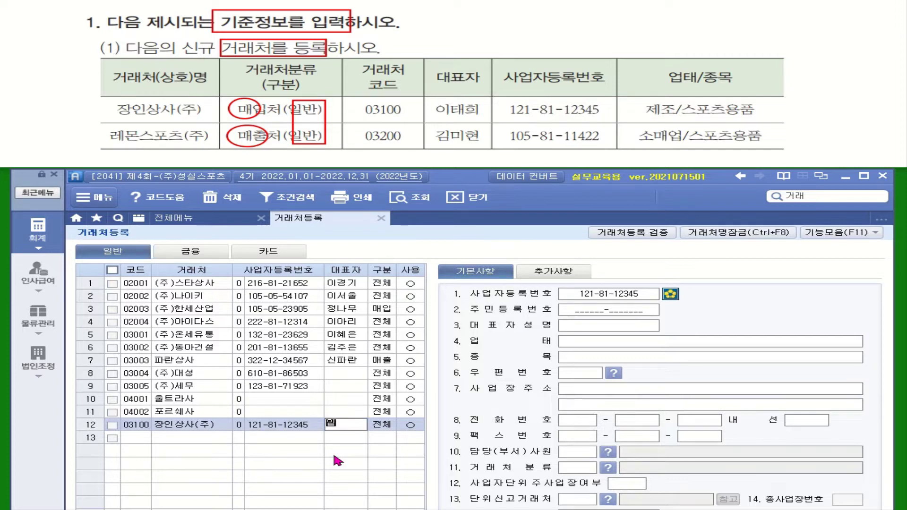
type("희")
key("Return")
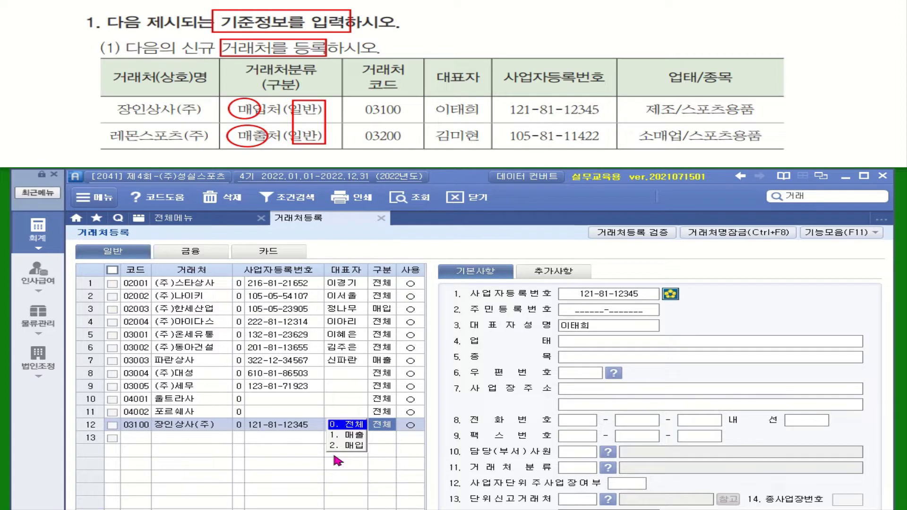
key("Return")
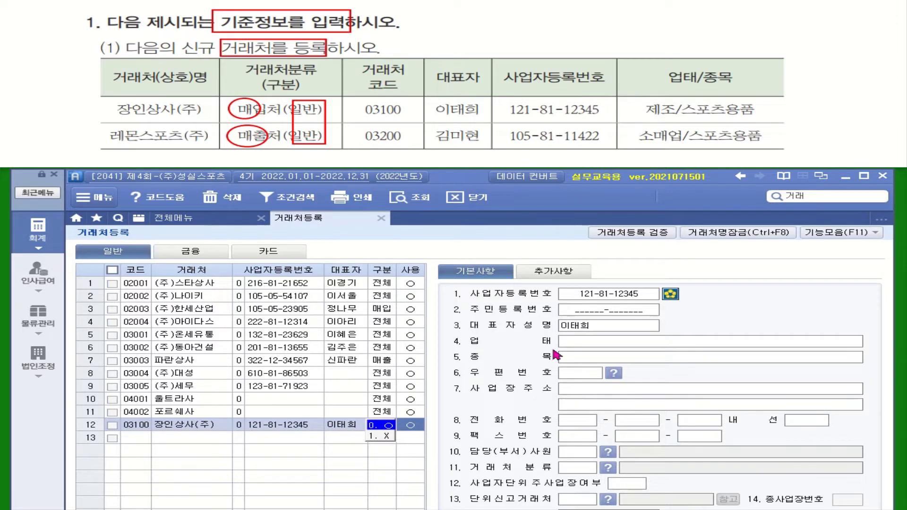
Set the 업태 of 장인상사(주) to 제조 and its 종목 to 스포츠용품
left_click(599, 343)
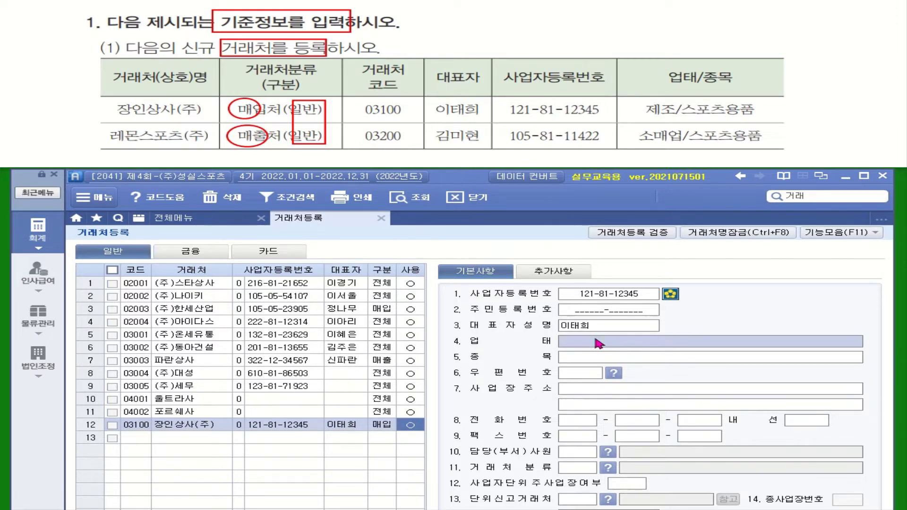
type("제조")
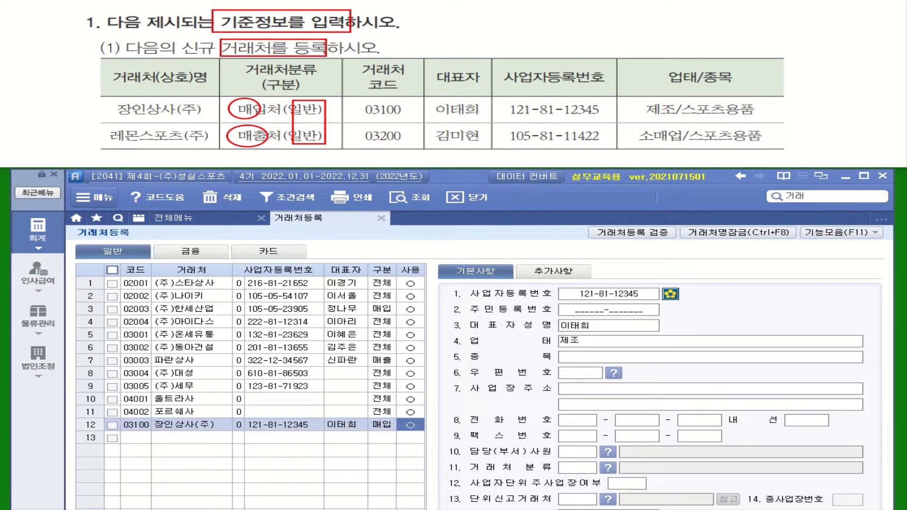
key("Return")
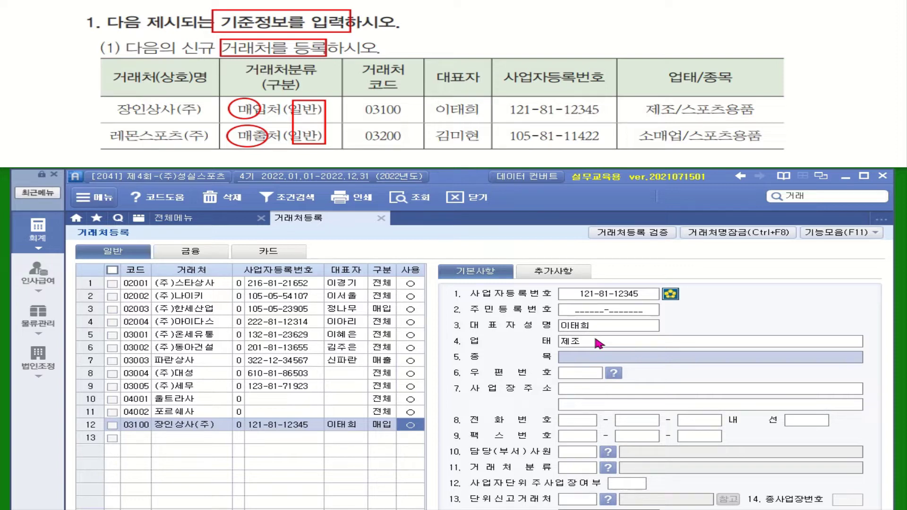
left_click(594, 360)
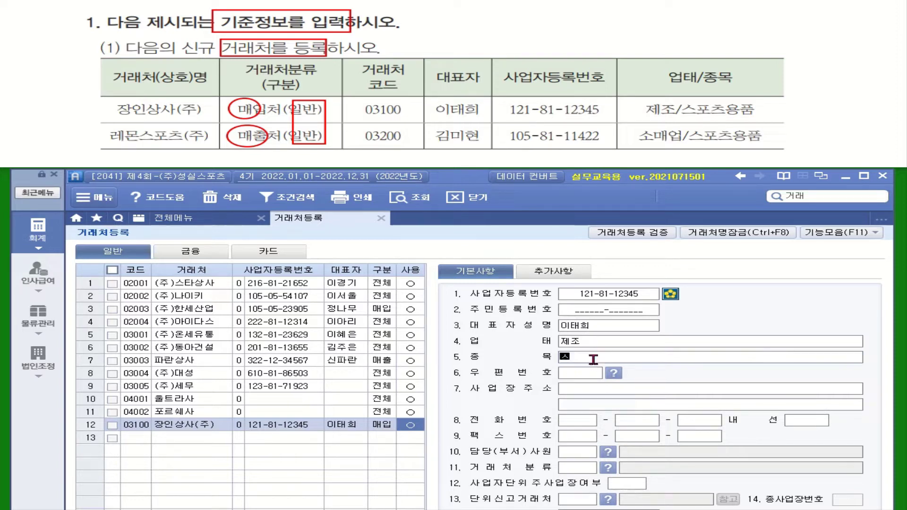
type("스포츠용품")
key("Return")
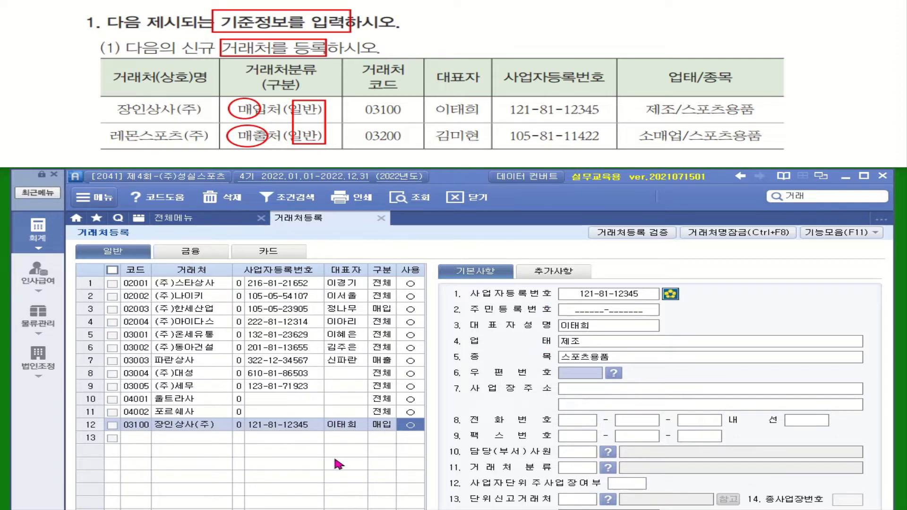
Add a second general client in row 13 with its assigned client code and the name 레몬스포츠(주)
left_click(140, 442)
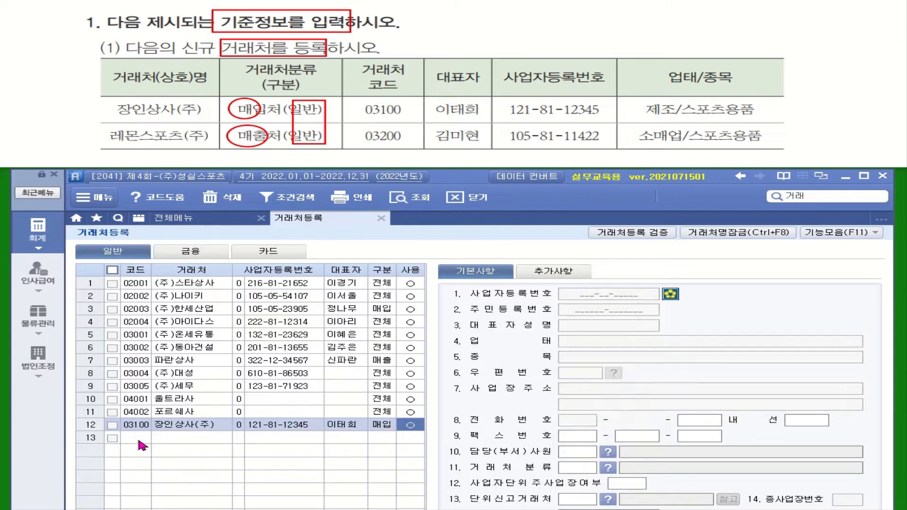
type("03200")
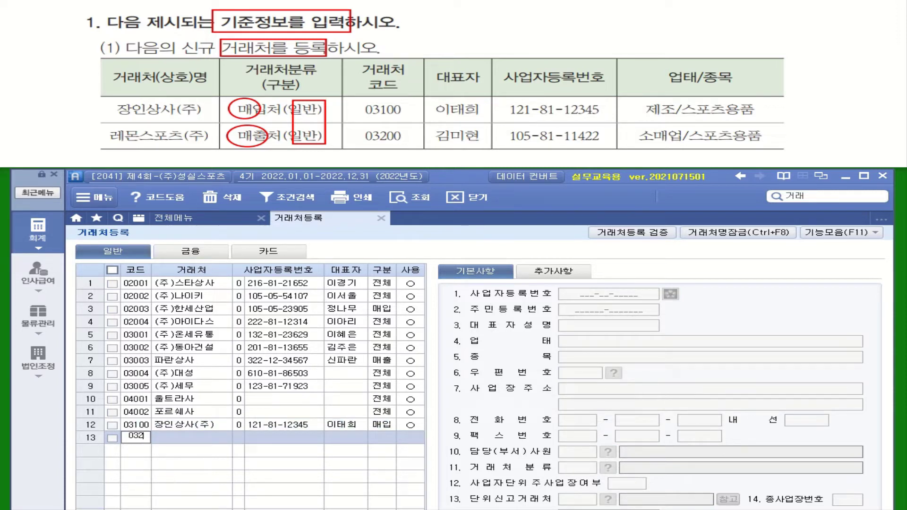
key("Return")
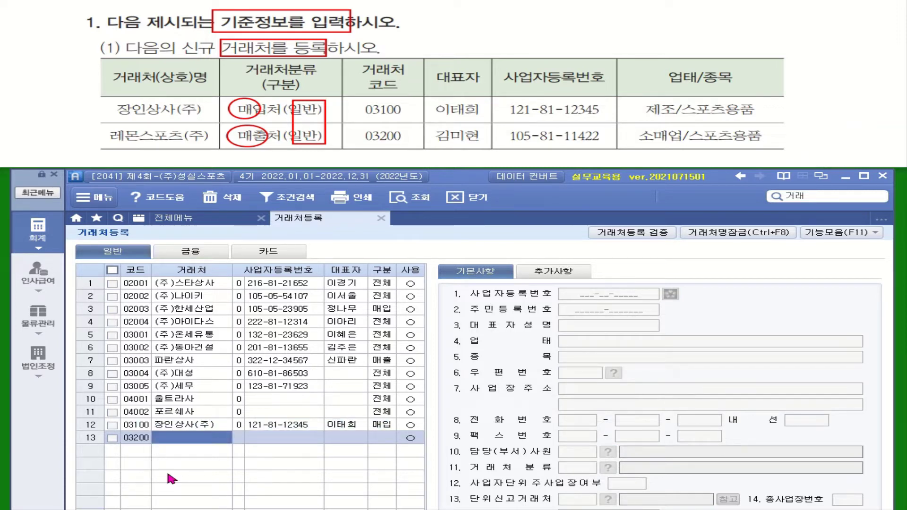
type("렘")
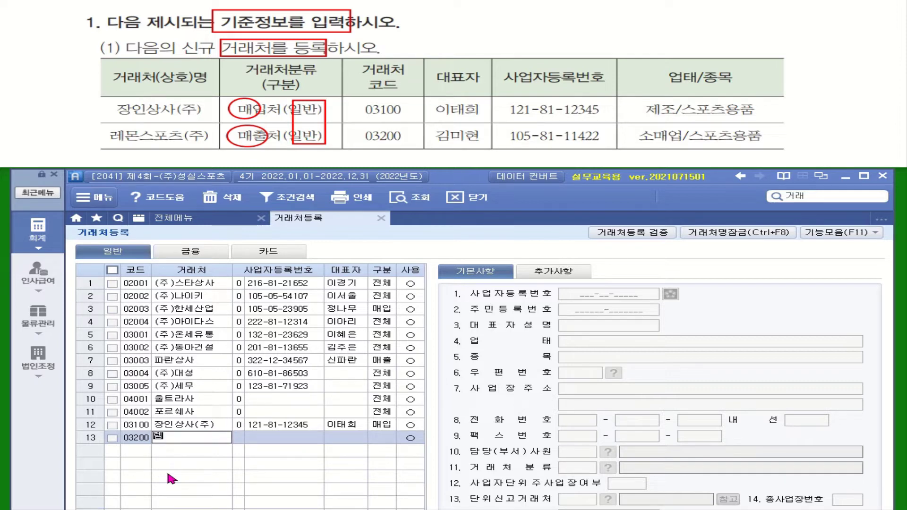
type("ㅗㄴㅅㅡㅍㅗㅊㅡ(")
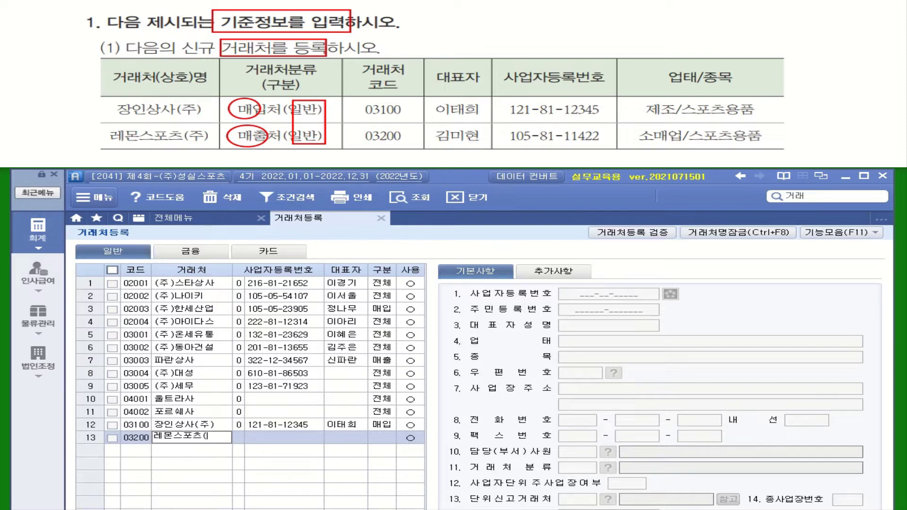
type("ㅈㅜ)")
key("Return")
key("Return")
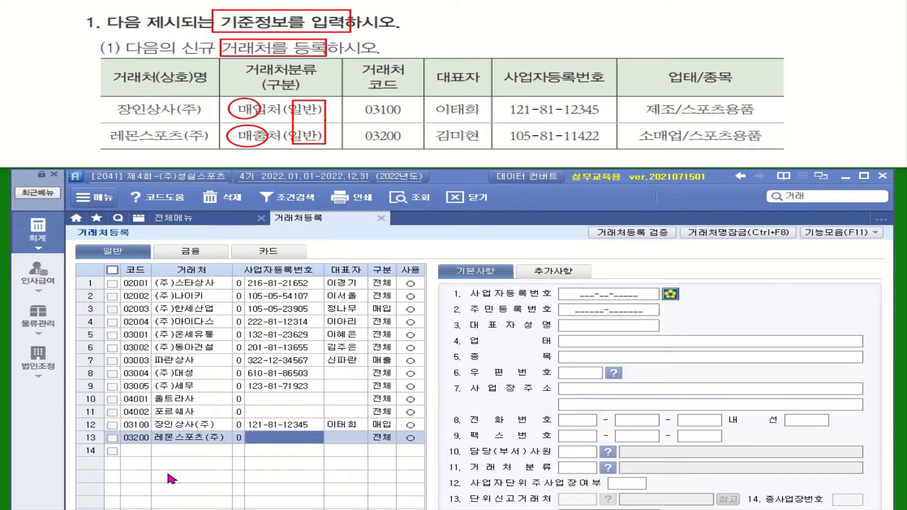
Enter the business registration number for 레몬스포츠(주) as given in the task sheet
type("105-81-1")
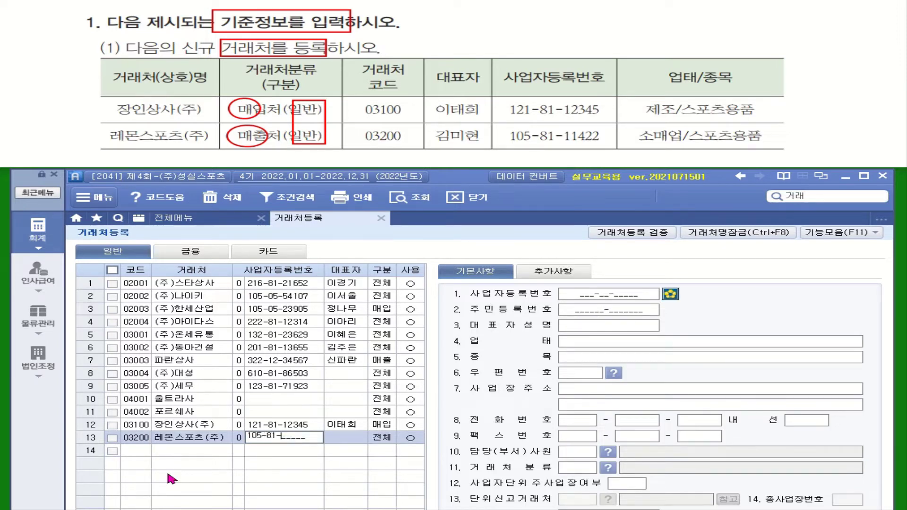
type("1422")
key("Return")
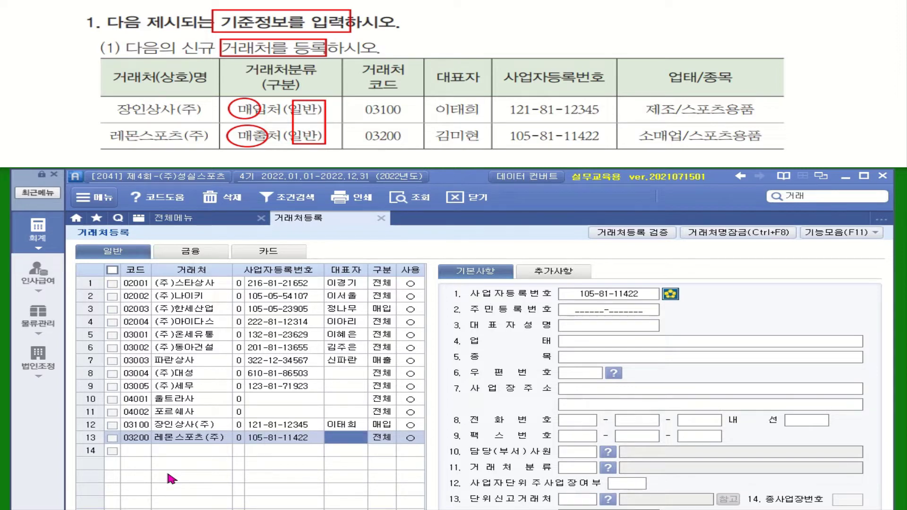
Fill in the representative's name for 레몬스포츠(주) and classify the client as 매출
type("김")
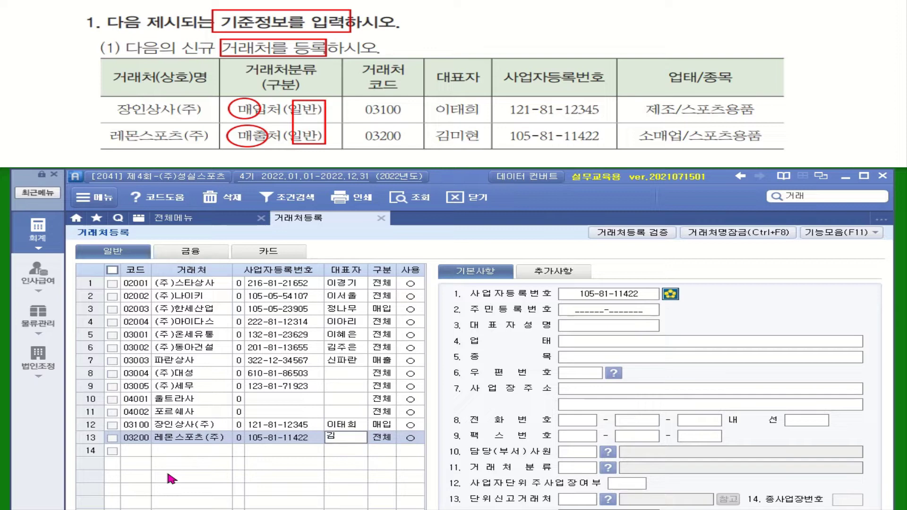
type("ㅁㅣㅎㅕㄴ")
key("Return")
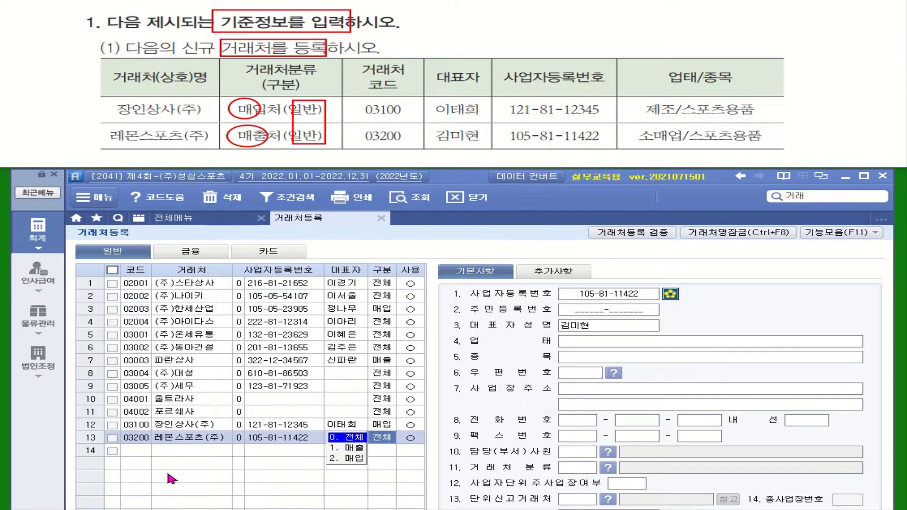
left_click(352, 449)
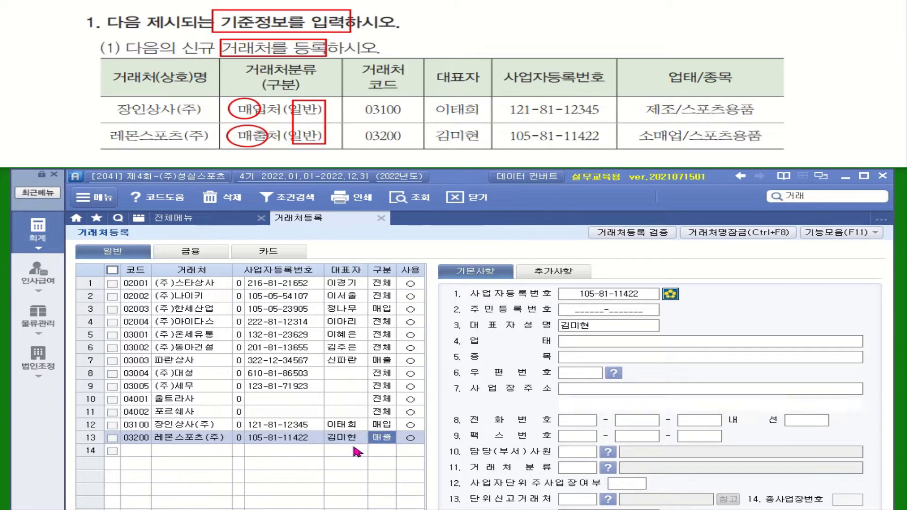
Set the 업태 of 레몬스포츠(주) to 소매업 and its 종목 to 스포츠용품
left_click(613, 353)
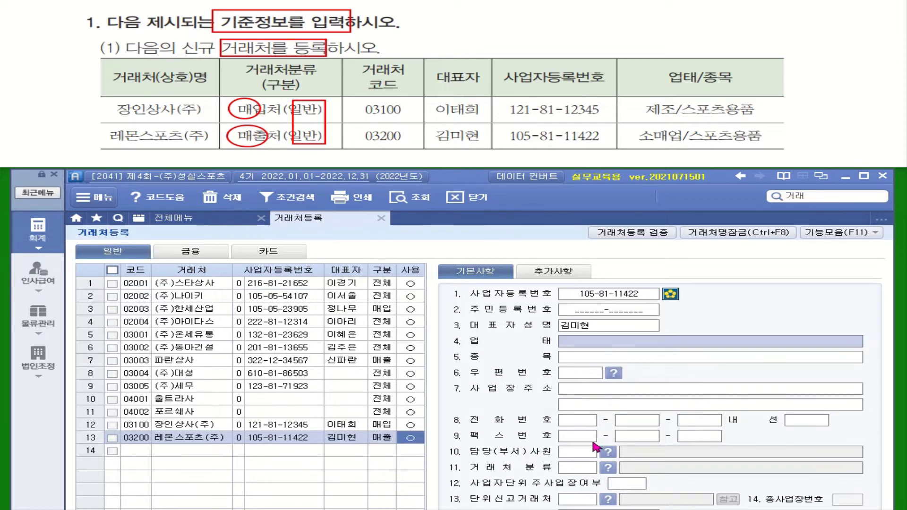
type("소매")
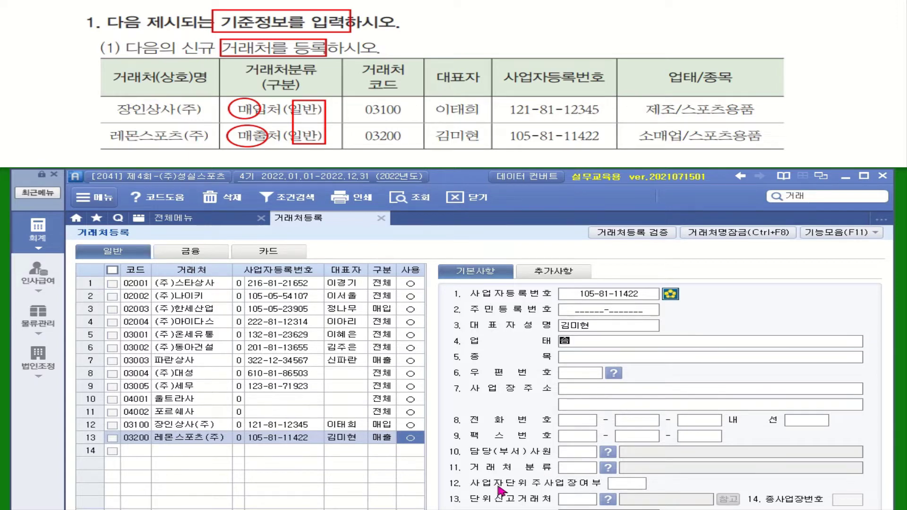
type("업")
key("Return")
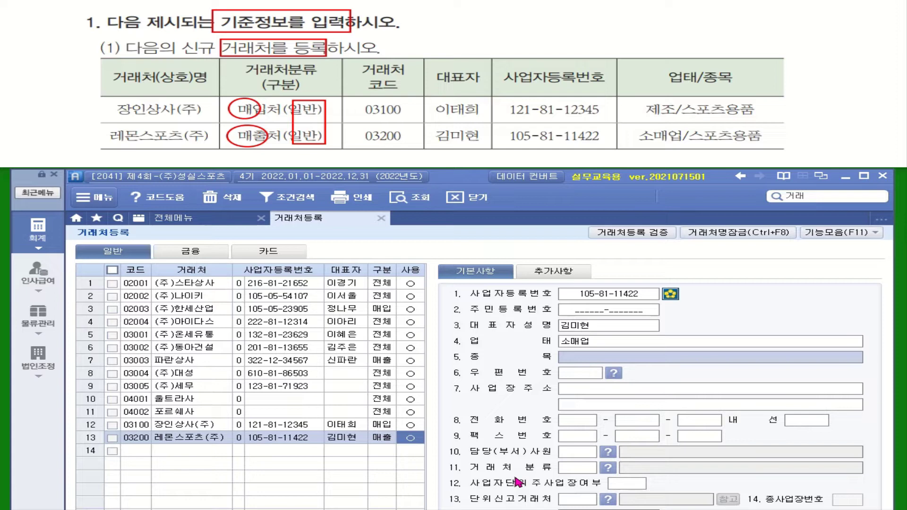
type("스")
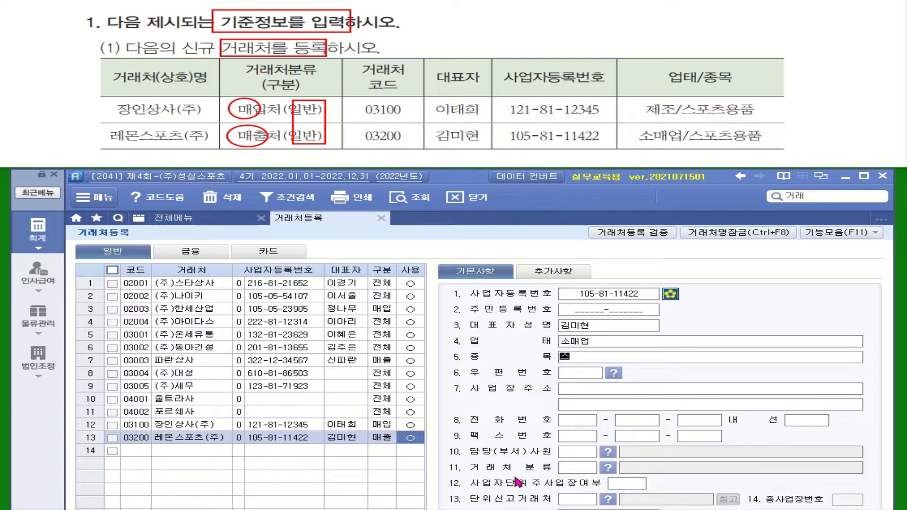
type("포츠용품")
key("Return")
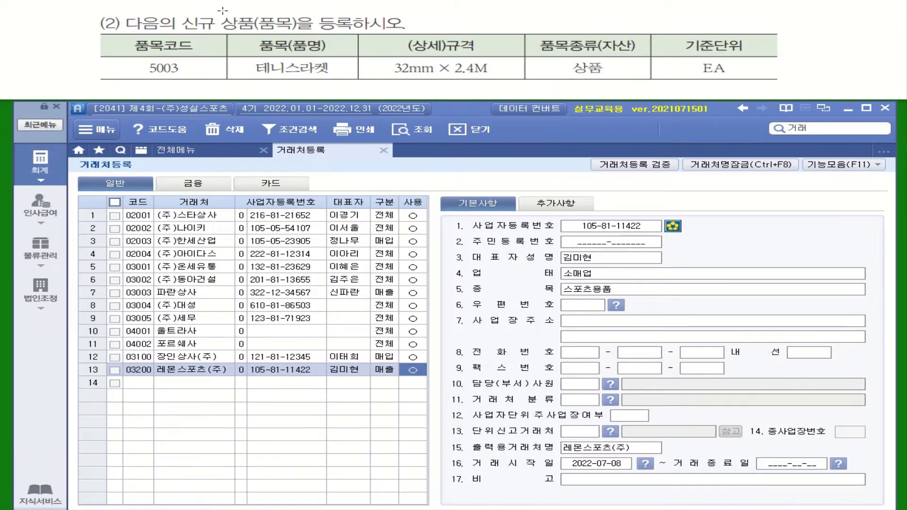
mouse_move(226, 12)
left_mouse_down()
mouse_move(231, 25)
mouse_move(326, 33)
mouse_move(352, 19)
left_mouse_up()
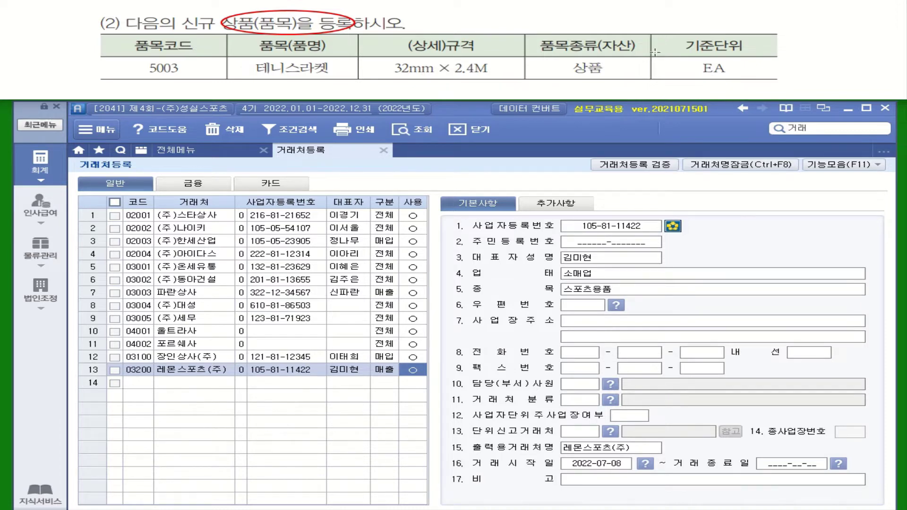
left_click_drag(654, 34, 778, 79)
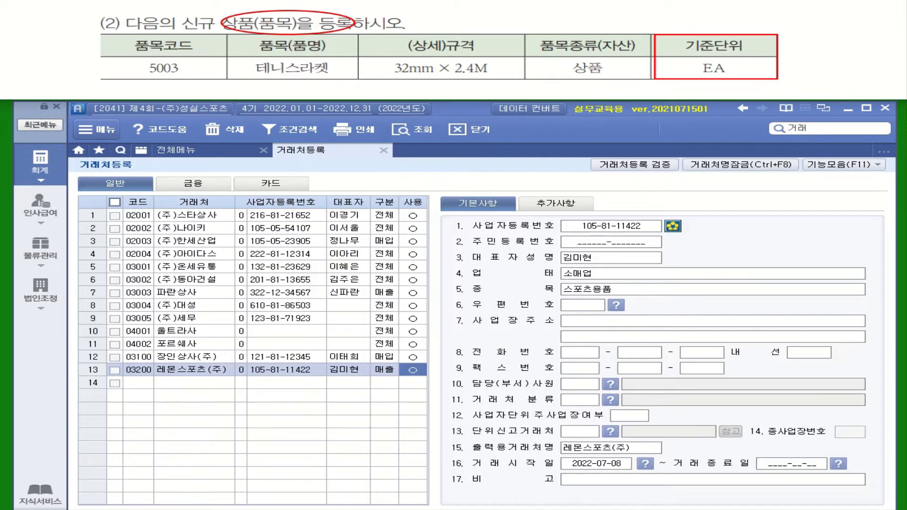
Open 품목등록 under 물류관리 and add an item in row 6 with asset type 상품 and item code 5003
left_click(44, 255)
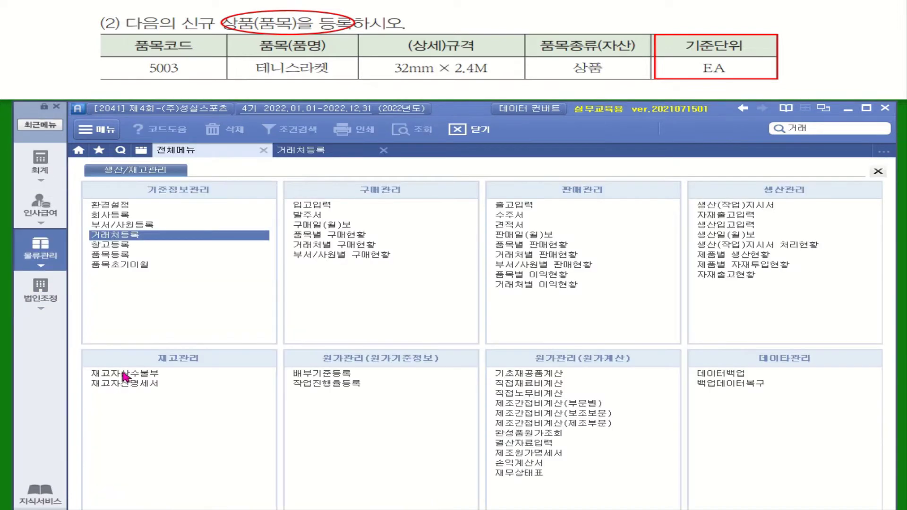
left_click(110, 257)
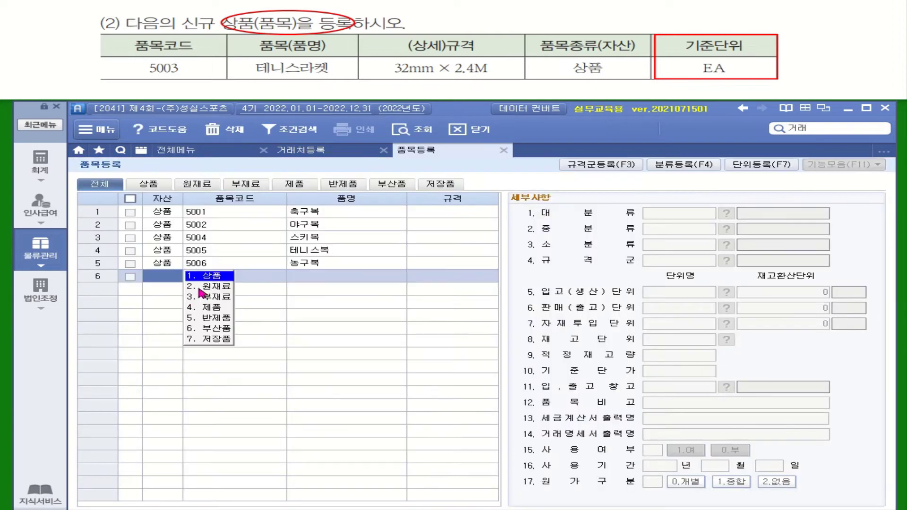
left_click(213, 278)
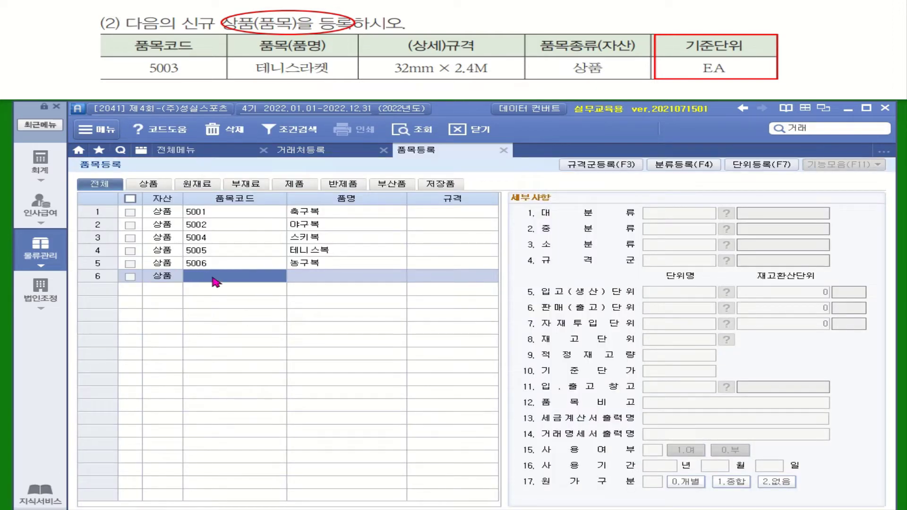
type("5003")
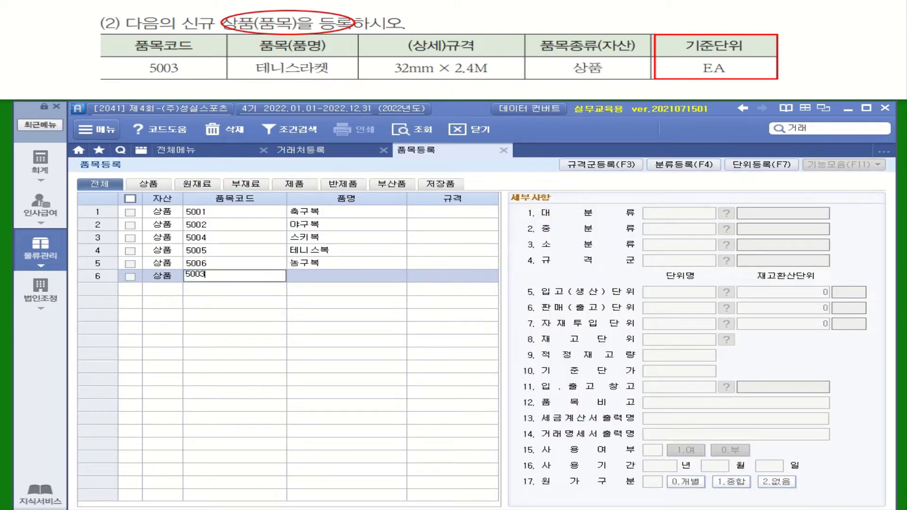
key("Return")
Name item 5003 테니스라켓 and set its specification (규격) to 32mmX2.4M
type("테니")
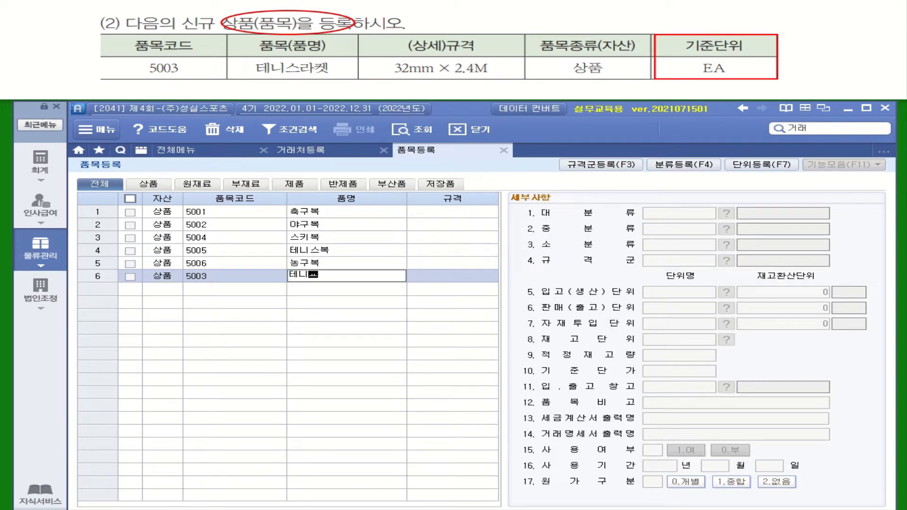
type("ㅅㅡㄹㅏ")
type("켓")
key("Return")
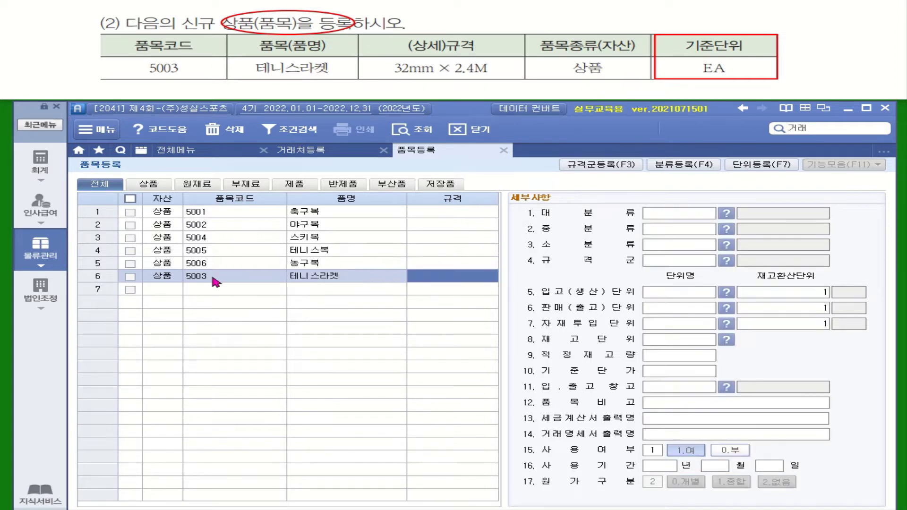
type("32")
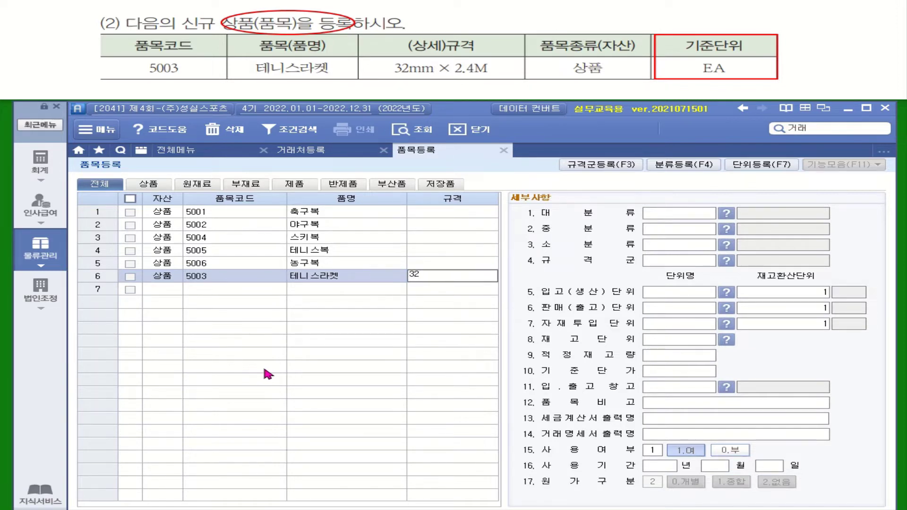
type("mmX2.4M")
key("Return")
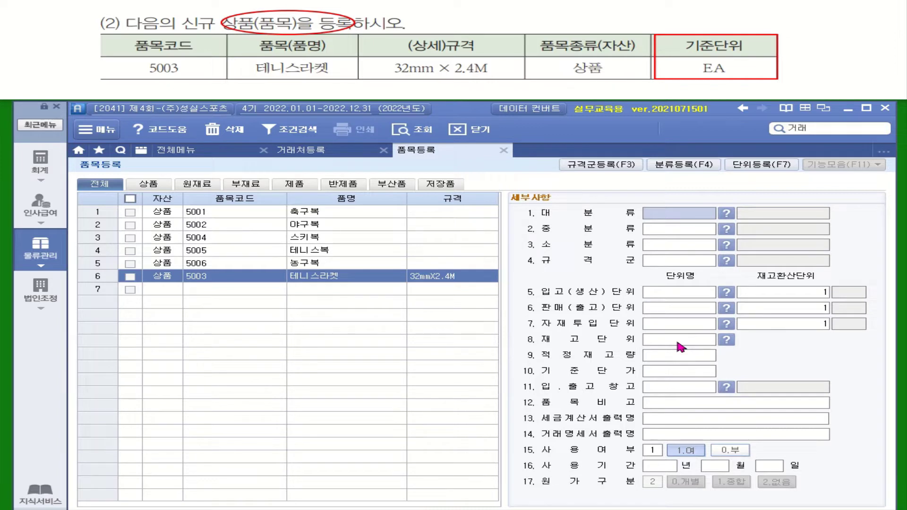
Set the 입고(생산)단위 and 판매(출고)단위 of 테니스라켓 to EA
left_click(679, 301)
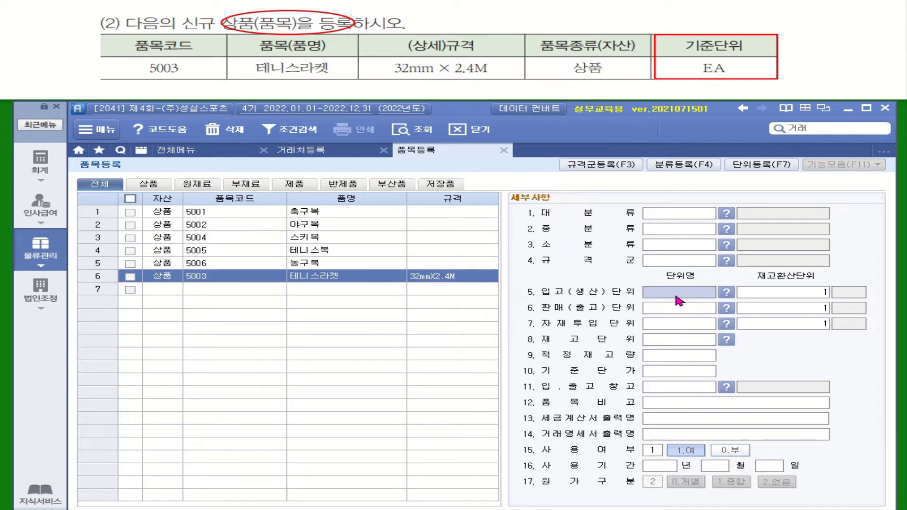
left_click(679, 300)
type("EA")
key("Return")
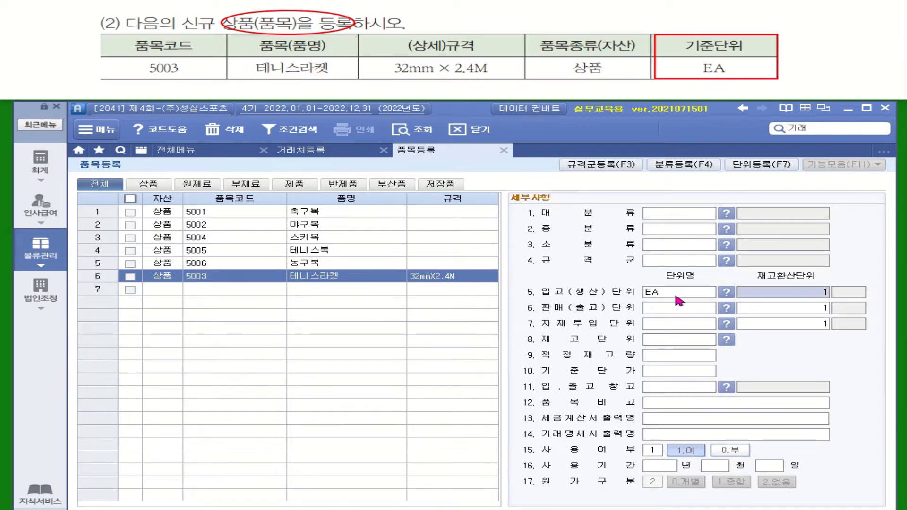
left_click(679, 301)
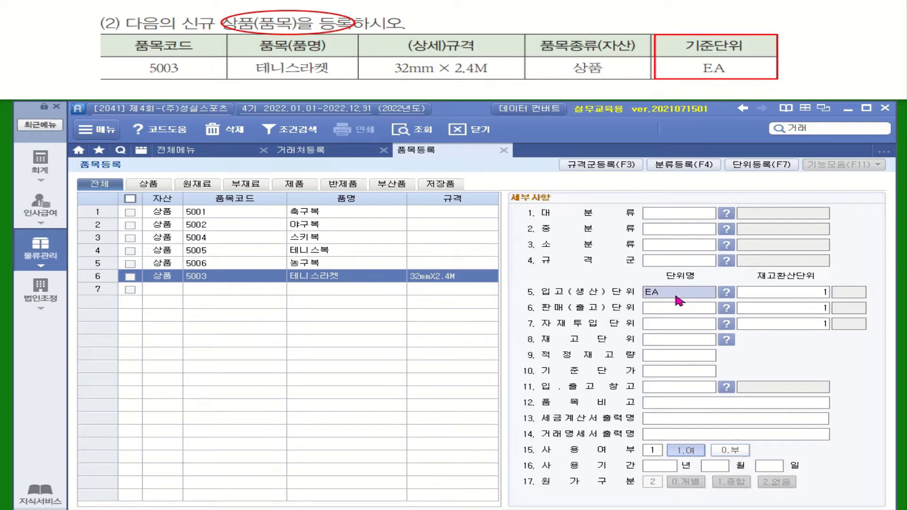
left_click(674, 313)
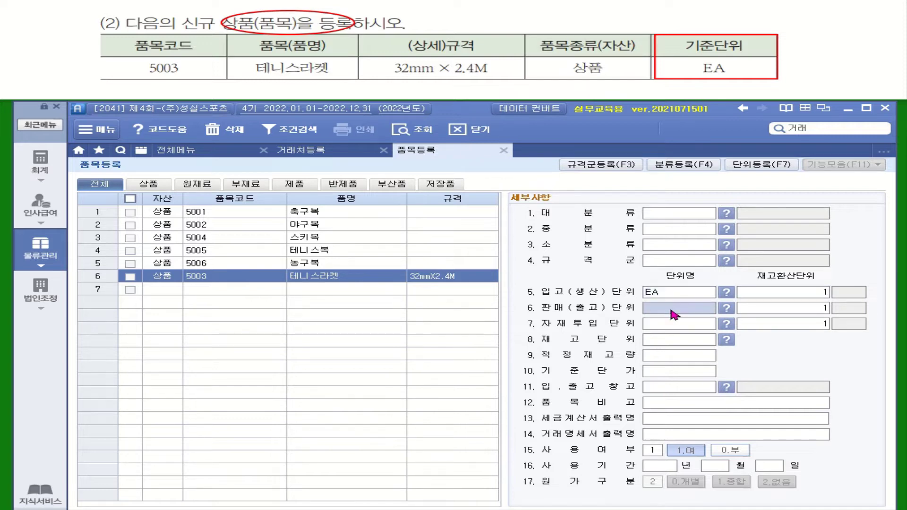
type("EA")
key("Return")
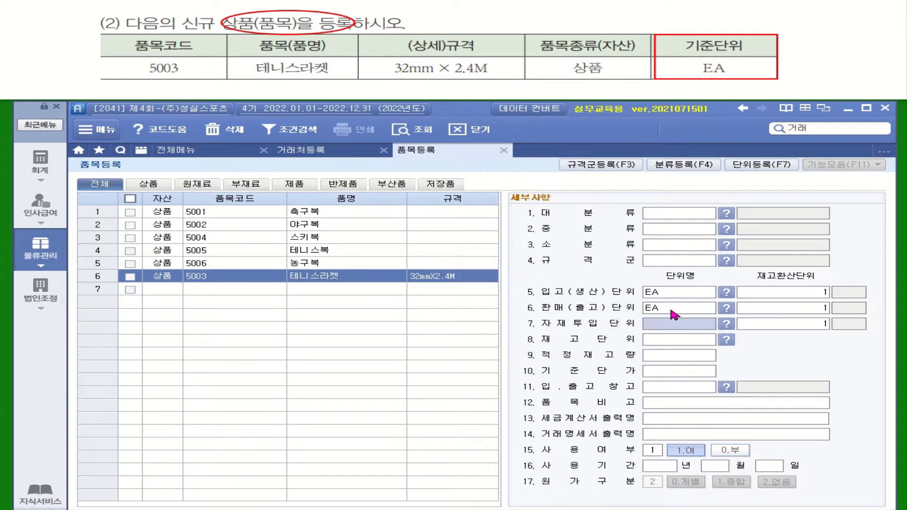
Set the 자재투입단위 and 재고단위 of 테니스라켓 to EA
type("EA")
key("Return")
type("EA")
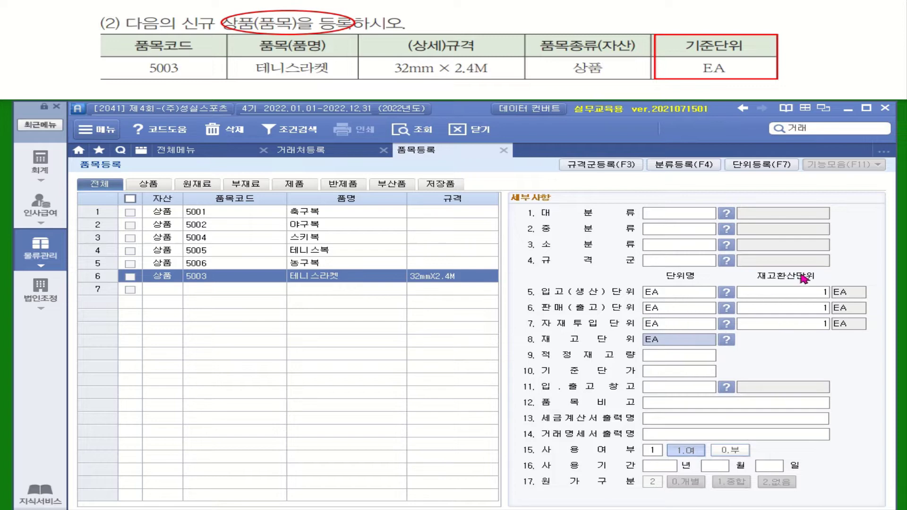
left_click(793, 329)
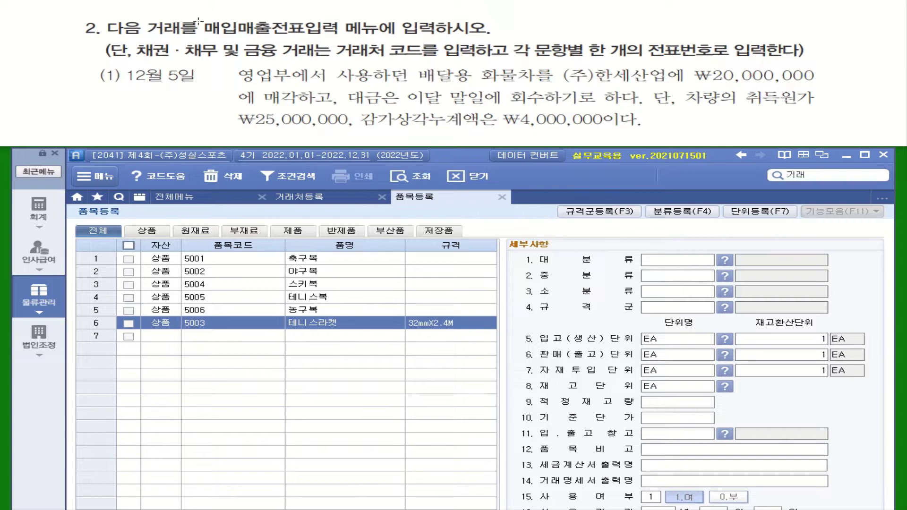
Read the 12월 5일 truck sale task and its electronic tax invoice for the client, amounts, payment terms and voucher instructions
left_click_drag(199, 17, 395, 37)
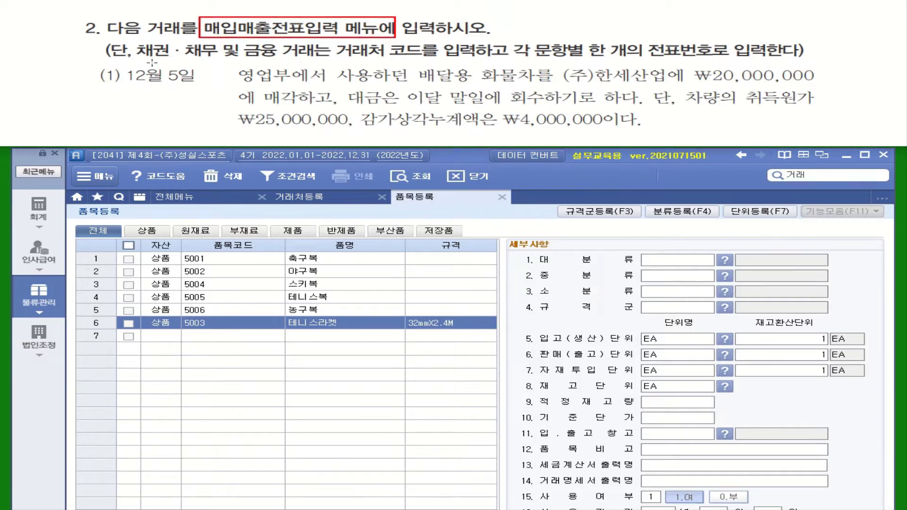
left_click_drag(136, 63, 474, 60)
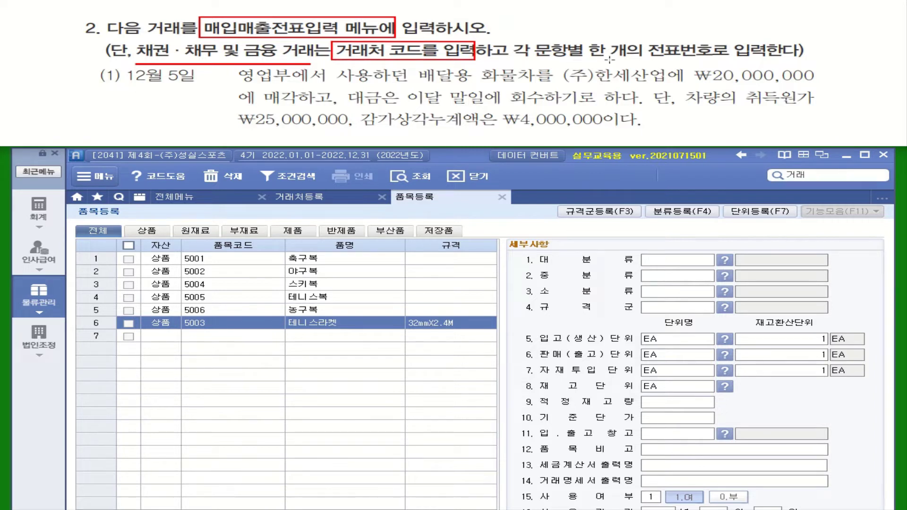
left_click_drag(588, 62, 797, 62)
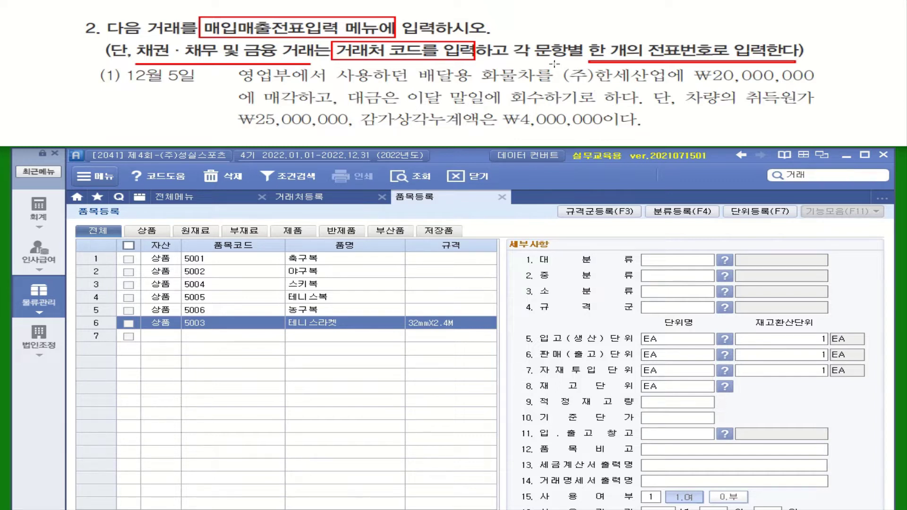
mouse_move(556, 66)
left_mouse_down()
mouse_move(660, 87)
mouse_move(821, 88)
left_mouse_up()
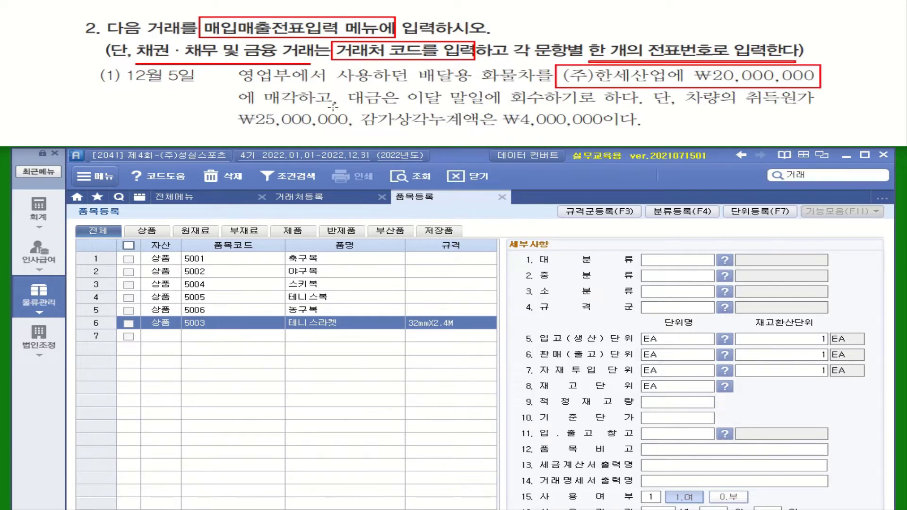
left_click_drag(348, 108, 633, 108)
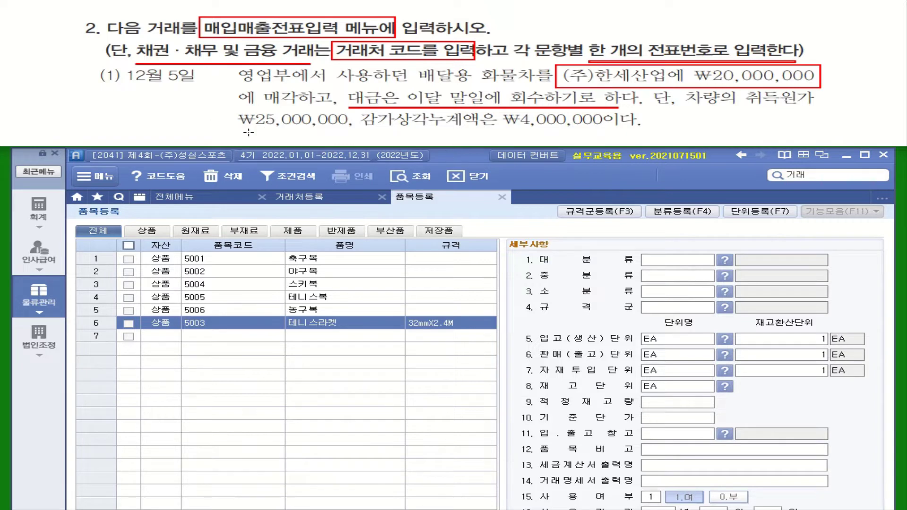
left_click_drag(230, 132, 605, 133)
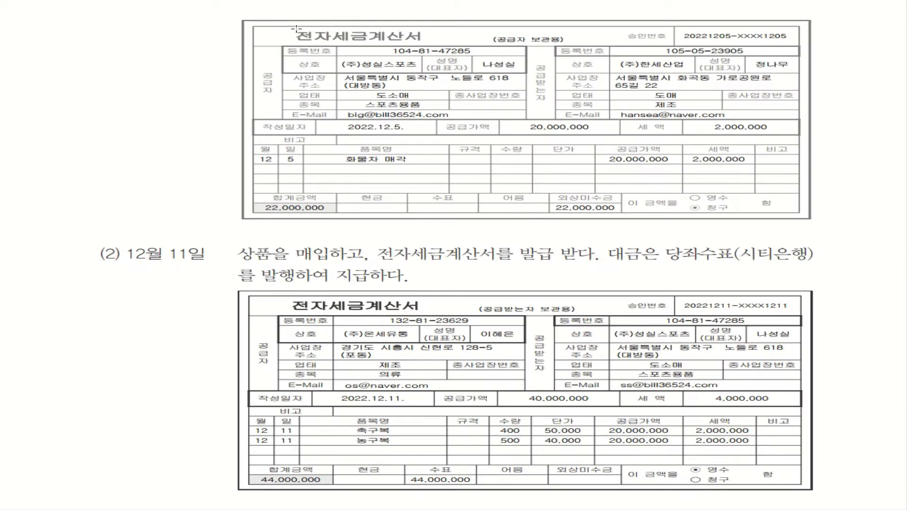
left_click_drag(279, 23, 337, 45)
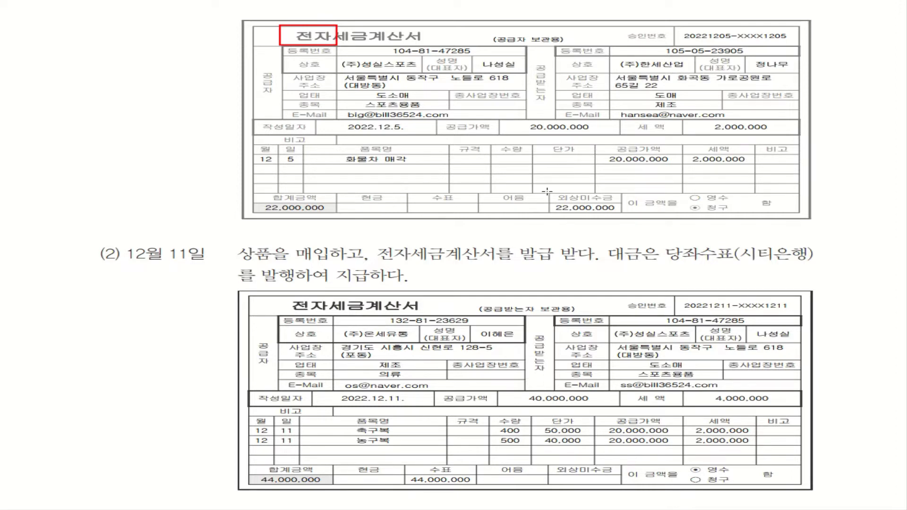
mouse_move(549, 193)
left_mouse_down()
mouse_move(555, 205)
mouse_move(622, 212)
left_mouse_up()
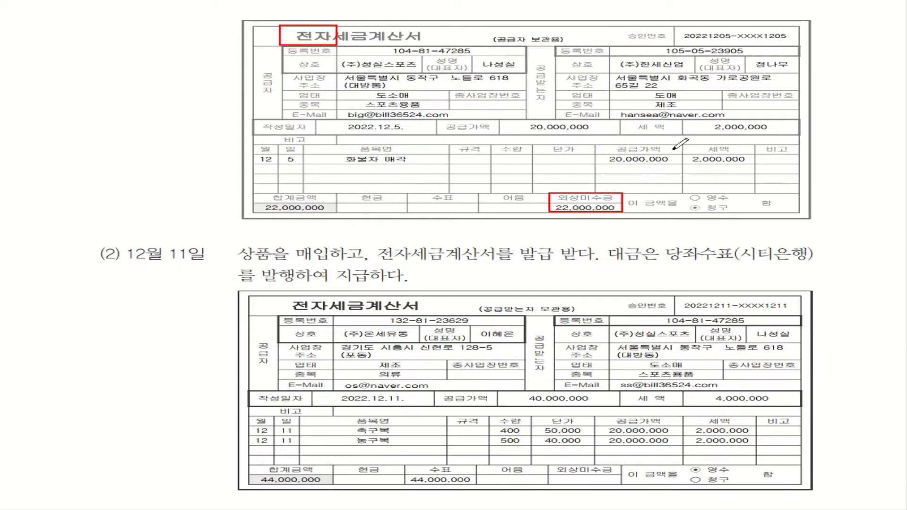
left_click_drag(672, 151, 708, 151)
left_click_drag(254, 120, 801, 134)
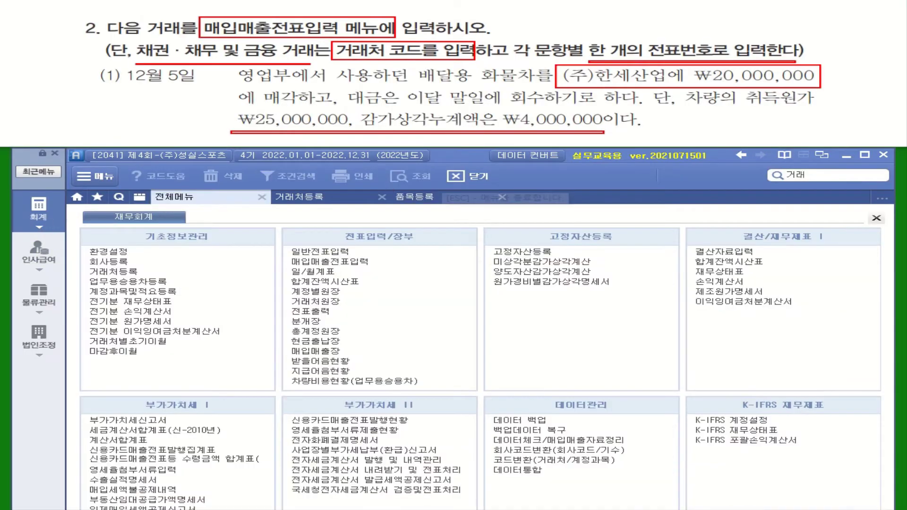
Open 매입매출전표입력 under 회계 and set the voucher date to 12월 05일
left_click(369, 262)
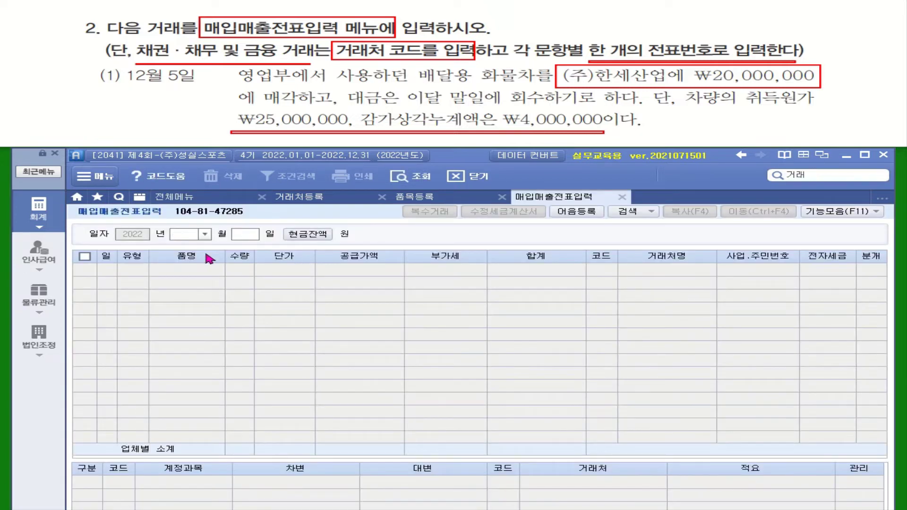
left_click(205, 234)
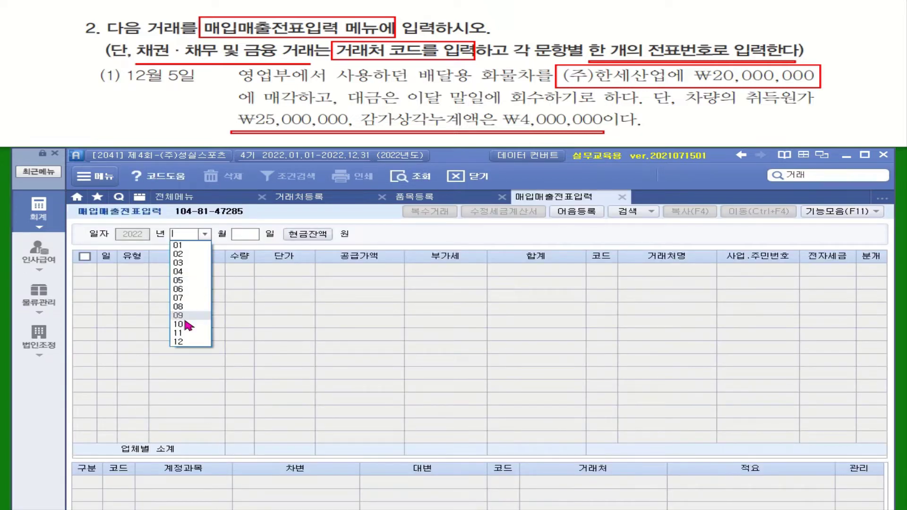
left_click(188, 343)
type("05")
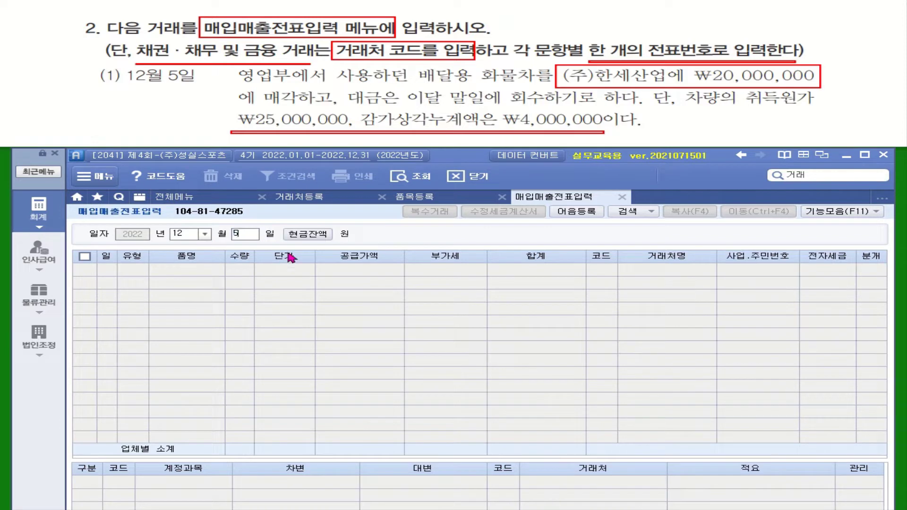
key("Return")
Start the voucher line with the sales type 11. 과세 and the item name 화물차 매각
left_click(135, 271)
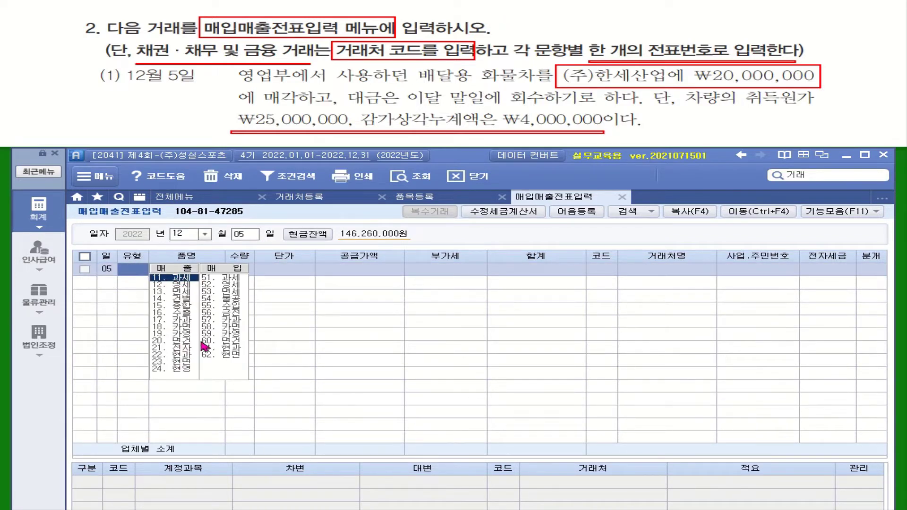
key("Return")
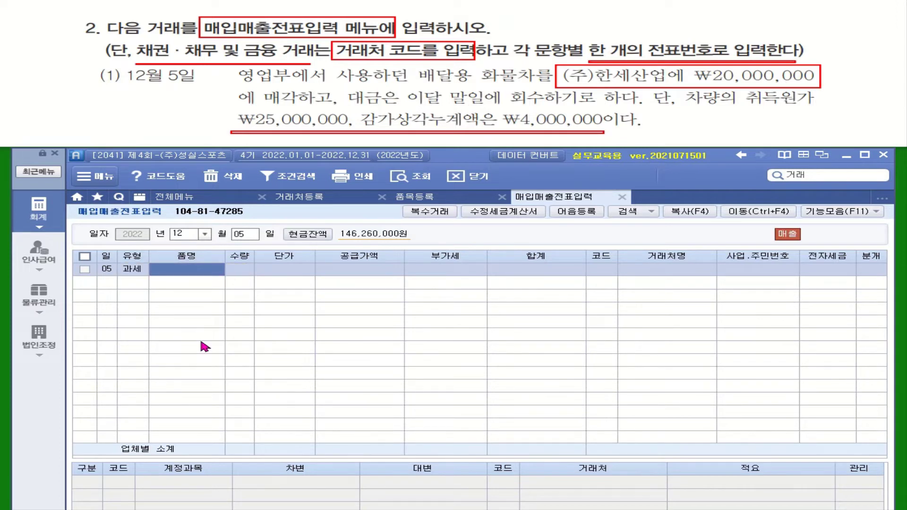
type("홤")
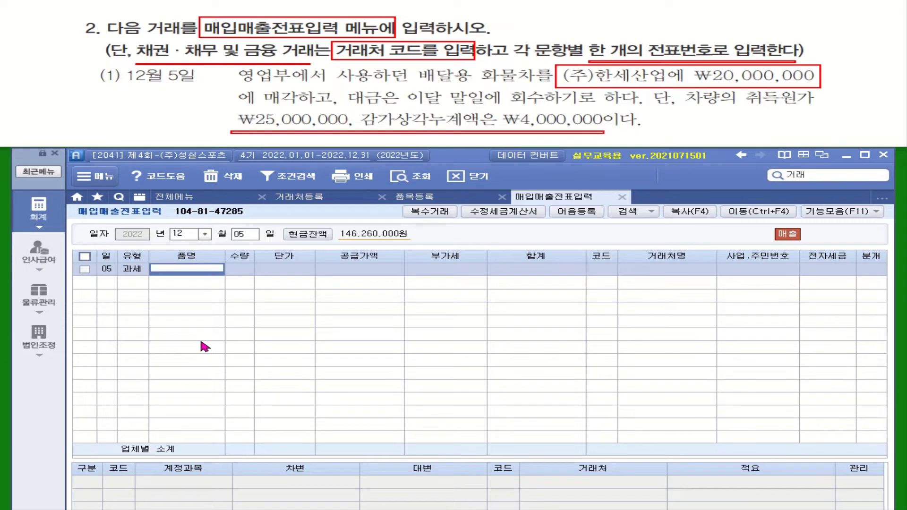
type("물차 ")
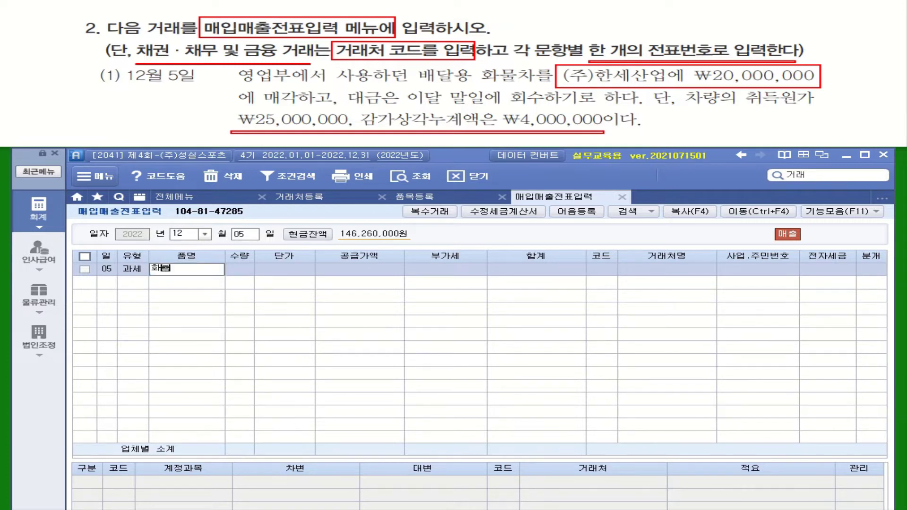
type("매각")
key("Return")
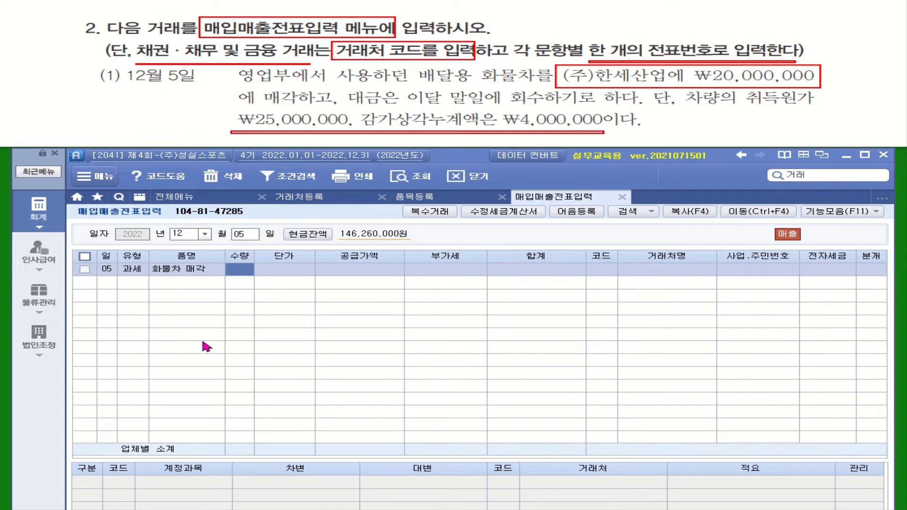
Leave quantity and unit price blank, enter a supply amount (공급가액) of 20,000,000 and accept the calculated 부가세
key("Return")
key("Return")
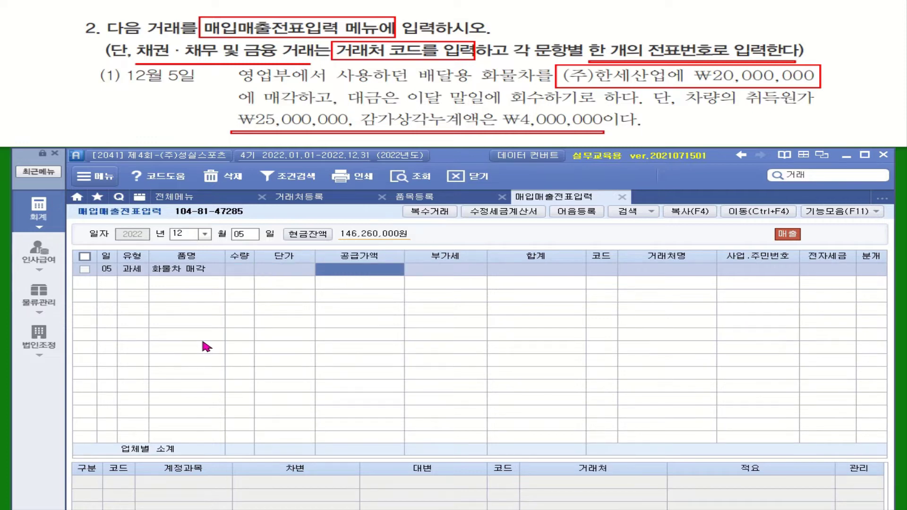
type("20000000")
key("Return")
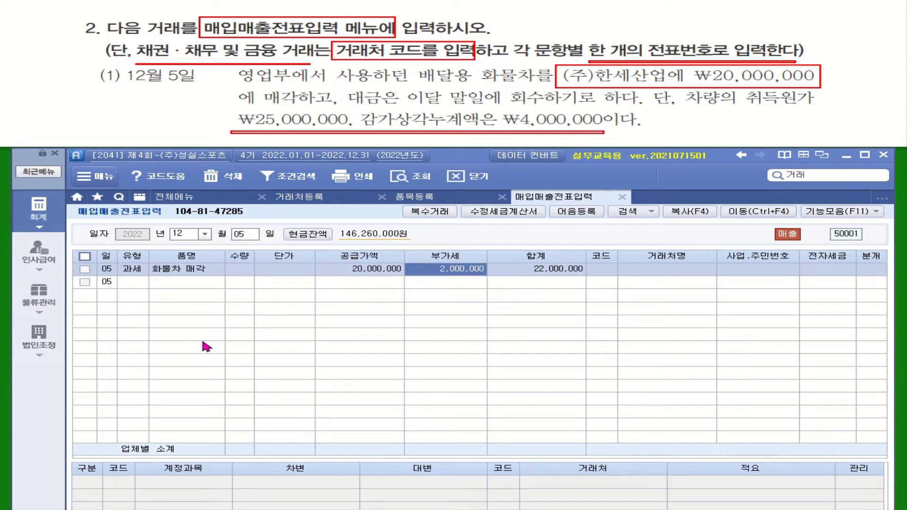
key("Return")
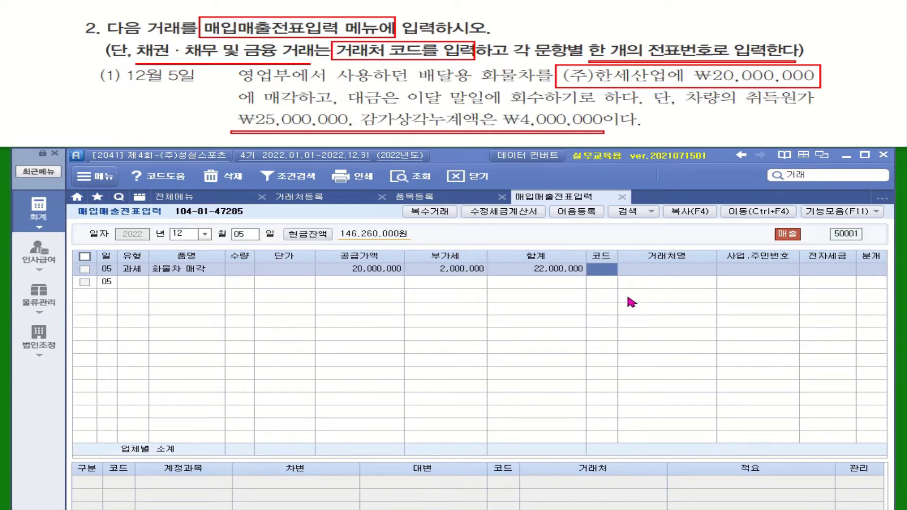
Assign the client (주)한세산업 to the sales line and set 전자세금 to 전자입력
type("한세")
key("Return")
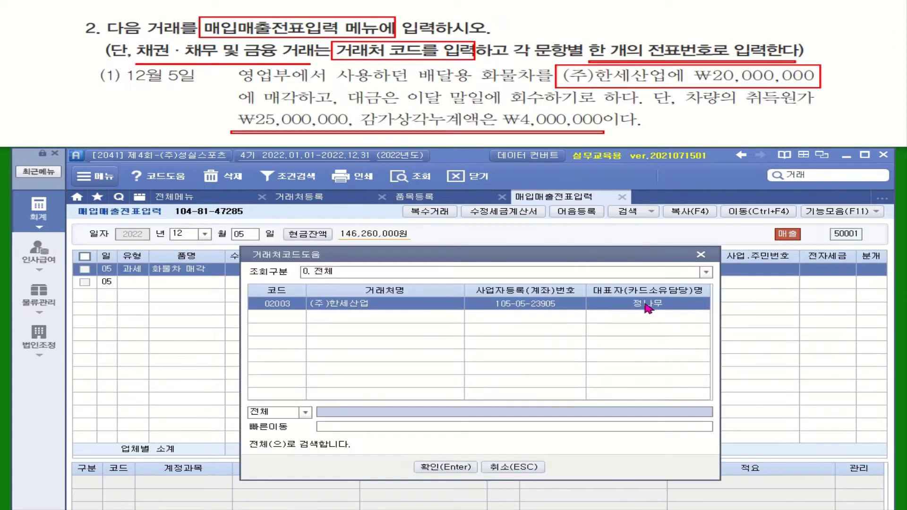
double_click(646, 305)
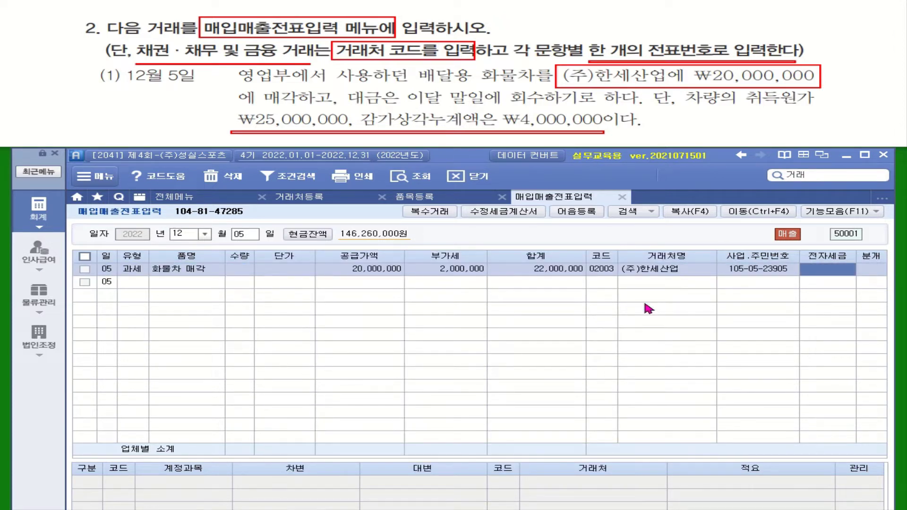
type("1")
key("Return")
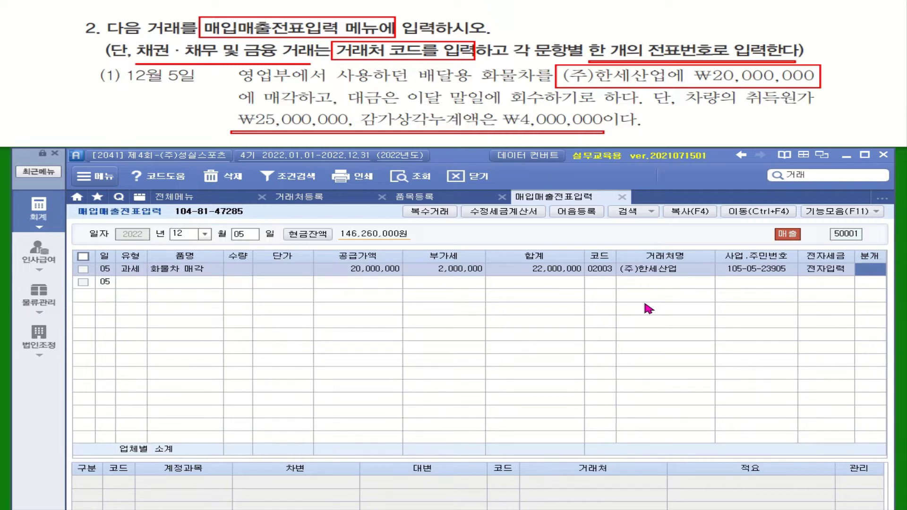
Try 외상 as the 분개 type and enlarge the journal pane to check the generated account lines
type("2")
key("Return")
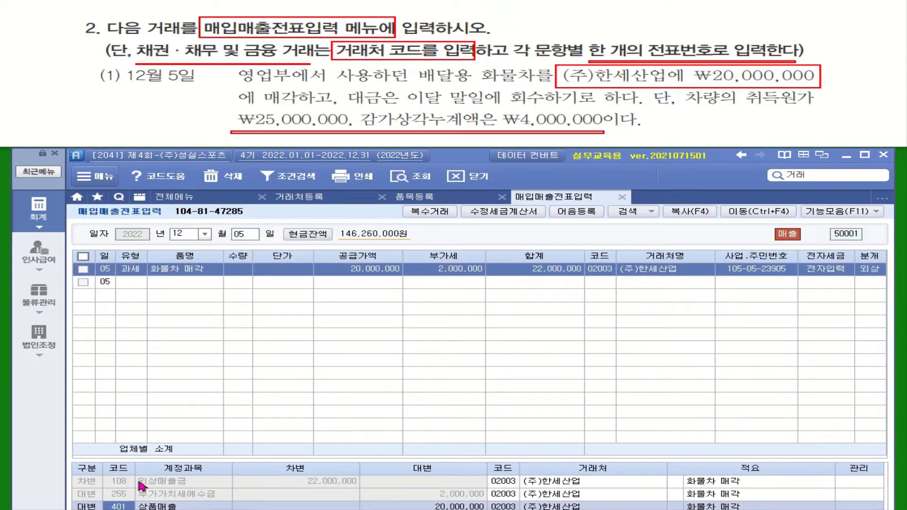
left_click_drag(444, 461, 444, 389)
left_click(144, 411)
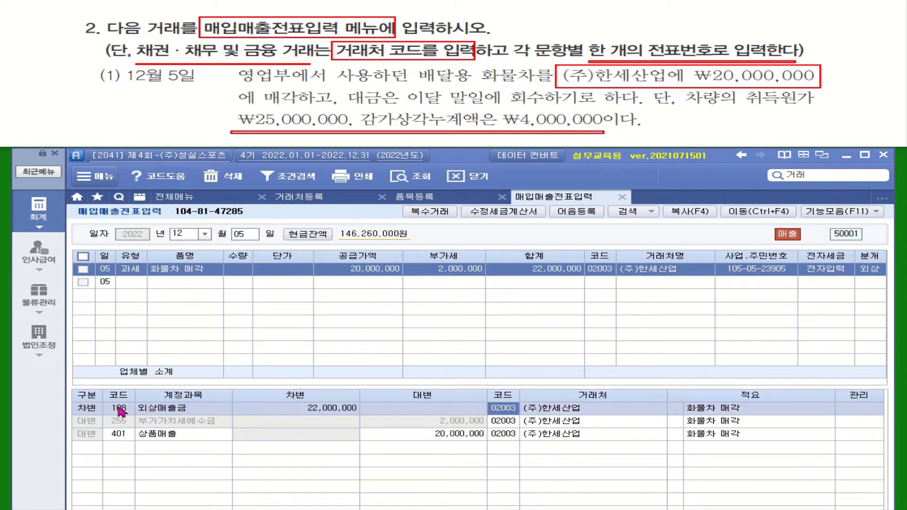
Set the 분개 type of the 화물차 매각 line to 혼합
left_click(867, 269)
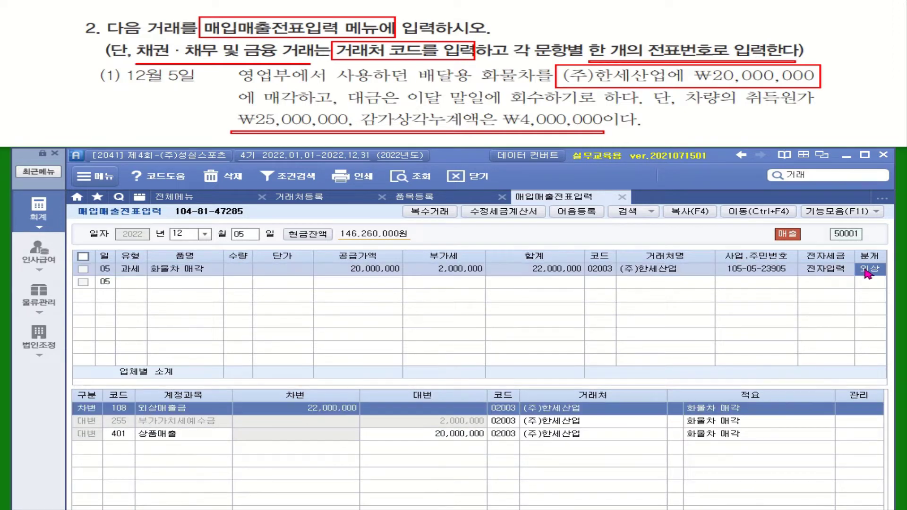
type("3")
key("Return")
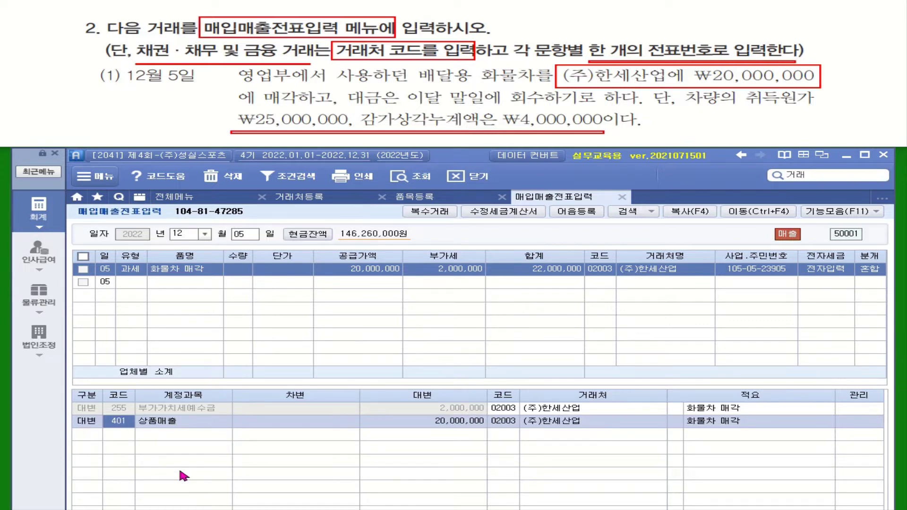
Replace the 상품매출 account in the journal with 208 차량운반구 and set its credit amount to 25,000,000
type("차량")
key("Return")
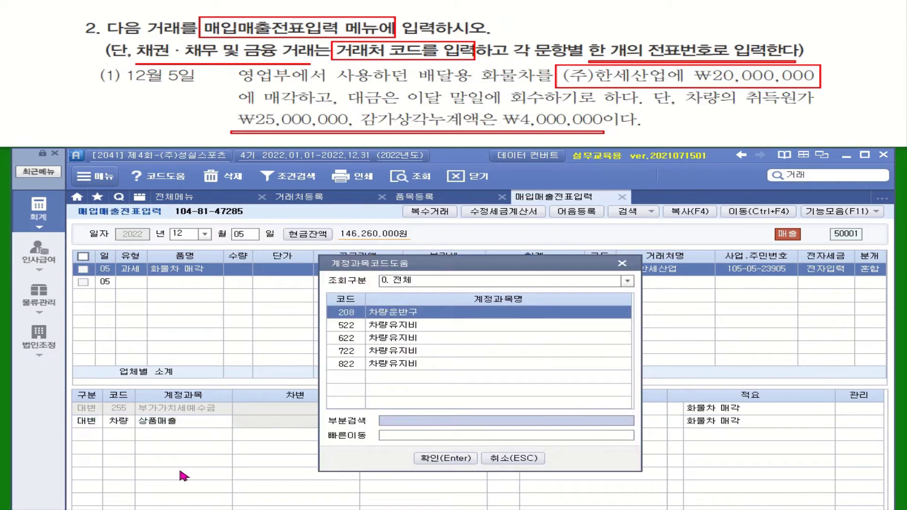
key("Return")
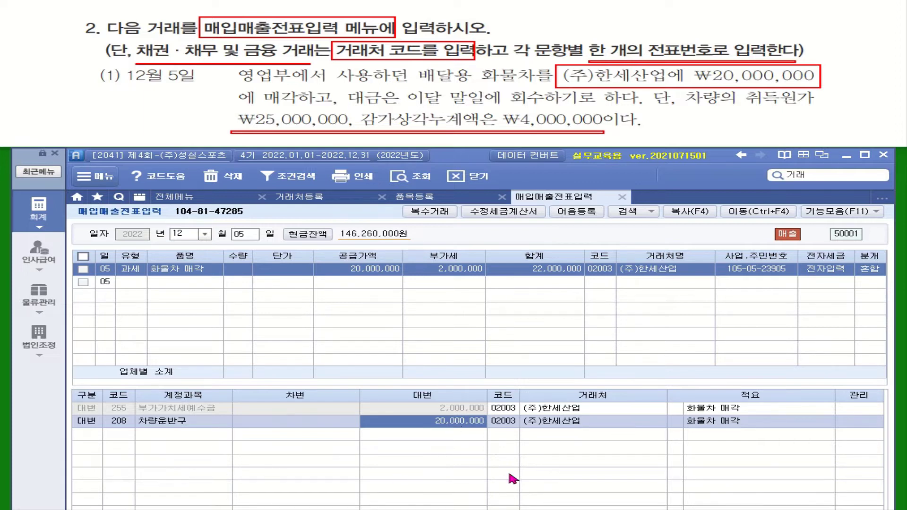
type("25000000")
key("Return")
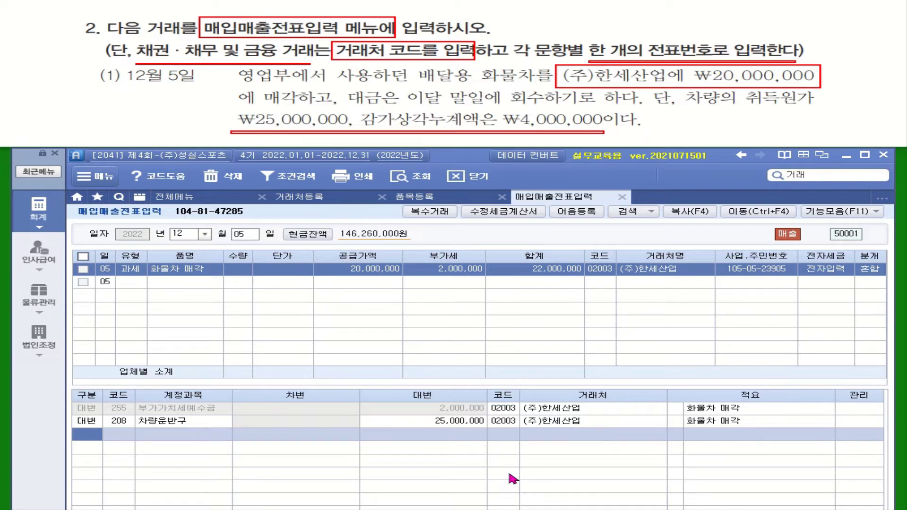
Add a debit (차변) journal line for 120 미수금 of 22,000,000 with (주)한세산업 as the client
type("3")
key("Return")
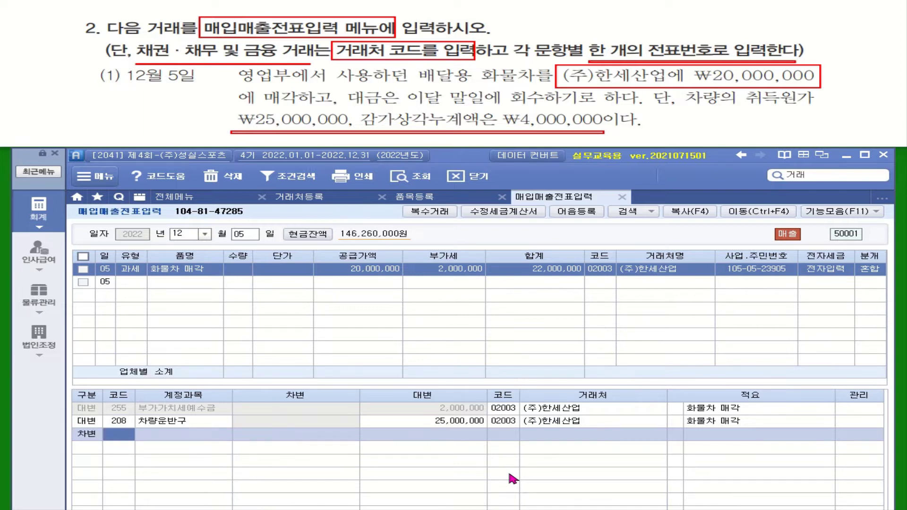
type("미수")
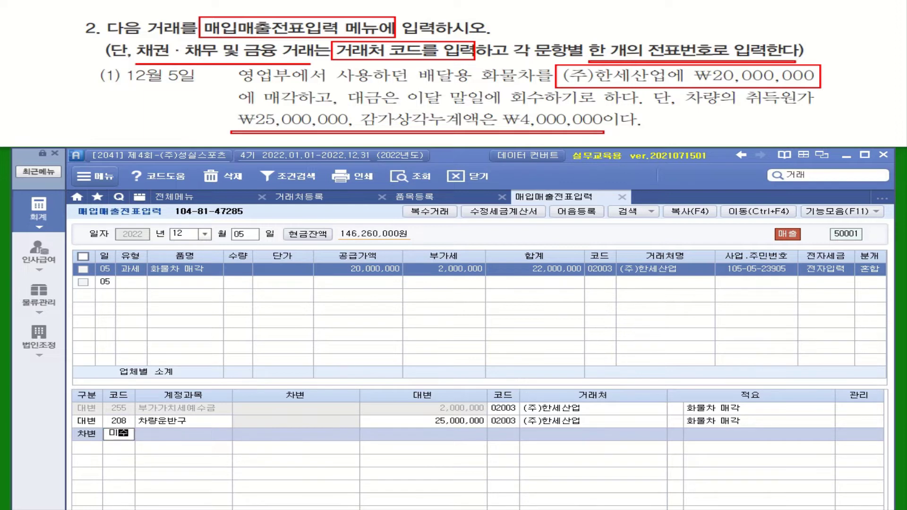
key("Return")
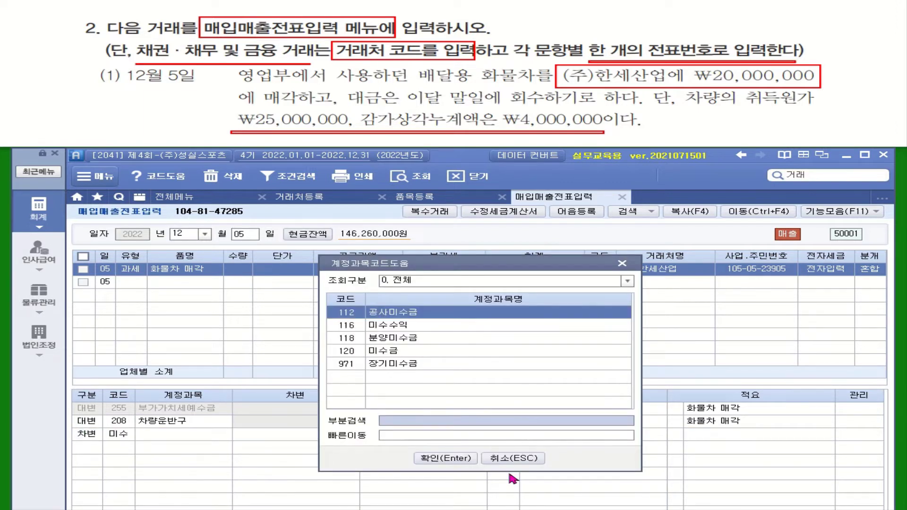
key("Down")
key("Down")
key("Down")
key("Return")
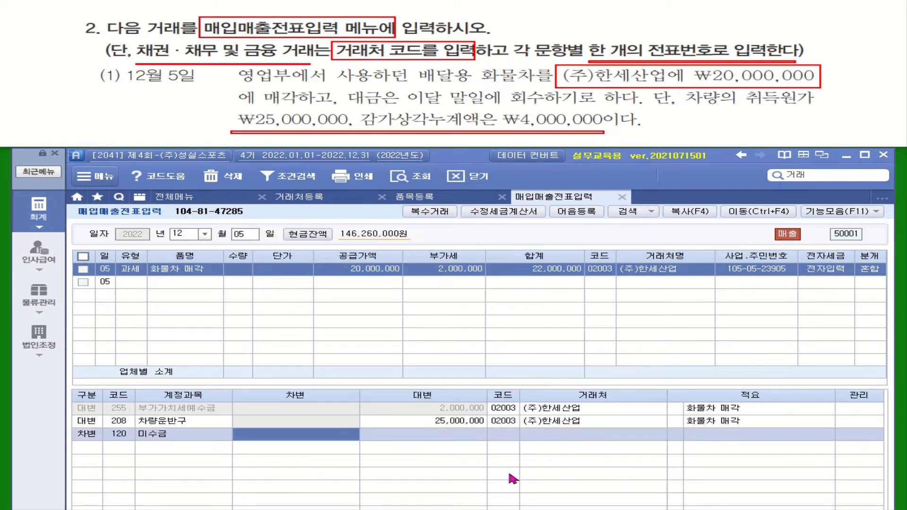
type("22000000")
key("Return")
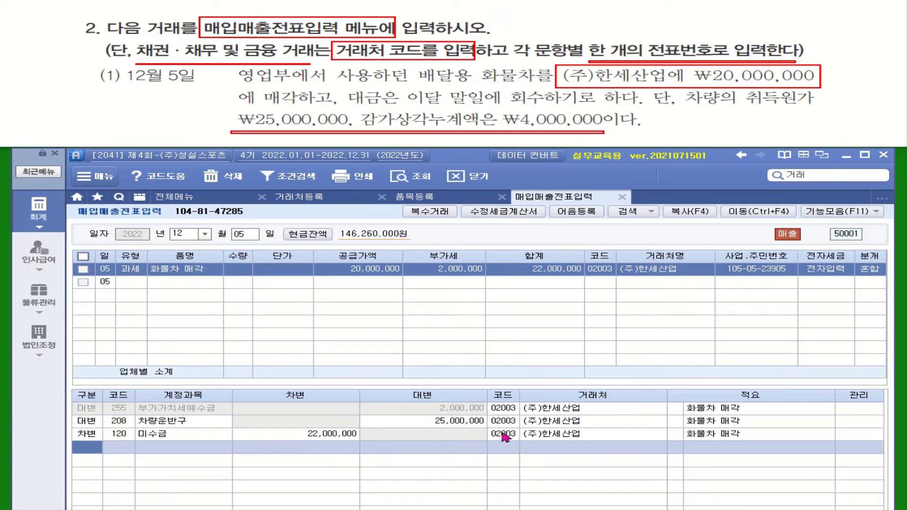
Add a debit (차변) journal line for the vehicle's 209 감가상각누계액 with an amount of 4,000,000
type("3")
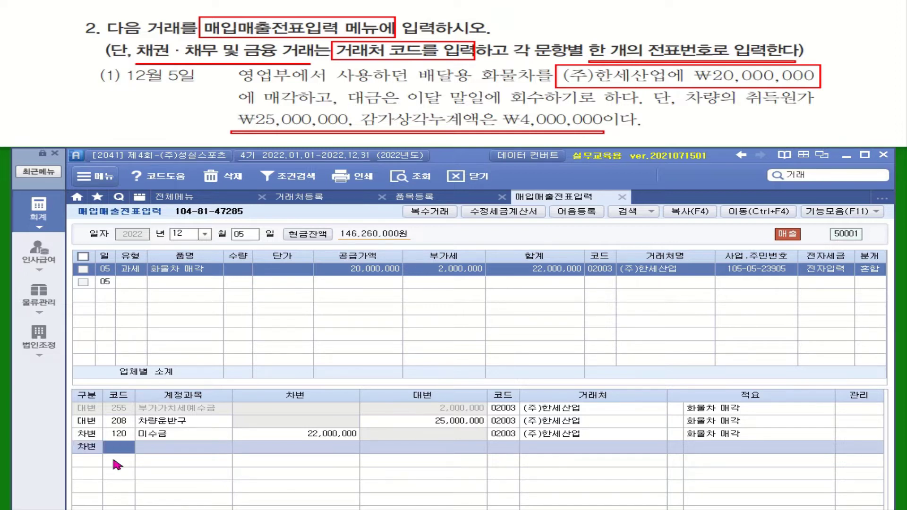
type("감ㅅㅏㅇ")
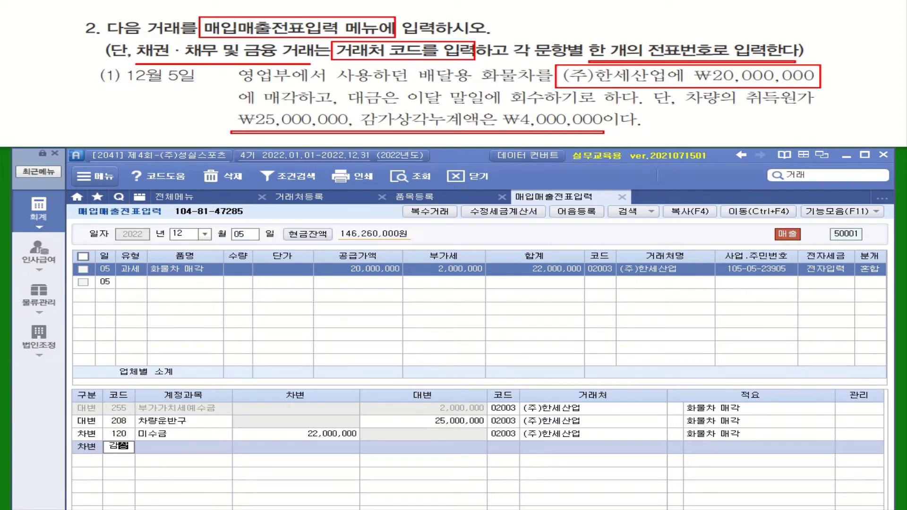
key("BackSpace")
key("BackSpace")
key("BackSpace")
type("ㄱㅏ")
key("Return")
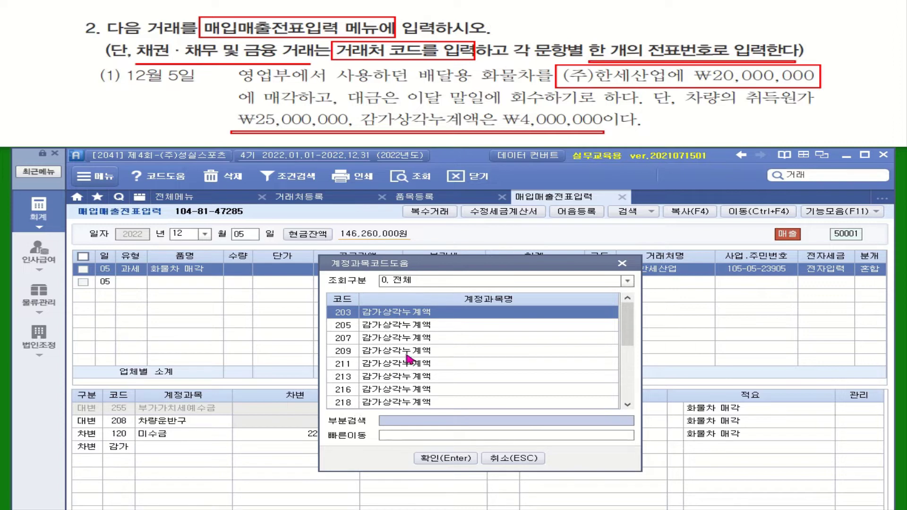
left_click(407, 355)
key("Return")
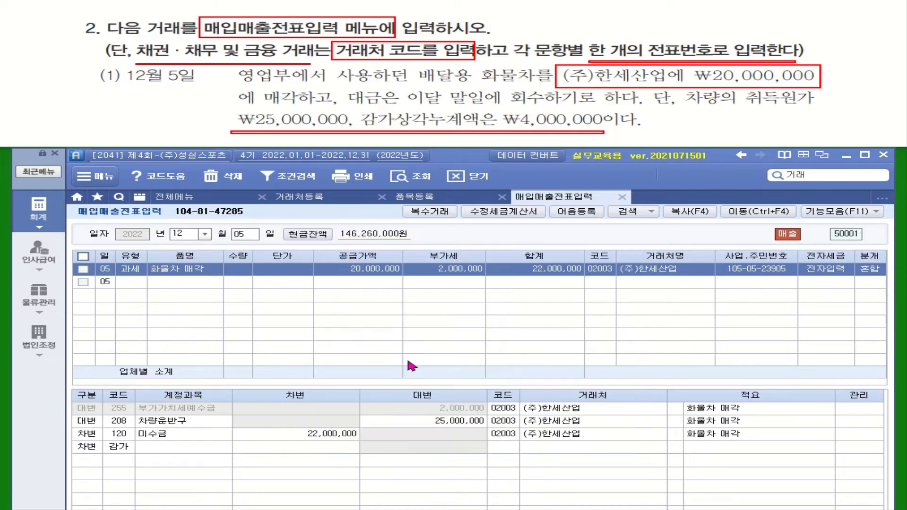
type("4000000")
key("Return")
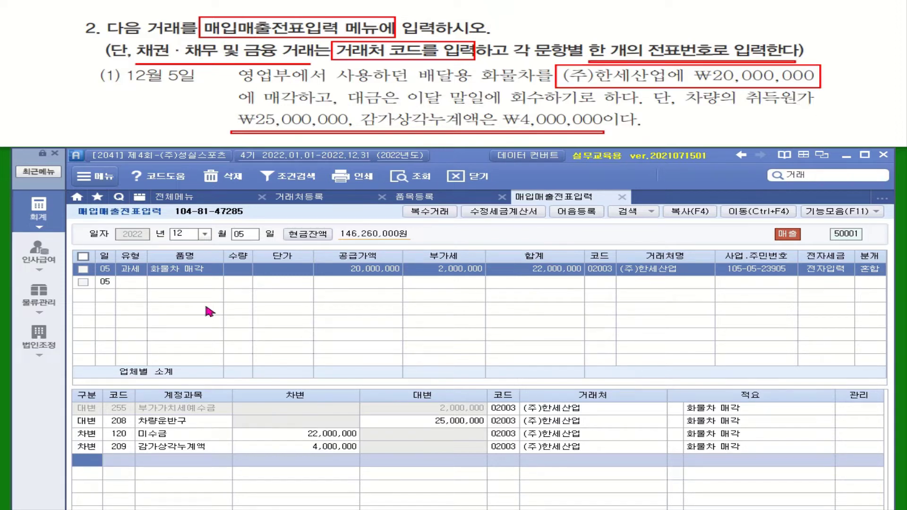
Add a debit (차변) line for 950 유형자산처분손실 of 1,000,000 and reselect the completed 화물차 매각 voucher line
left_click(107, 465)
type("유형")
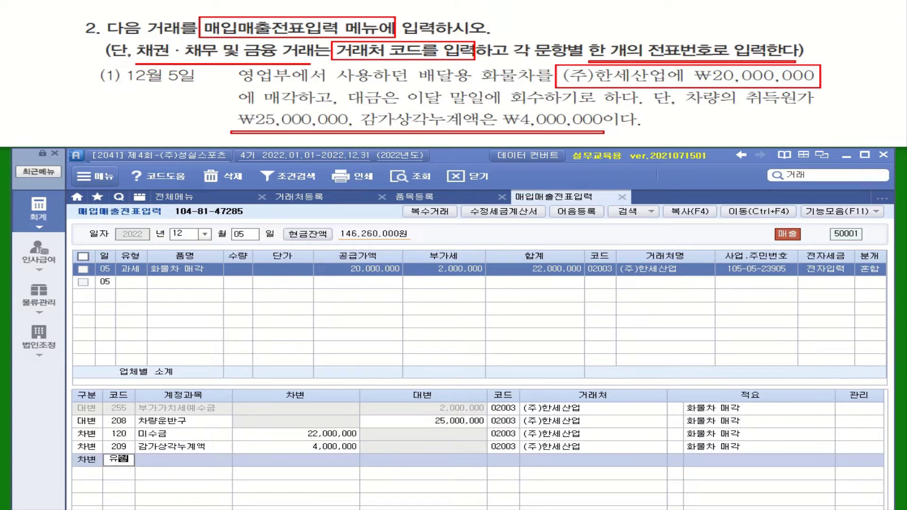
key("Return")
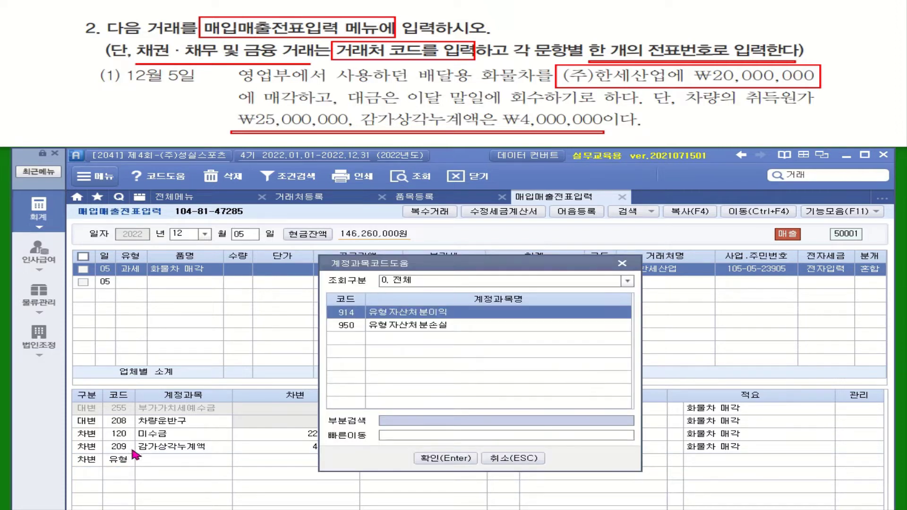
left_click(427, 326)
key("Return")
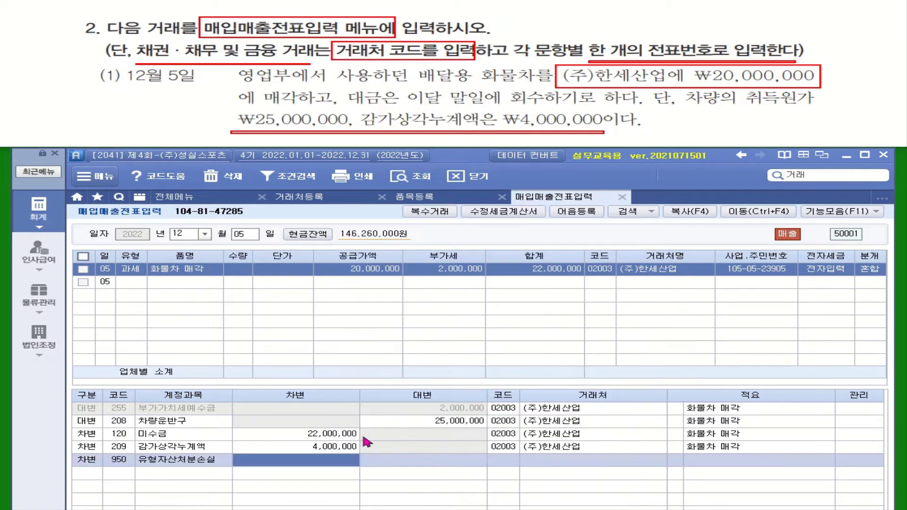
type("1000000")
key("Return")
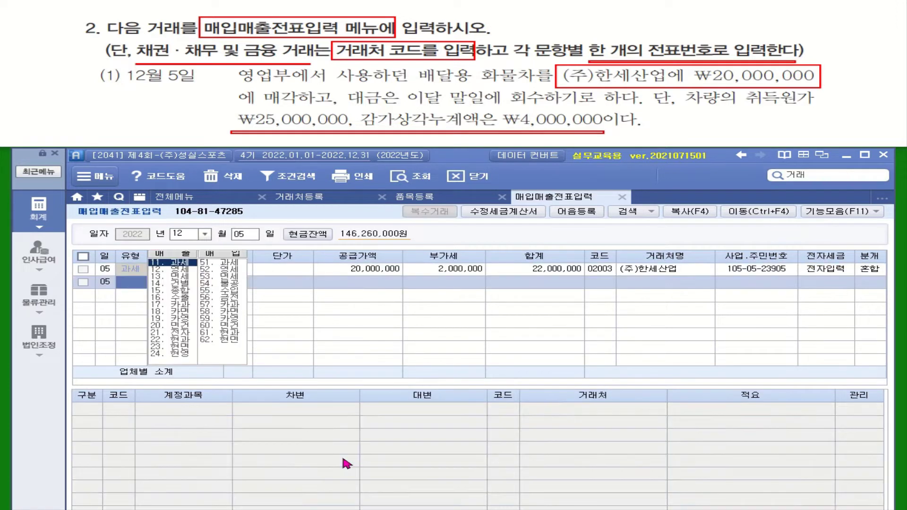
left_click(385, 268)
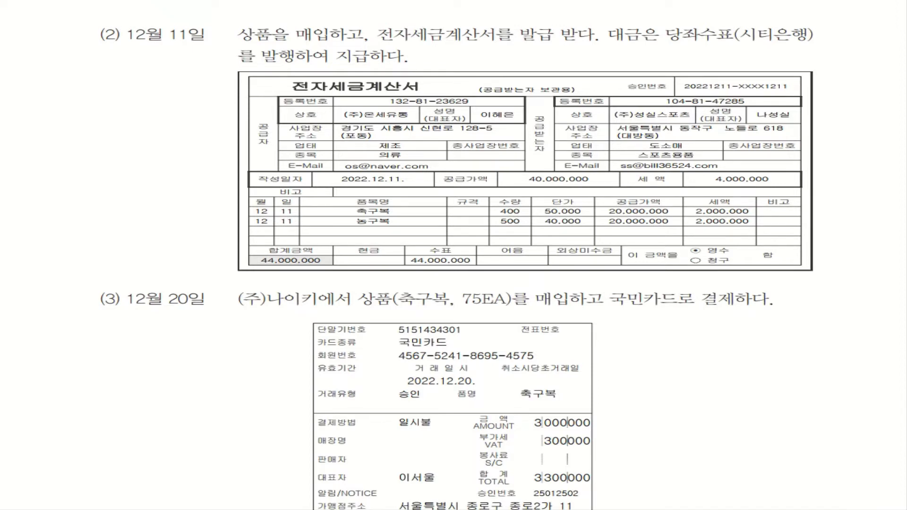
Read the 12월 11일 purchase task and its electronic tax invoice for the supplier, payment method and purchased items
mouse_move(292, 22)
left_mouse_down()
mouse_move(298, 41)
mouse_move(337, 48)
mouse_move(326, 44)
left_mouse_up()
left_click_drag(279, 77, 332, 96)
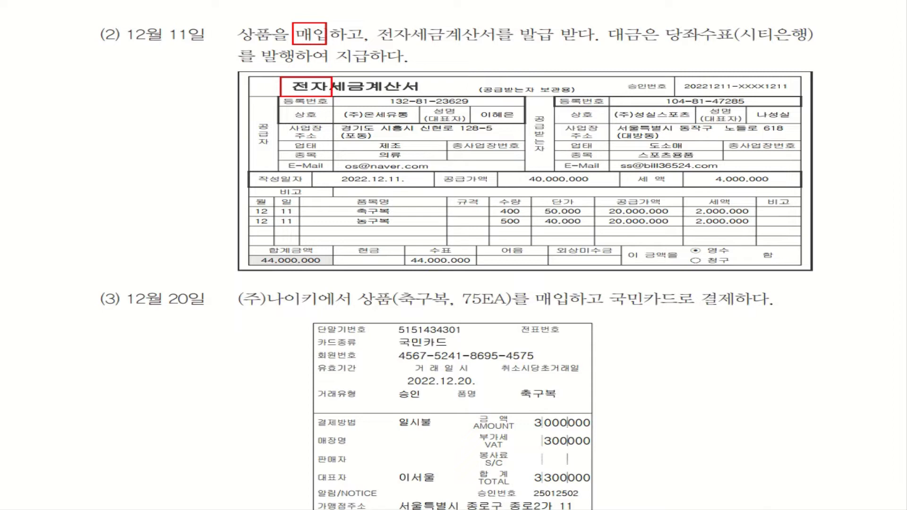
left_click_drag(661, 44, 825, 45)
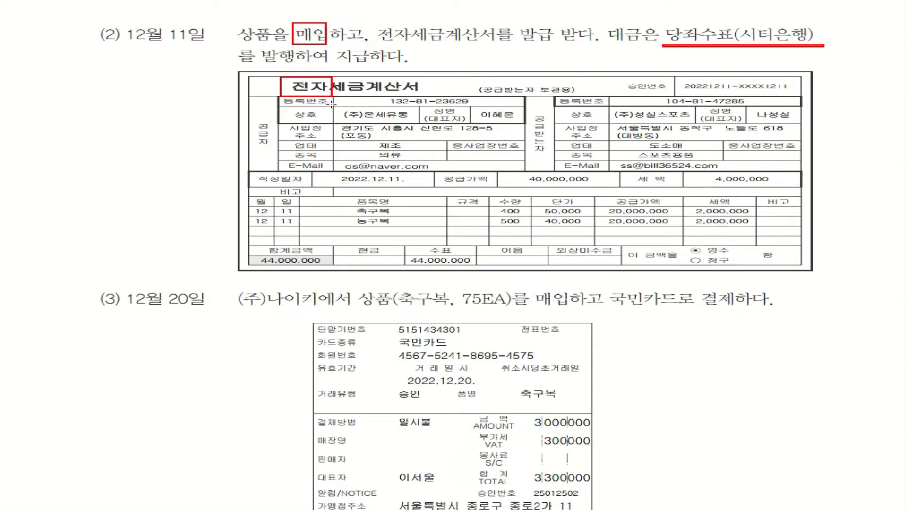
mouse_move(336, 107)
left_mouse_down()
mouse_move(345, 116)
mouse_move(419, 125)
left_mouse_up()
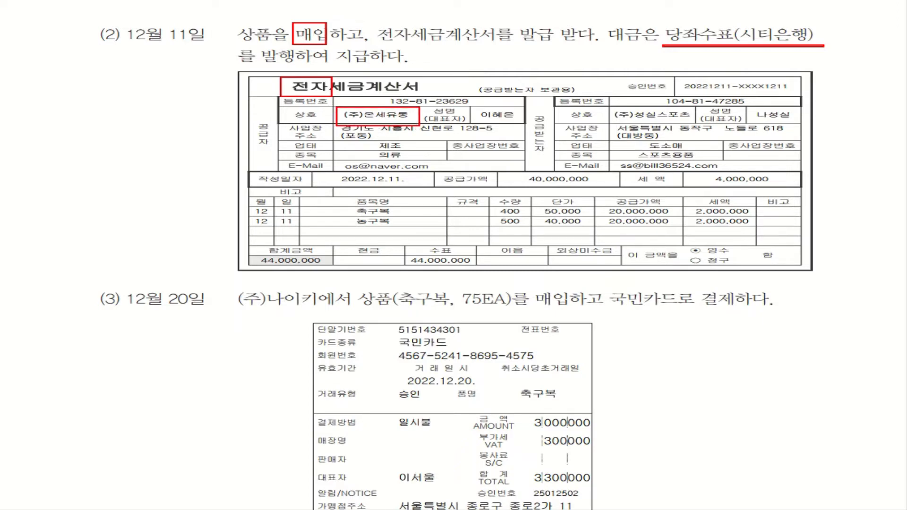
mouse_move(410, 206)
left_mouse_down()
mouse_move(434, 207)
mouse_move(437, 220)
left_mouse_up()
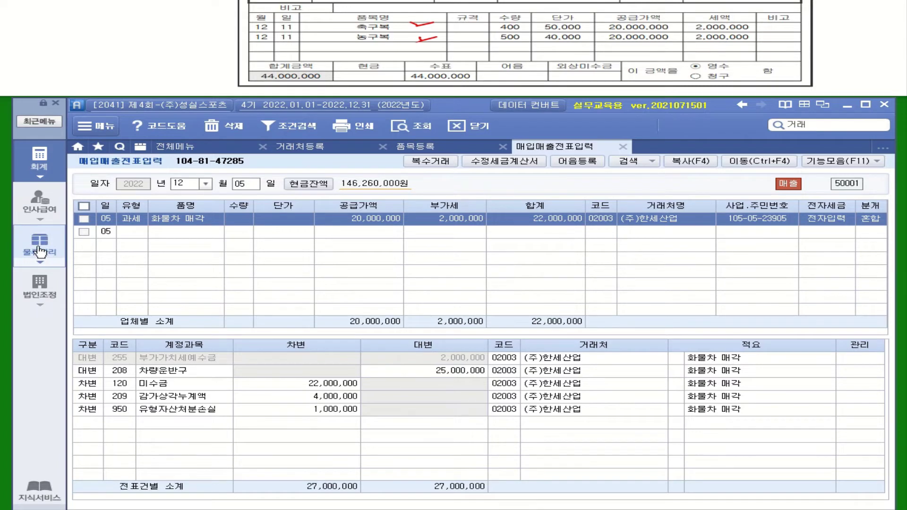
Open 입고입력 under 물류관리 and set the receipt date to 12월 11일
left_click(40, 252)
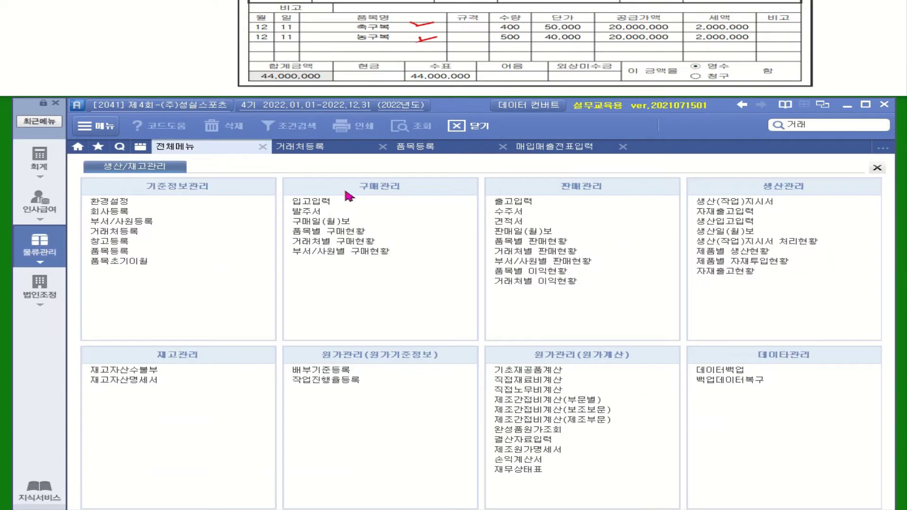
left_click(308, 203)
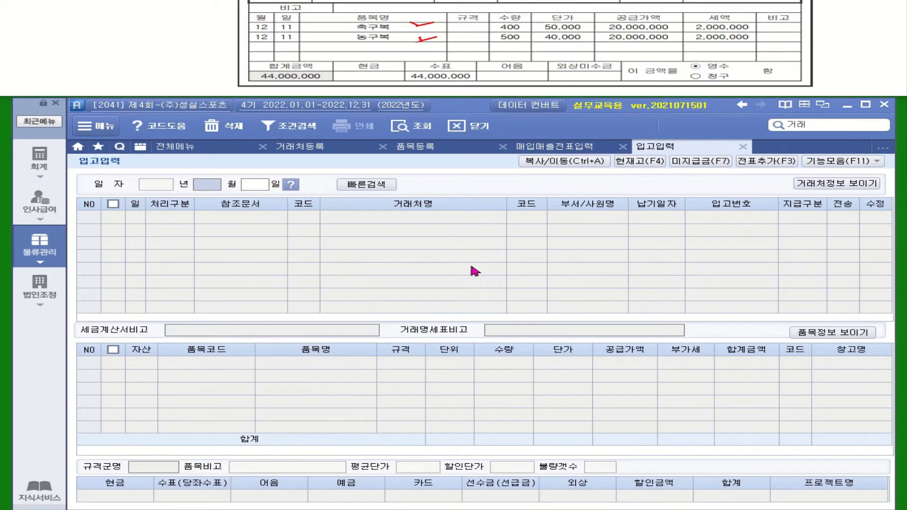
type("12")
key("Return")
type("11")
key("Return")
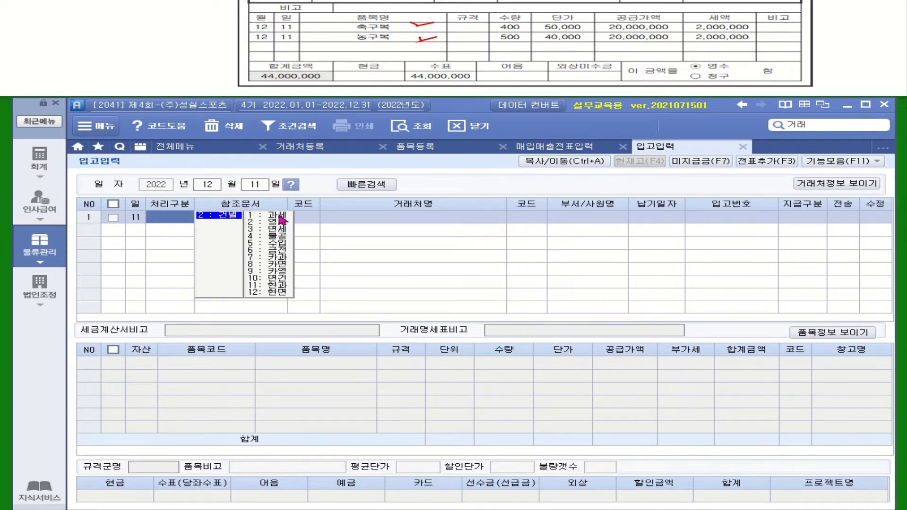
Set the receipt's 처리구분 to 건별과세 and choose (주)온세유통 as its supplier
left_click(282, 219)
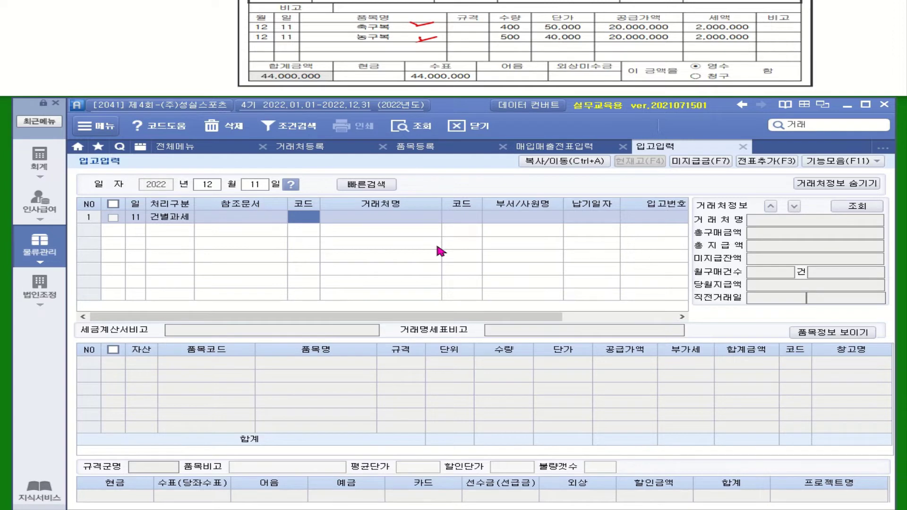
type("온세")
key("Return")
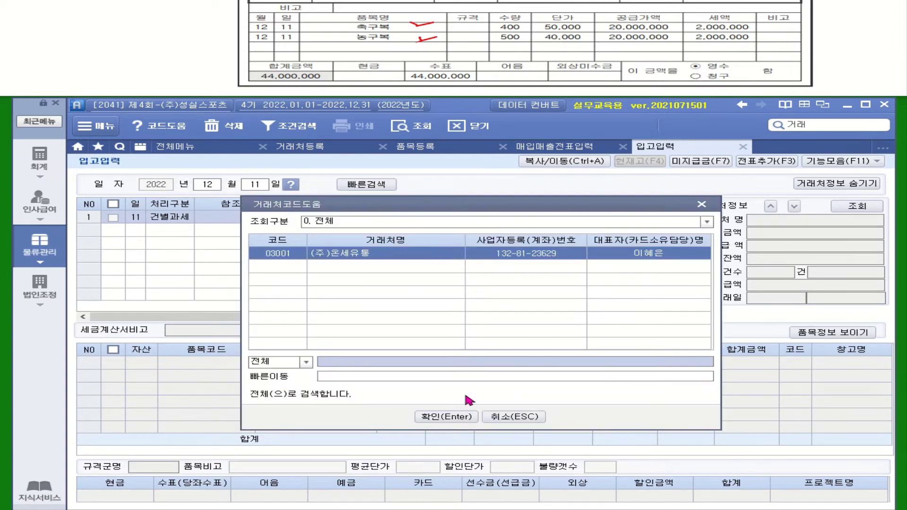
left_click(455, 417)
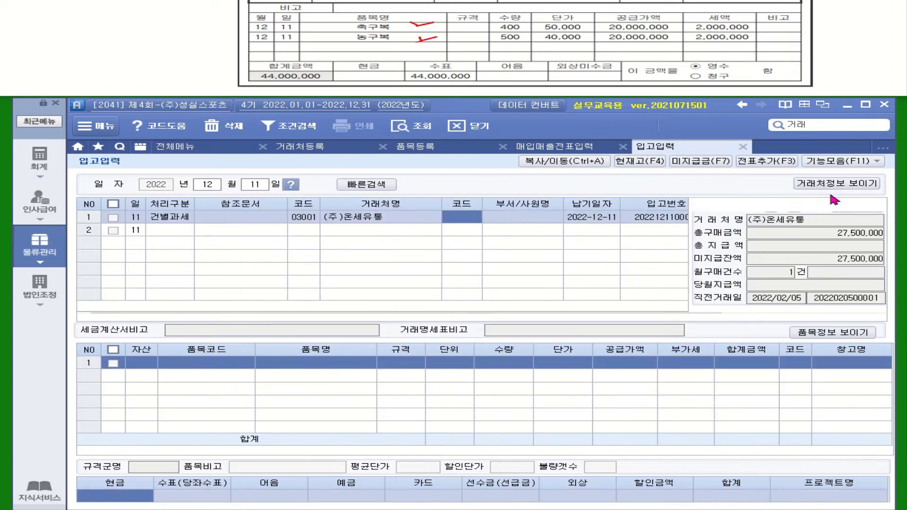
Set the 지급구분 of the (주)온세유통 receipt to 혼합 and start its first item line as 상품
left_click(797, 218)
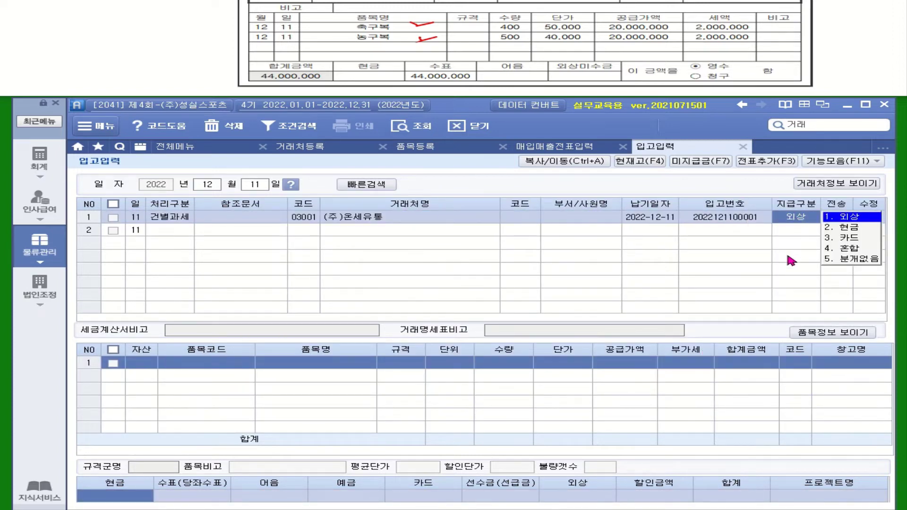
left_click(850, 249)
key("Return")
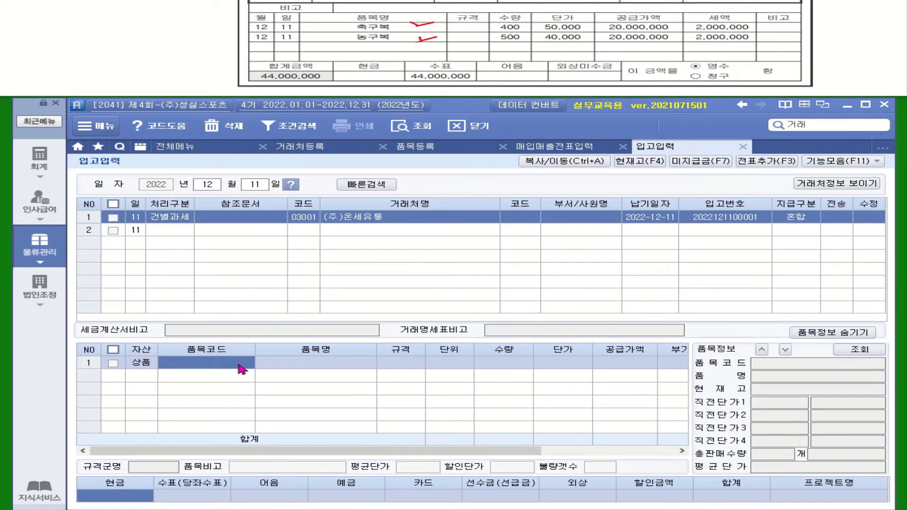
Enter item 5001 축구복 on the first line with quantity 400 and unit price 50,000
key("F2")
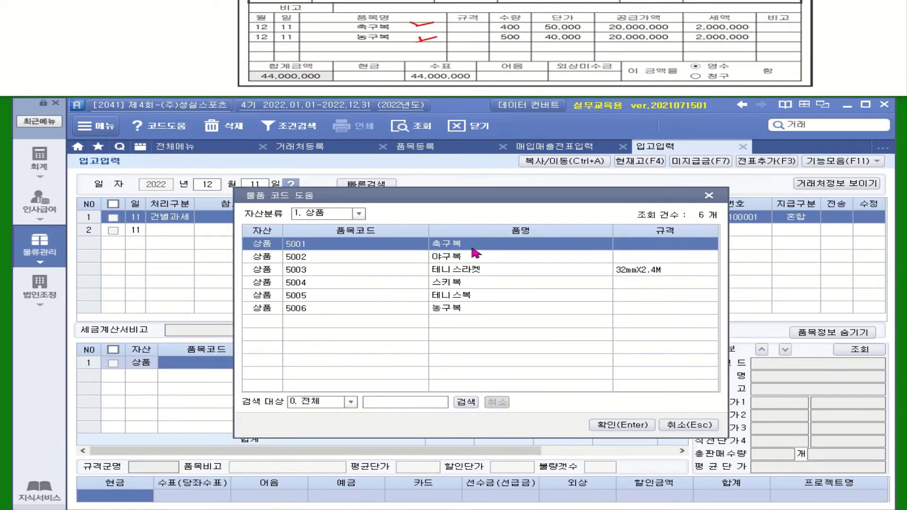
double_click(472, 246)
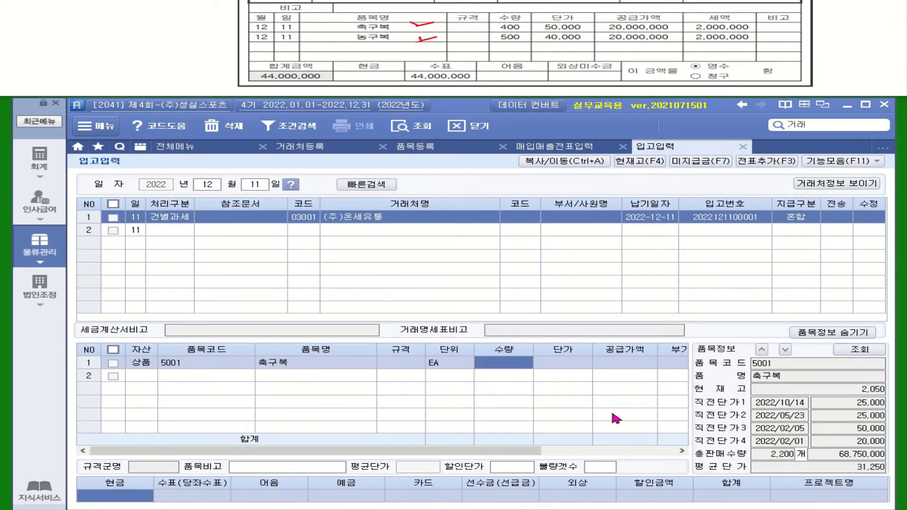
type("400")
key("Return")
type("500000")
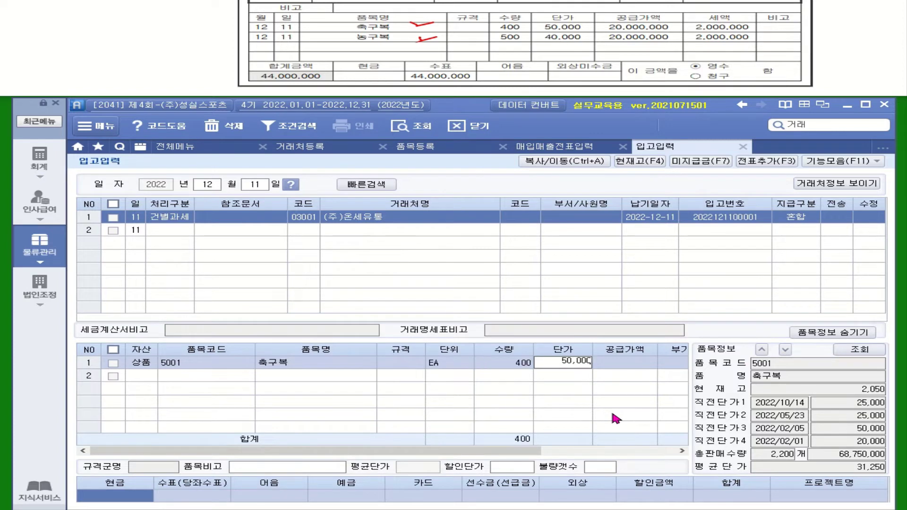
key("Return")
Add a second 상품 line for item 5006 농구복 with quantity 500 and unit price 40,000
left_click(145, 377)
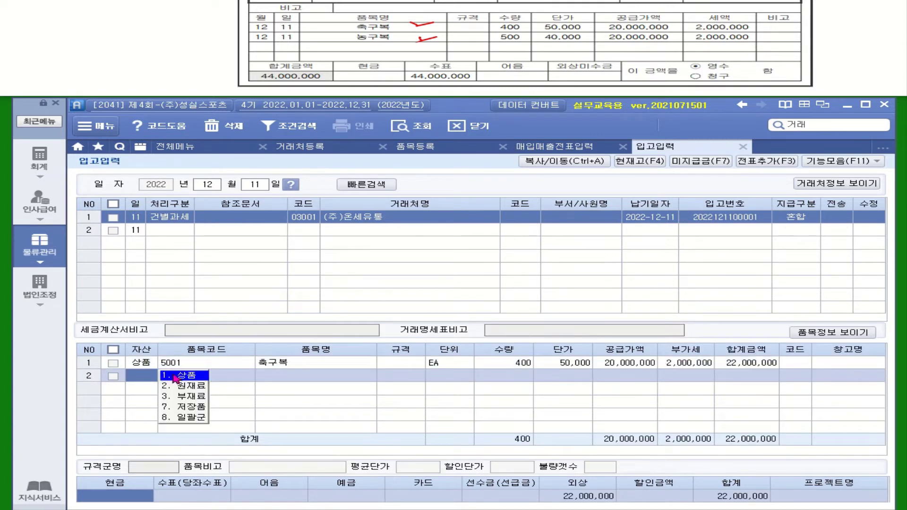
left_click(176, 377)
key("F2")
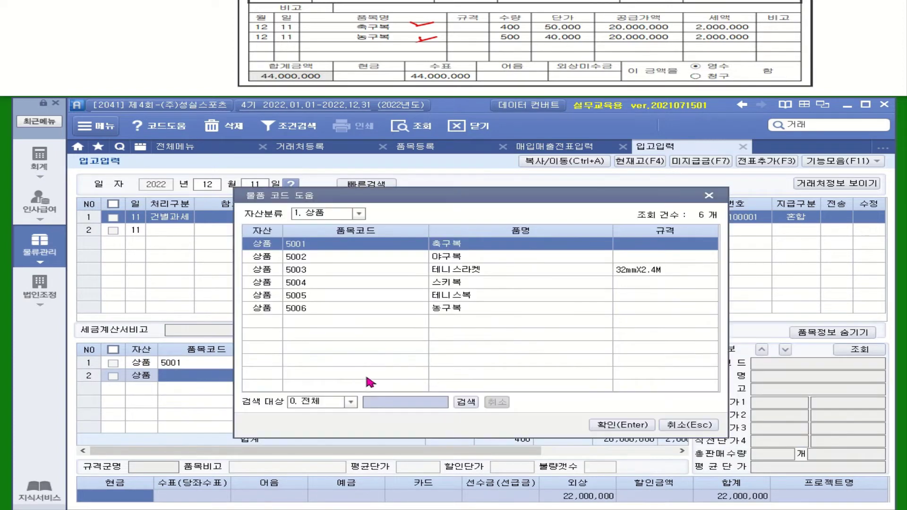
left_click(462, 309)
double_click(462, 310)
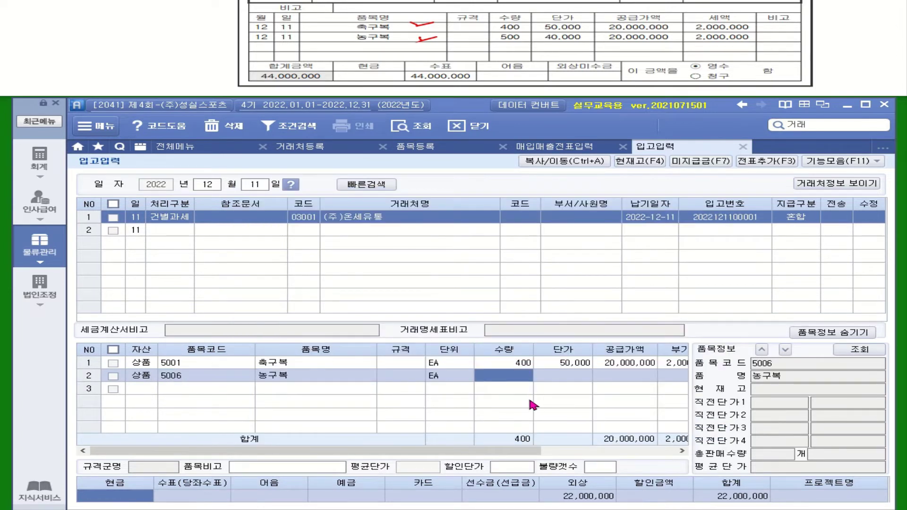
type("500")
key("Return")
type("400000")
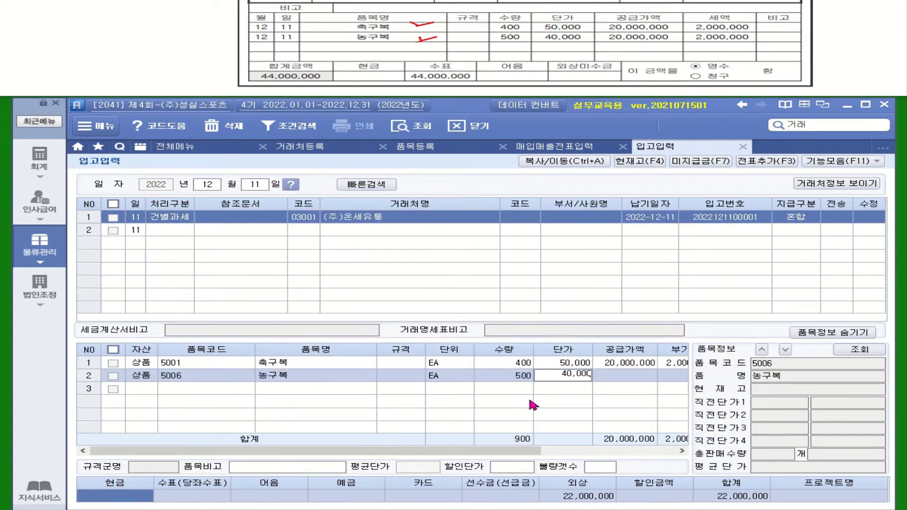
key("Return")
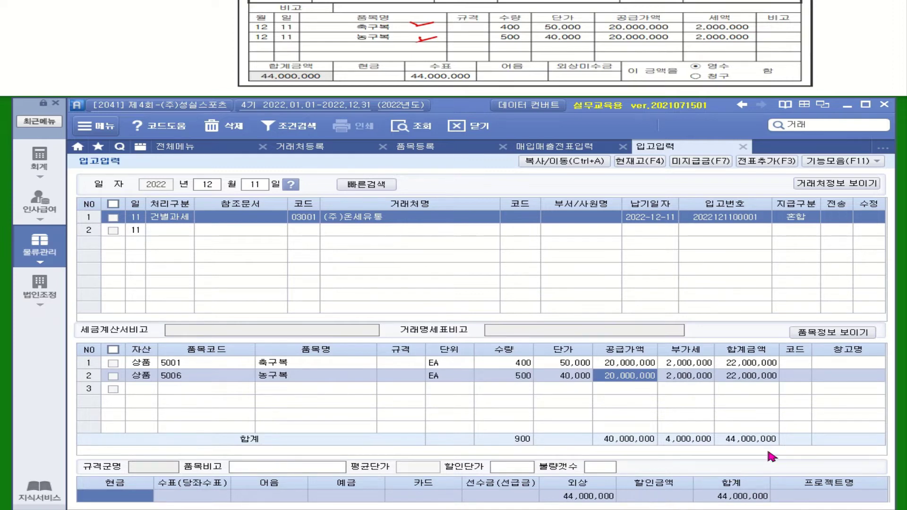
Allocate 44,000,000 of the receipt's payment to 수표(당좌수표)
left_click(168, 496)
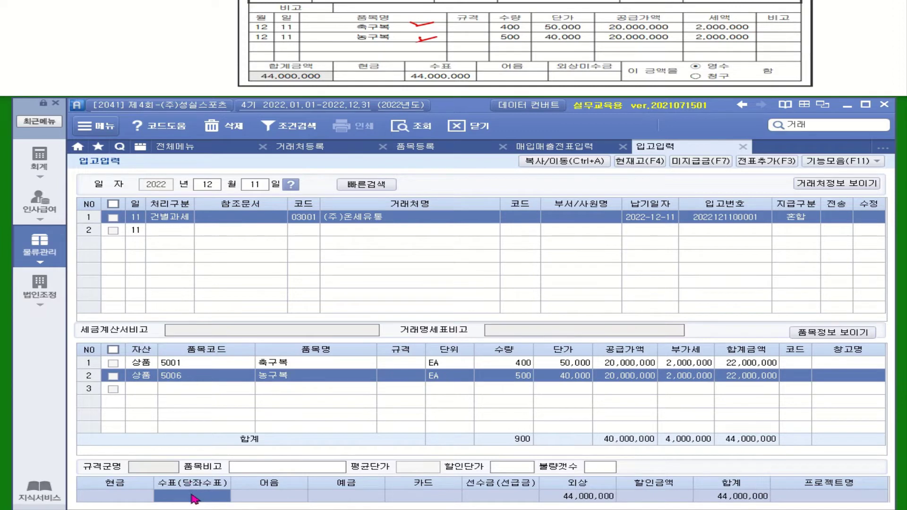
type("44000000")
key("Return")
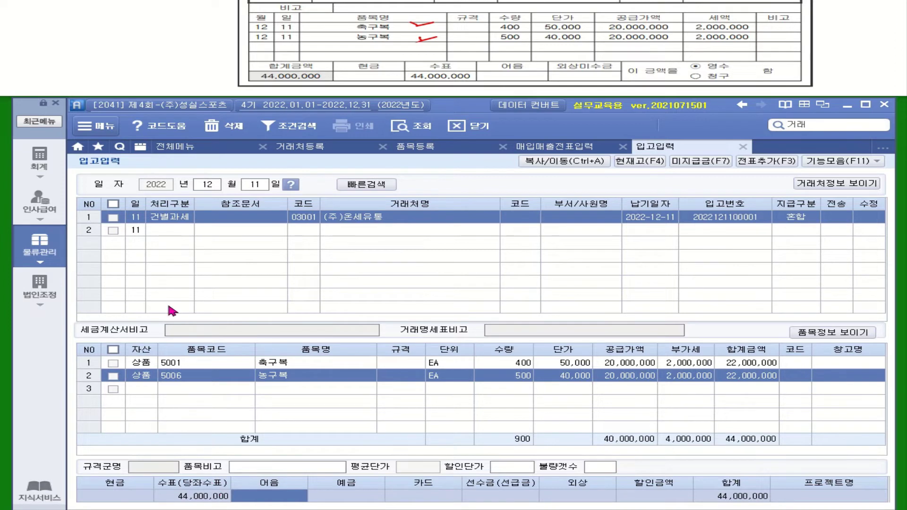
Select the 12월 11일 (주)온세유통 receipt and transmit it as a voucher through 전표추가
left_click(113, 217)
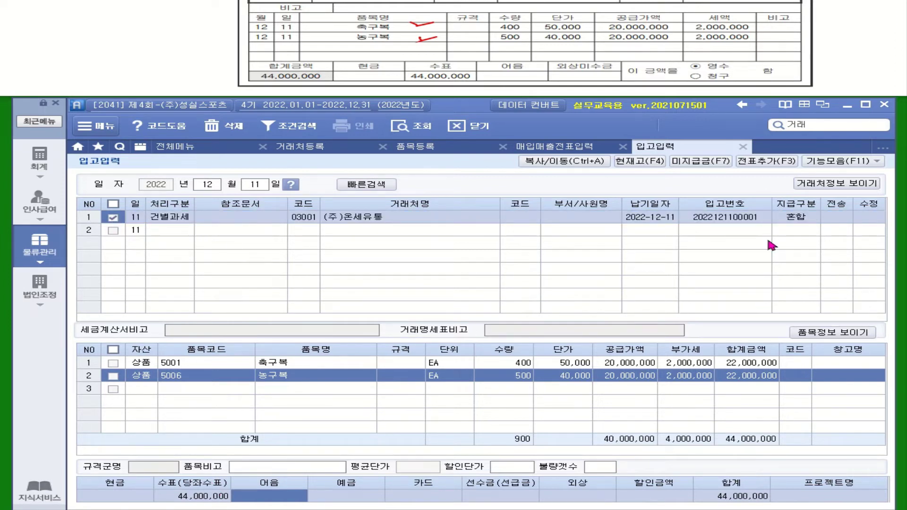
left_click(775, 163)
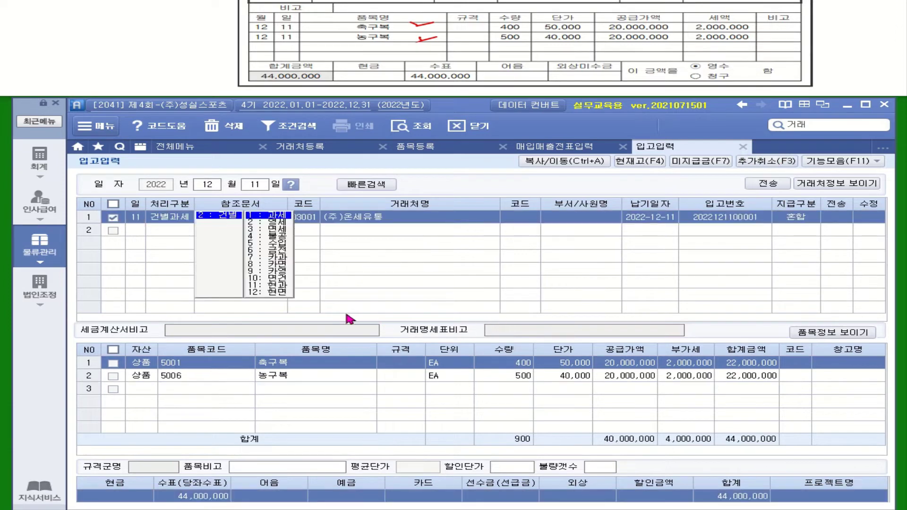
left_click(769, 185)
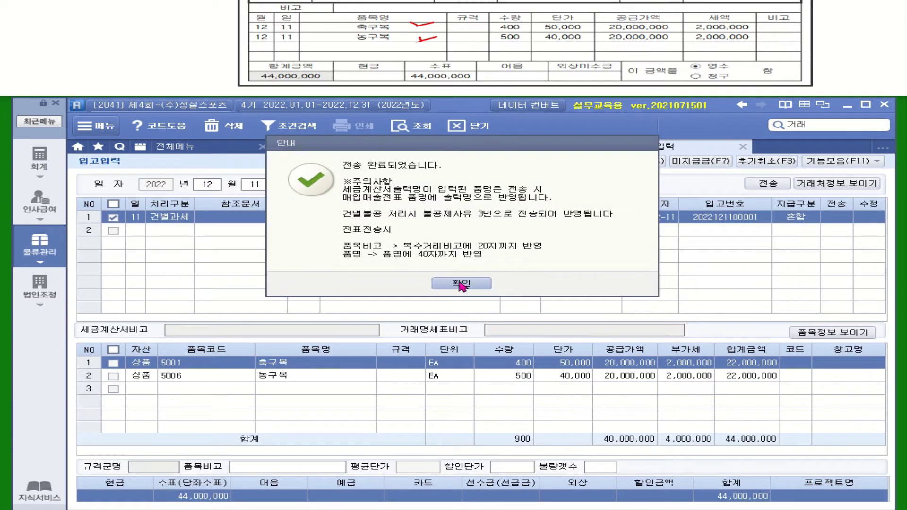
left_click(463, 339)
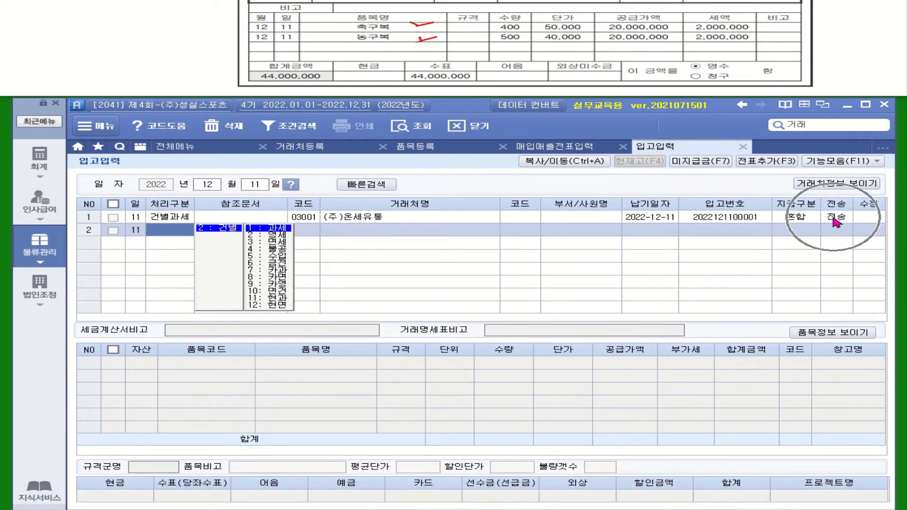
Open 매입매출전표입력 under 회계, set the date to 12월 11일 and select the 축구복외 purchase voucher
left_click(41, 167)
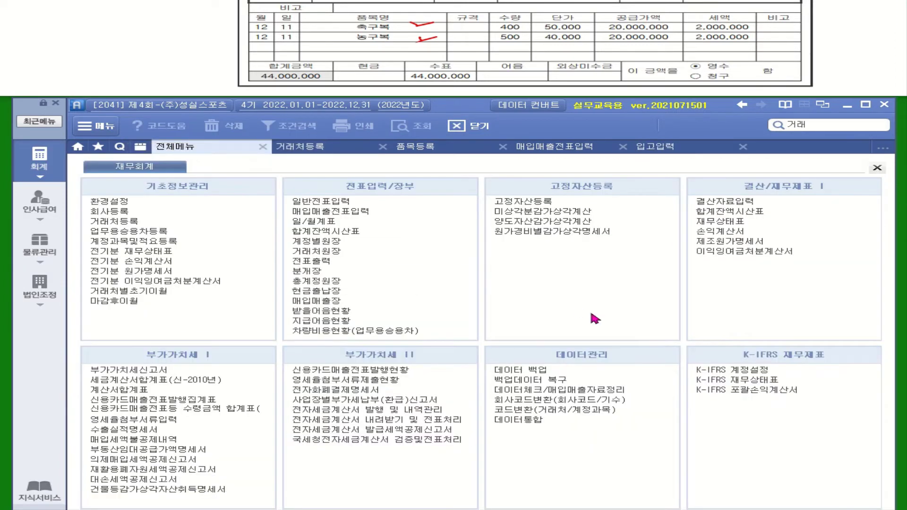
left_click(351, 215)
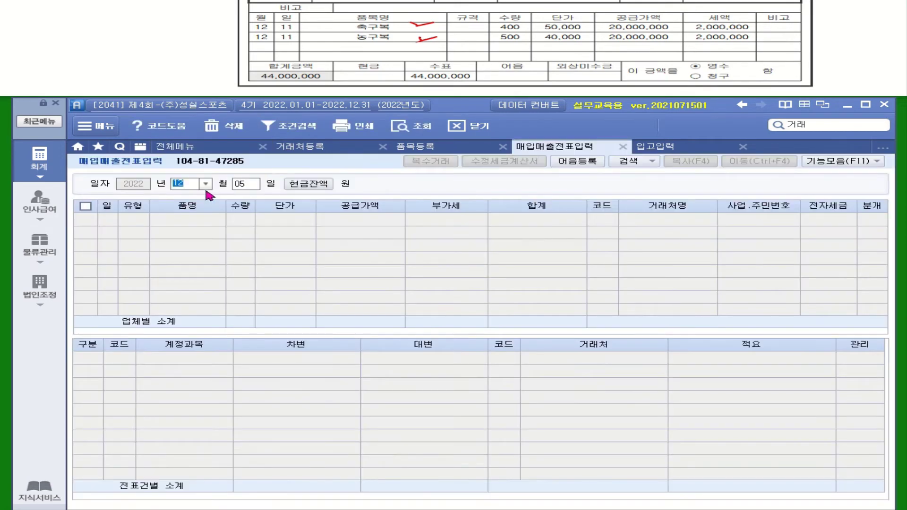
left_click(249, 188)
type("11")
key("Return")
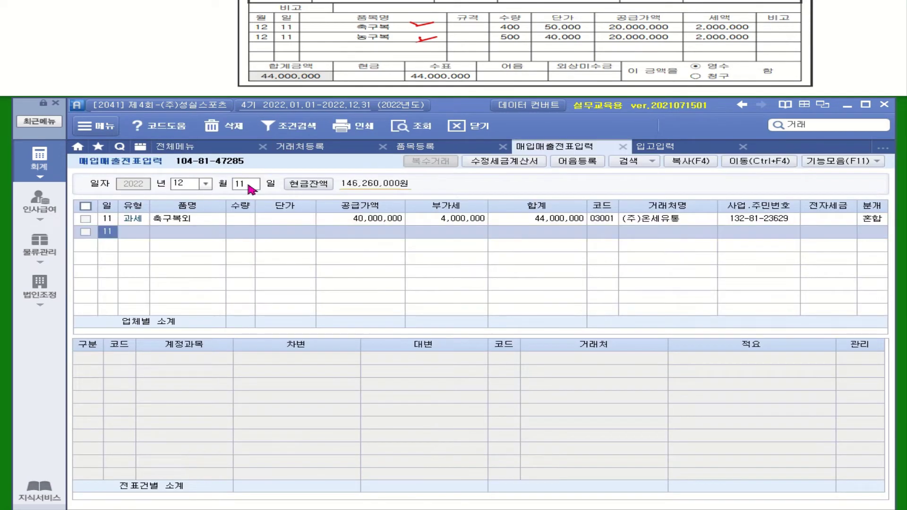
left_click(182, 219)
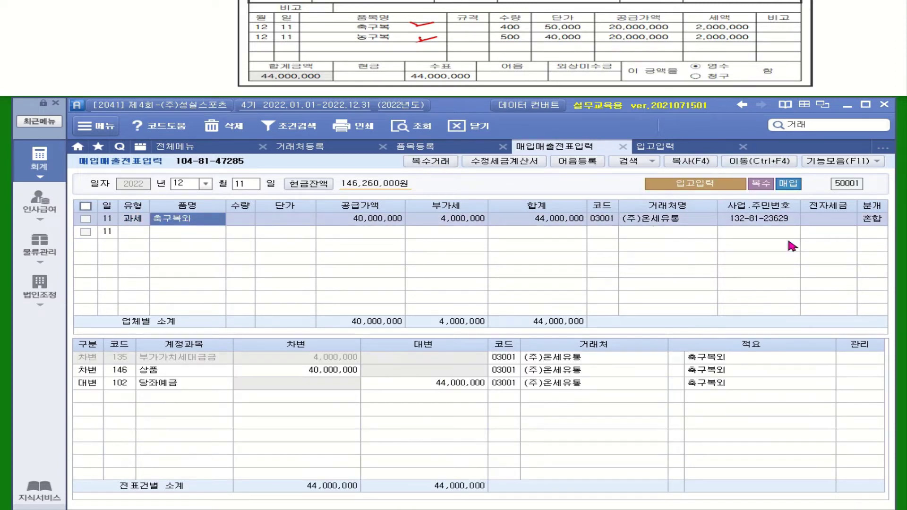
Set the 전자세금 field of the 축구복외 purchase voucher to 전자입력
left_click(809, 221)
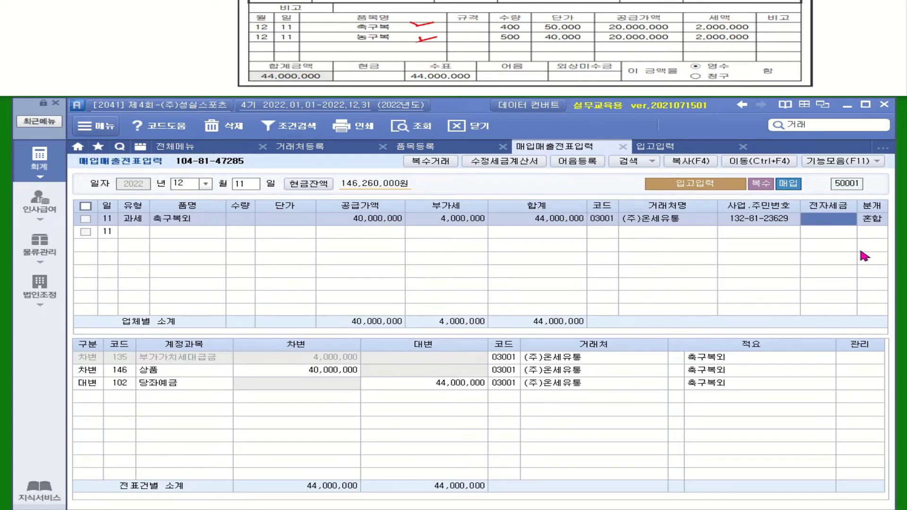
type("1")
key("Return")
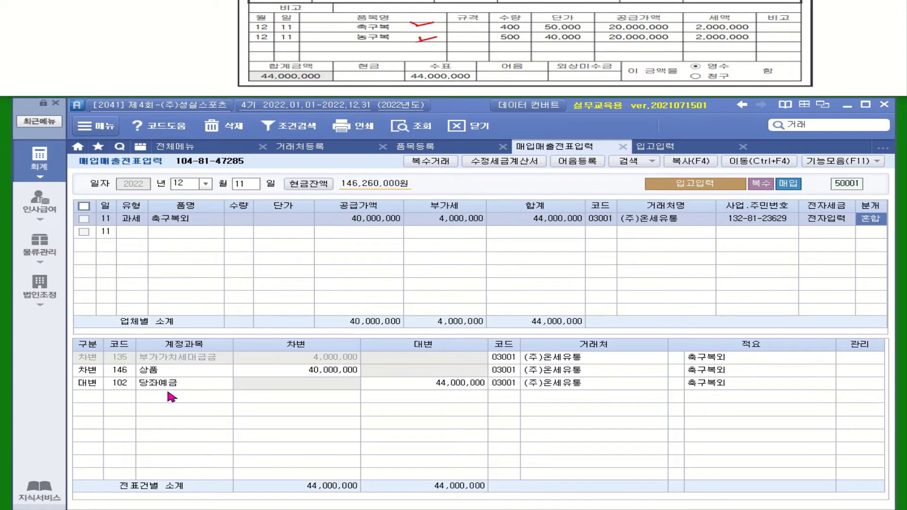
Change the client on the 당좌예금 credit line to 시티은행(당좌), code 98002
left_click(500, 387)
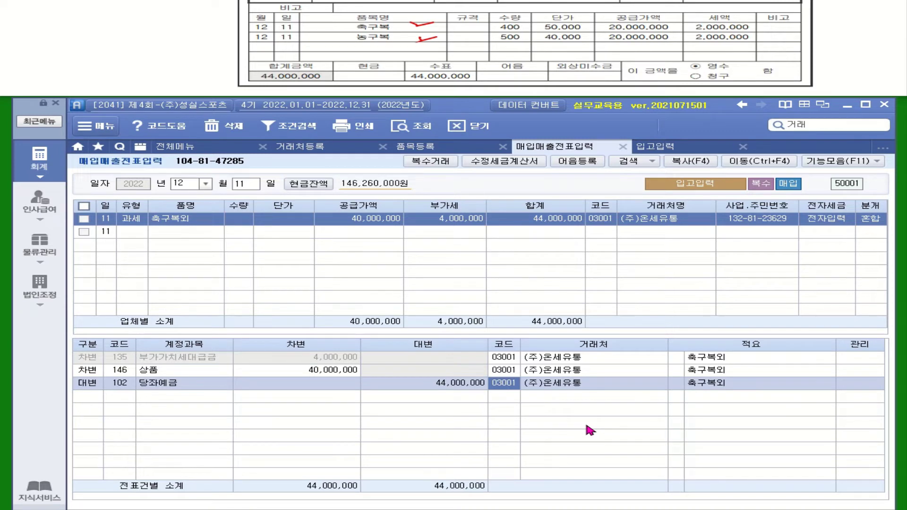
type("시티")
key("Return")
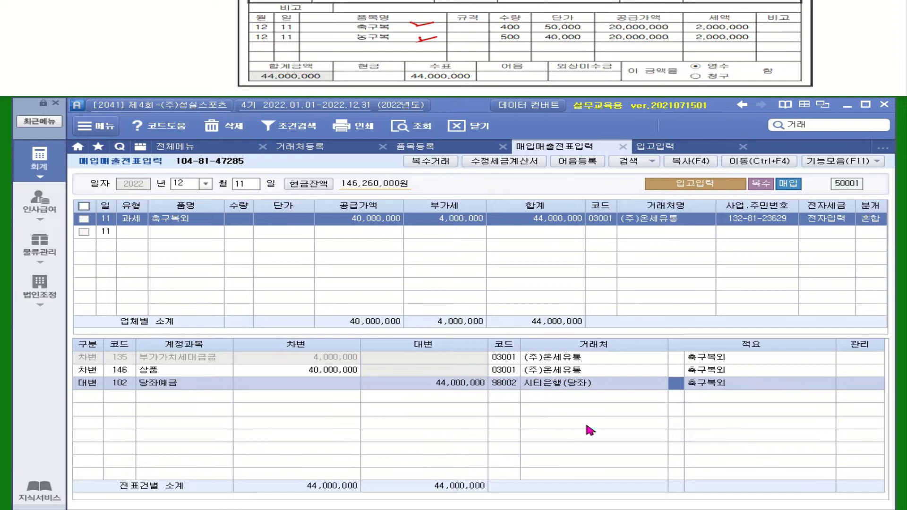
left_click(519, 398)
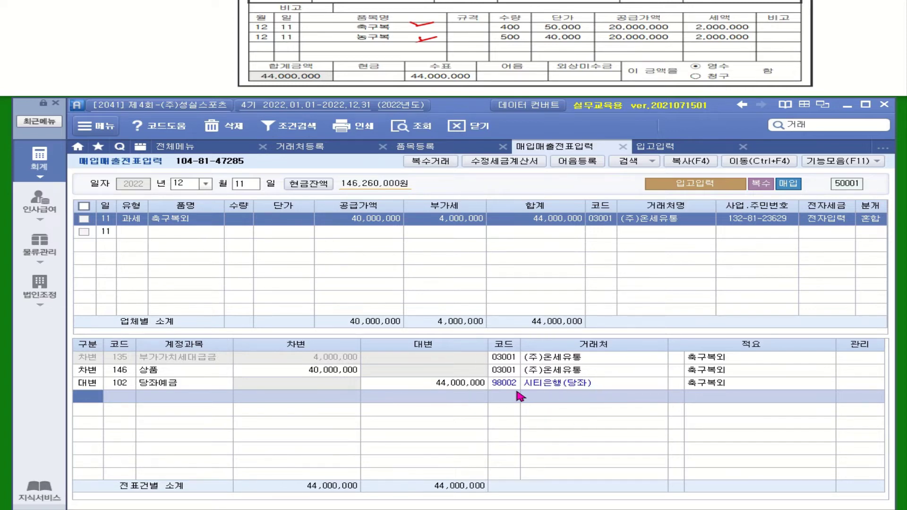
left_click(520, 396)
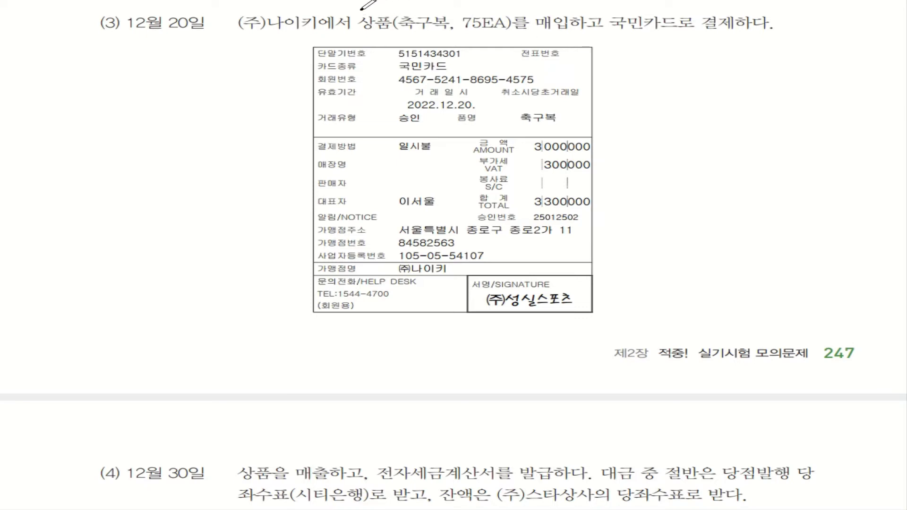
Read the 12월 20일 purchase task and its card slip, marking the item, card payment, amount and VAT
mouse_move(354, 6)
left_mouse_down()
mouse_move(524, 36)
mouse_move(515, 34)
left_mouse_up()
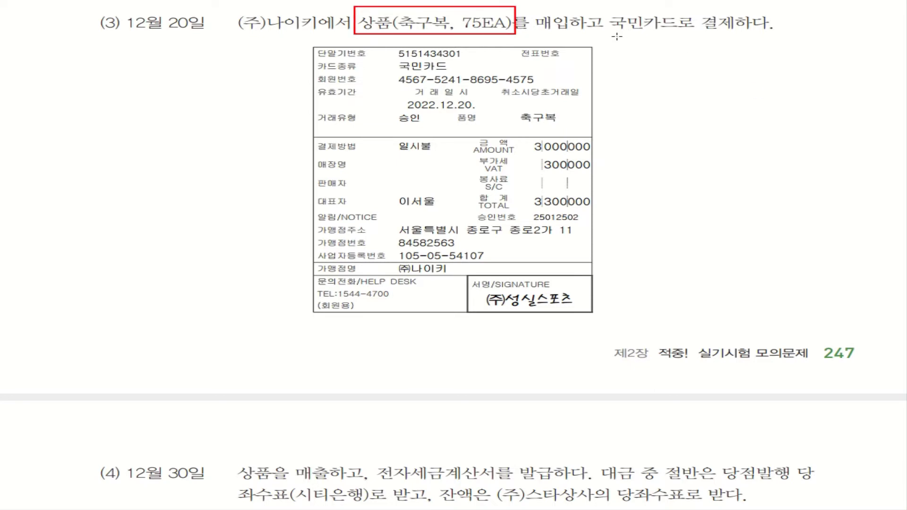
left_click_drag(611, 34, 778, 40)
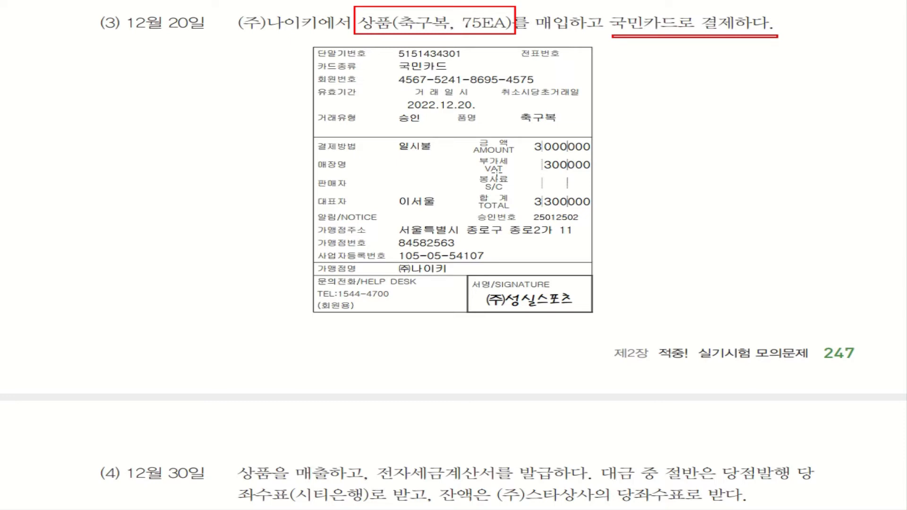
left_click_drag(533, 173, 593, 174)
left_click_drag(464, 134, 591, 156)
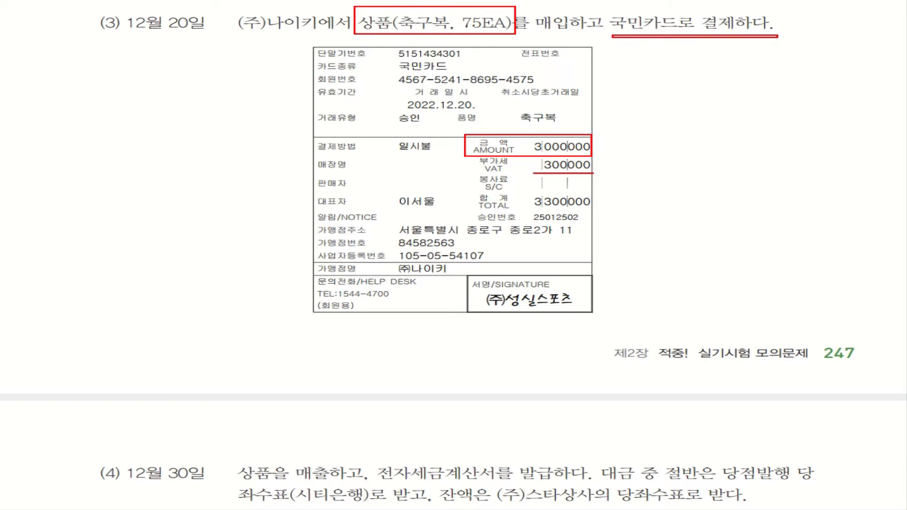
Switch back to the accounting program, open 입고입력 under 물류관리 and set the receipt date to 12월 20일
key("alt+Tab")
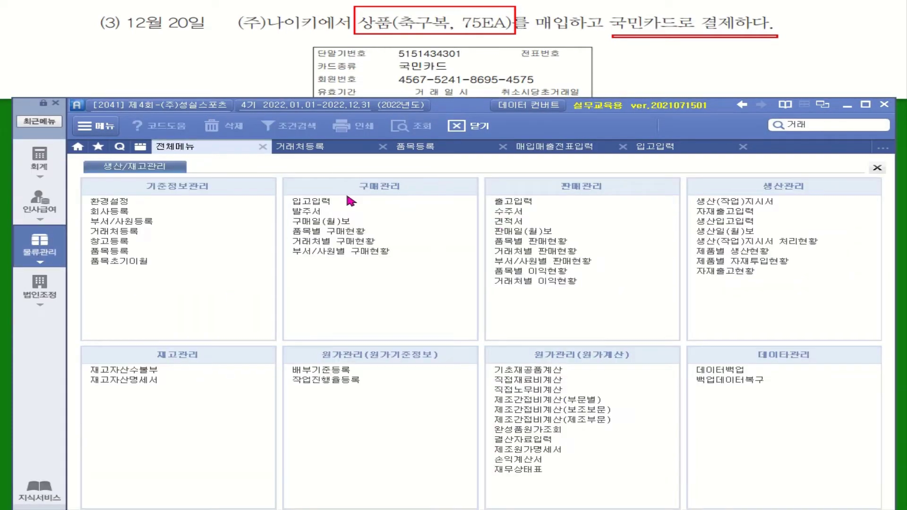
left_click(312, 201)
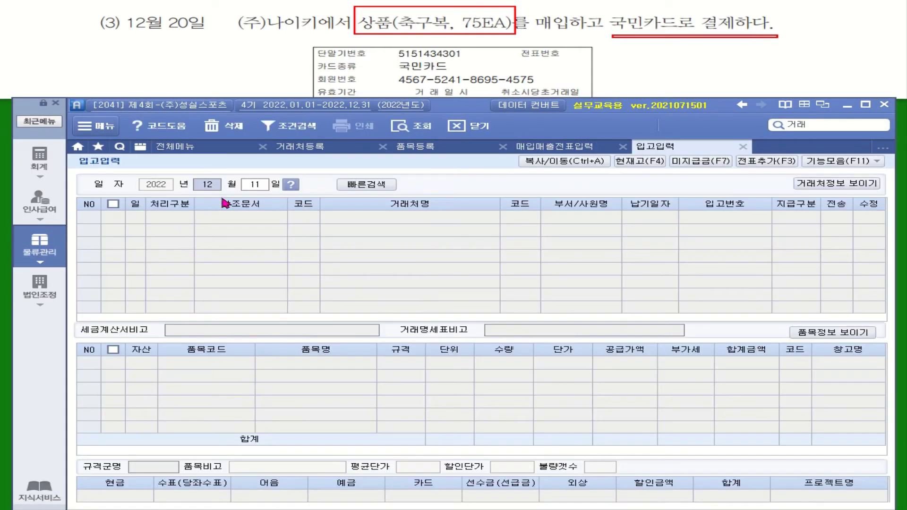
left_click(255, 185)
type("20")
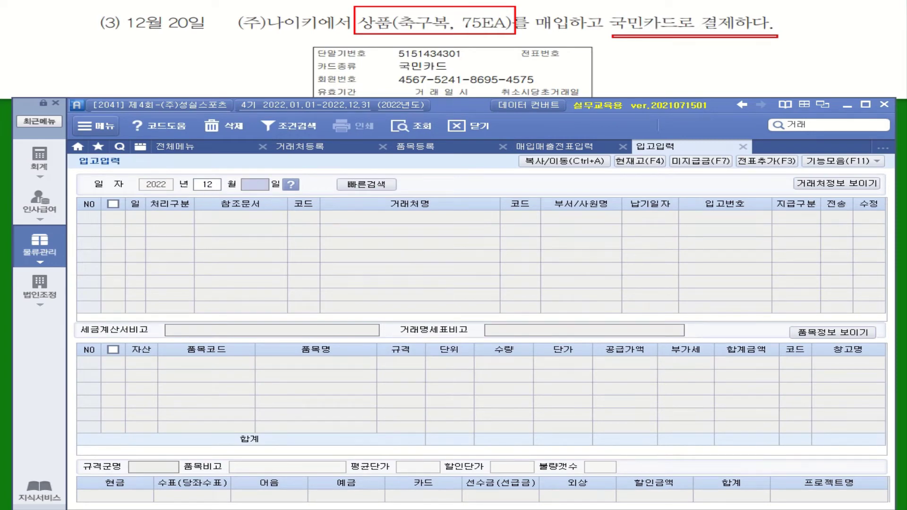
key("Return")
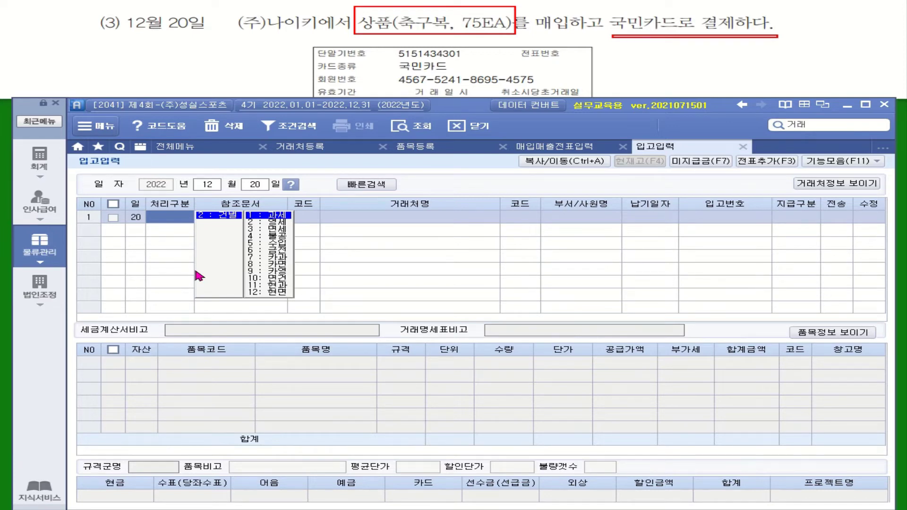
Set the 12월 20일 receipt line's 처리구분 to 건별카과 with 국민카드 (99600) as the credit card client
left_click(281, 258)
left_click(280, 259)
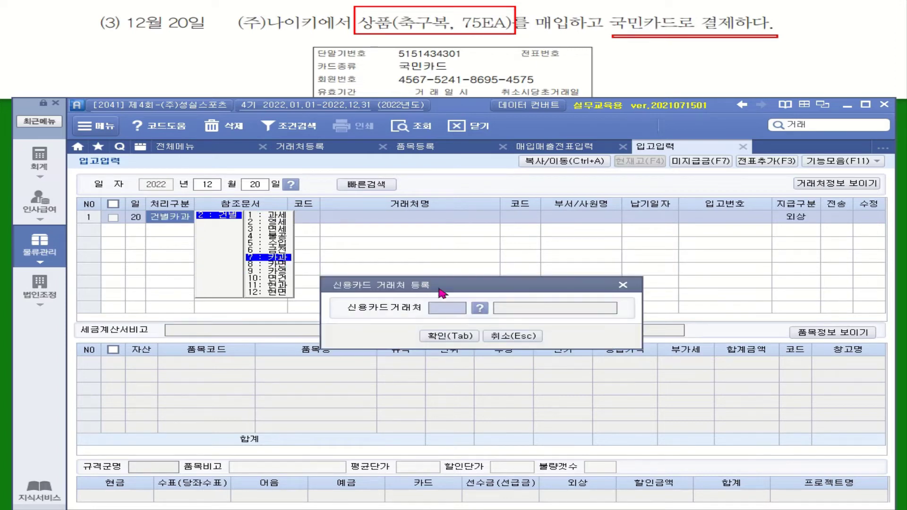
left_click(479, 309)
double_click(362, 254)
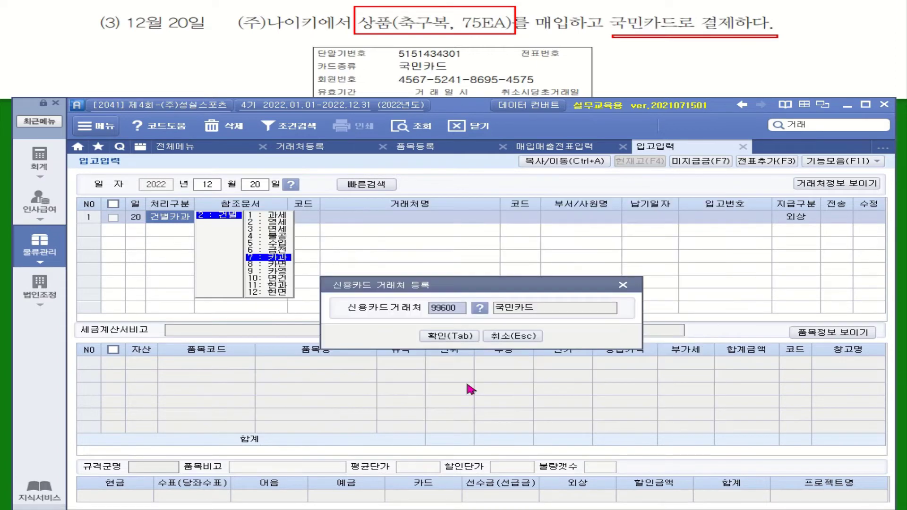
left_click(458, 336)
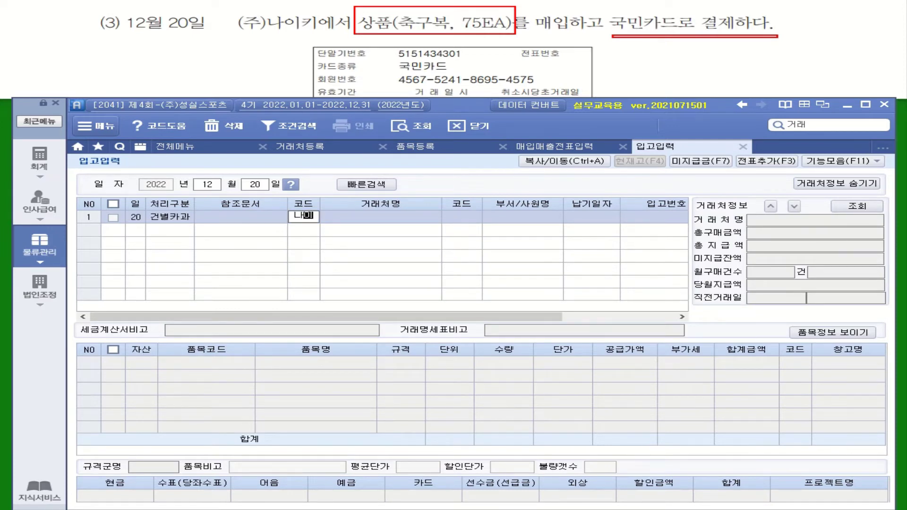
Enter (주)나이키 (02002) as the receipt line's client and set its 지급구분 to 카드
key("F2")
double_click(450, 253)
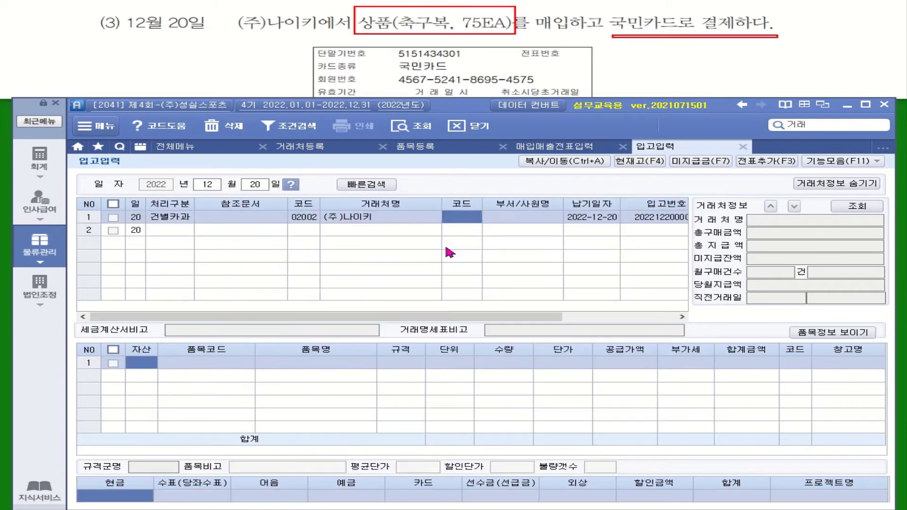
left_click(798, 183)
left_click(797, 217)
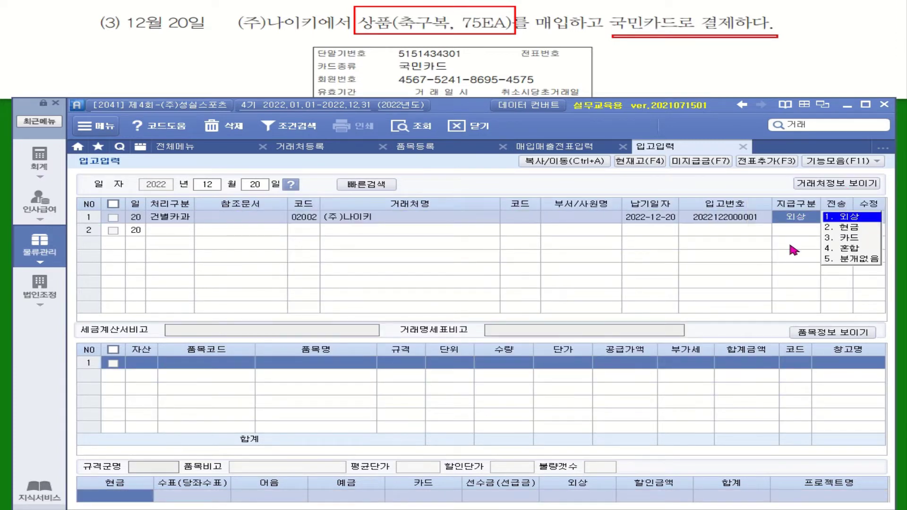
left_click(849, 239)
key("Return")
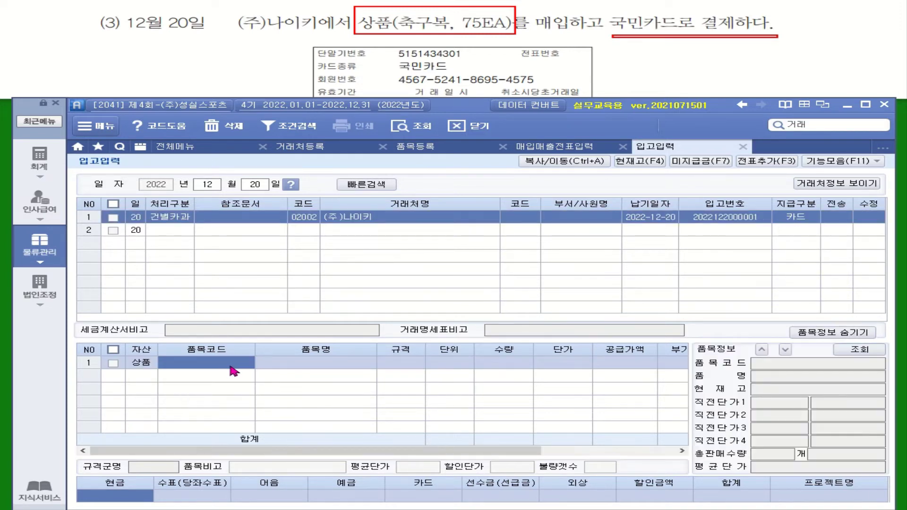
Add the goods item 축구복 (5001) to the (주)나이키 receipt with a quantity of 75
key("F2")
double_click(444, 246)
type("75")
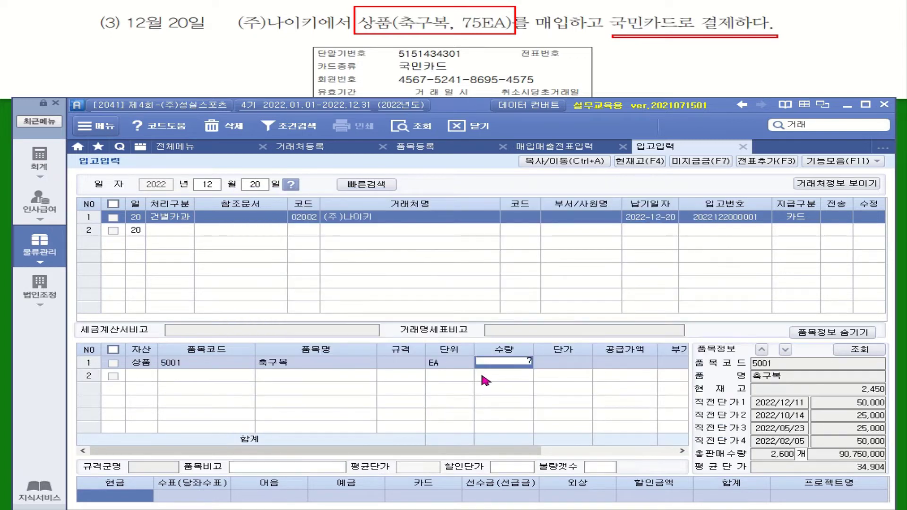
key("Return")
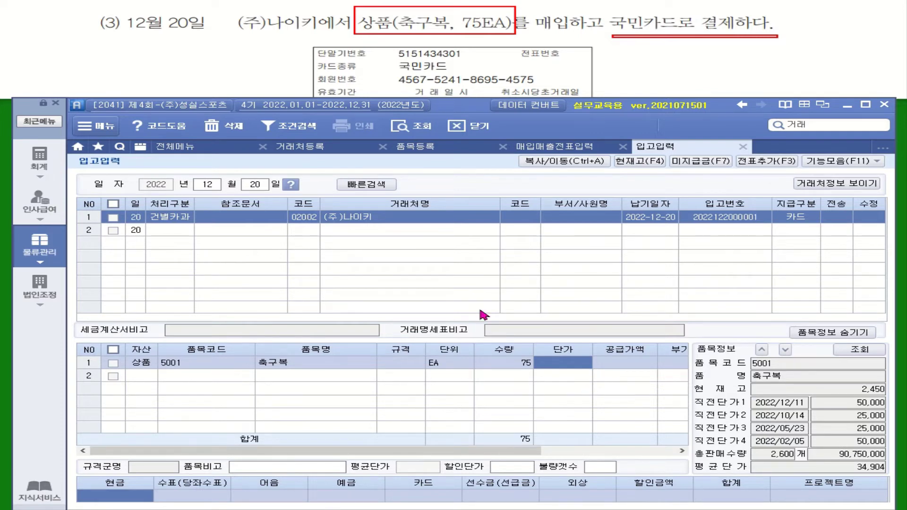
Work out the unit price of 축구복 in the built-in calculator by dividing 3,000,000 by 75
right_click(569, 363)
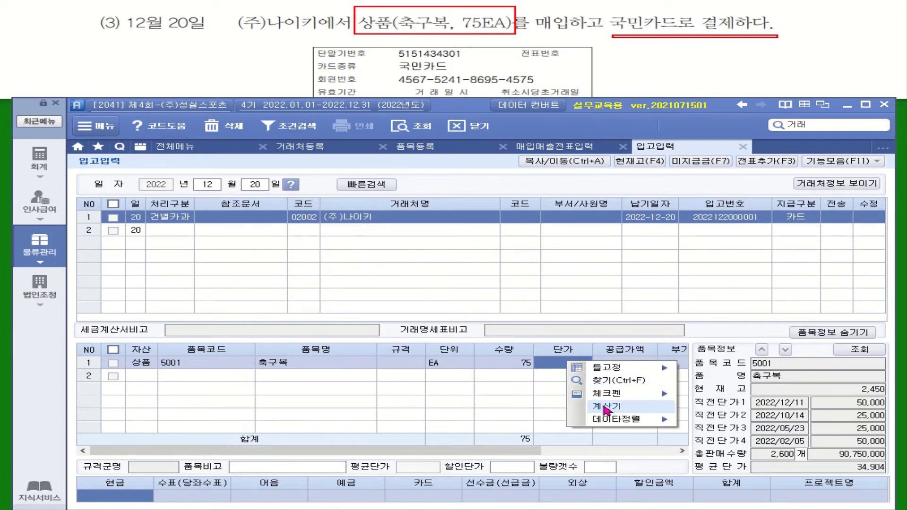
left_click(606, 409)
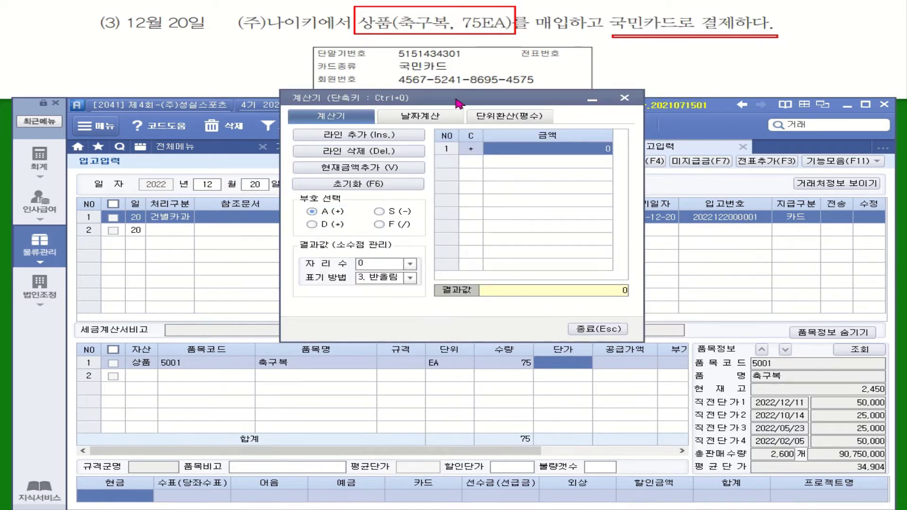
left_click_drag(458, 95, 303, 180)
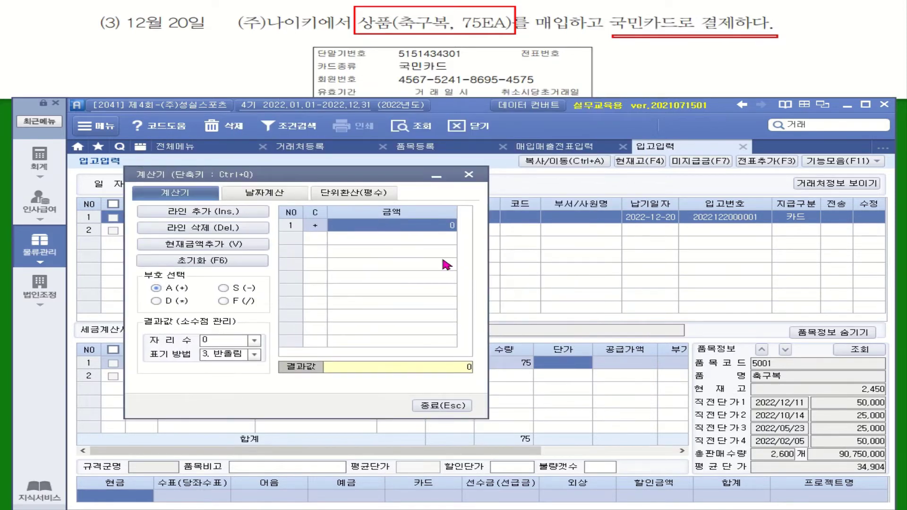
type("3000000")
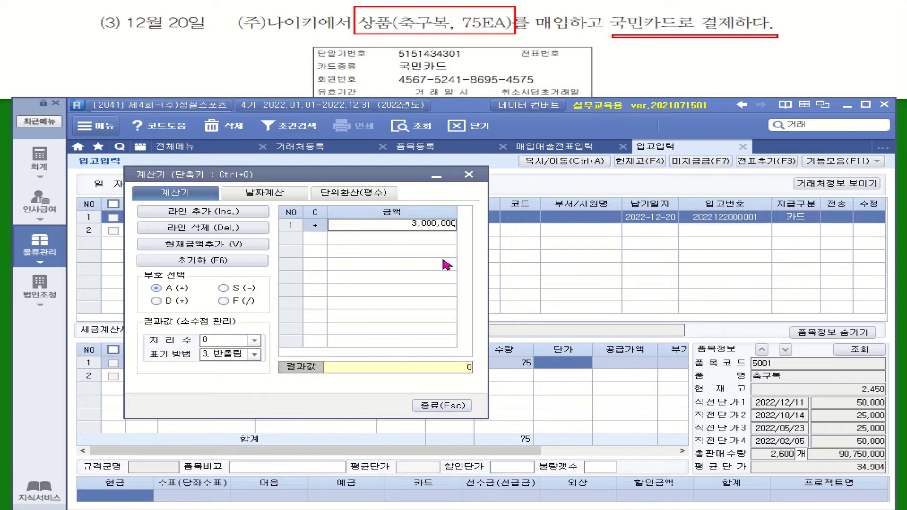
key("slash")
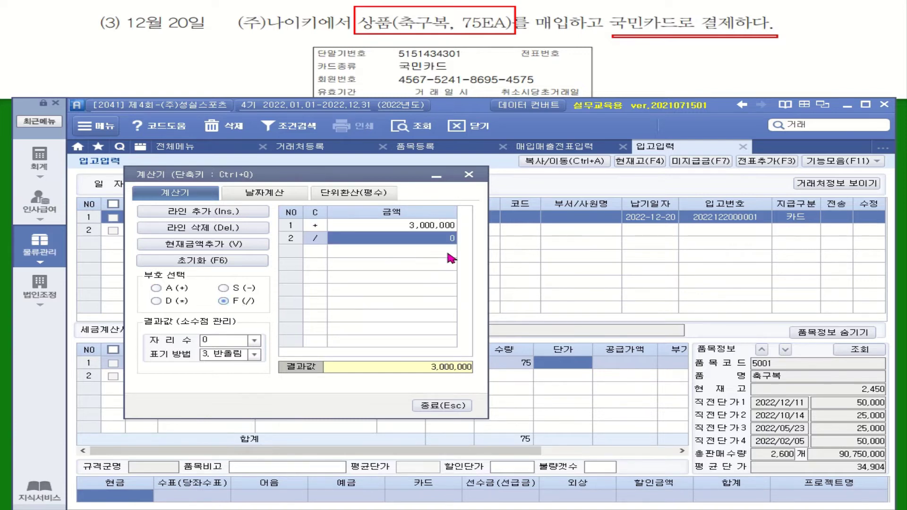
type("75")
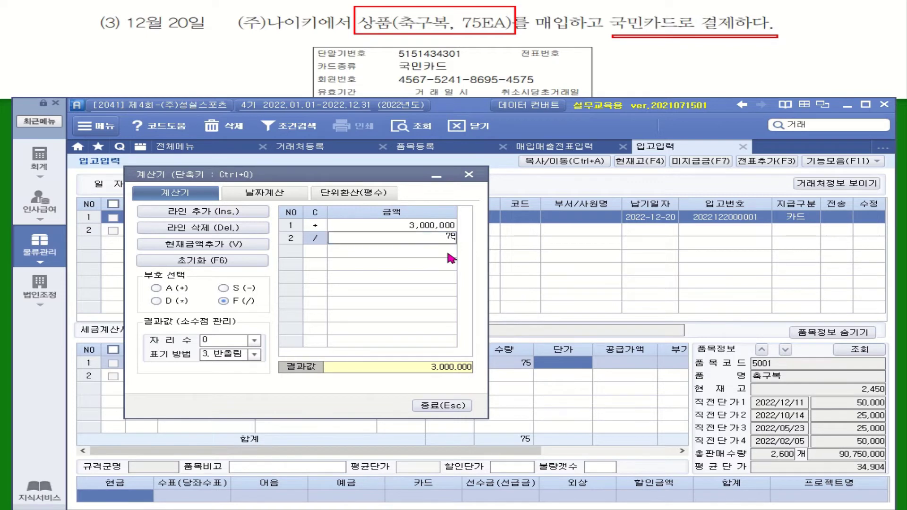
key("slash")
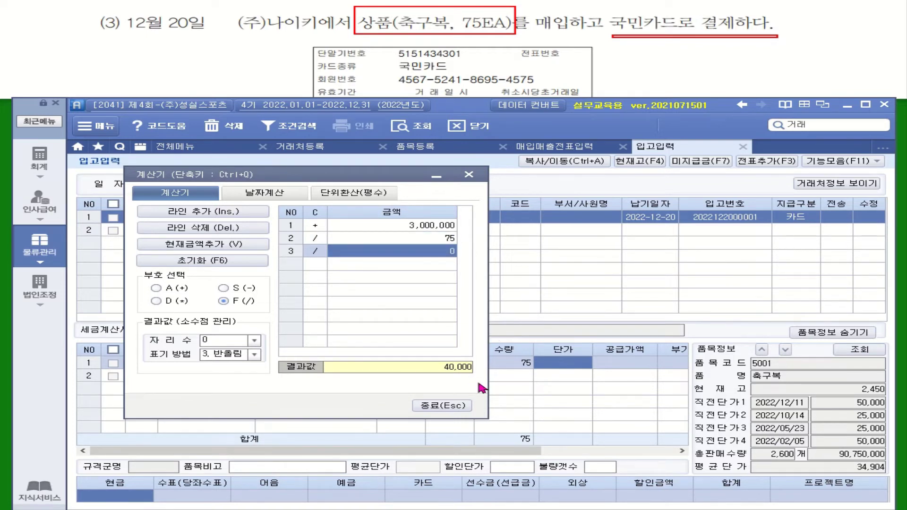
Set the 단가 of the 축구복 line to 40,000 and close the calculator
type("40")
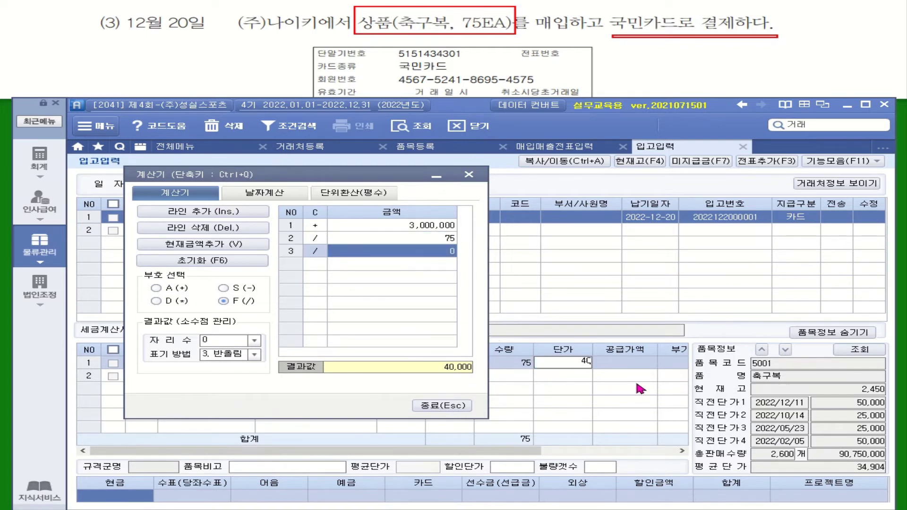
key("Return")
left_click(463, 406)
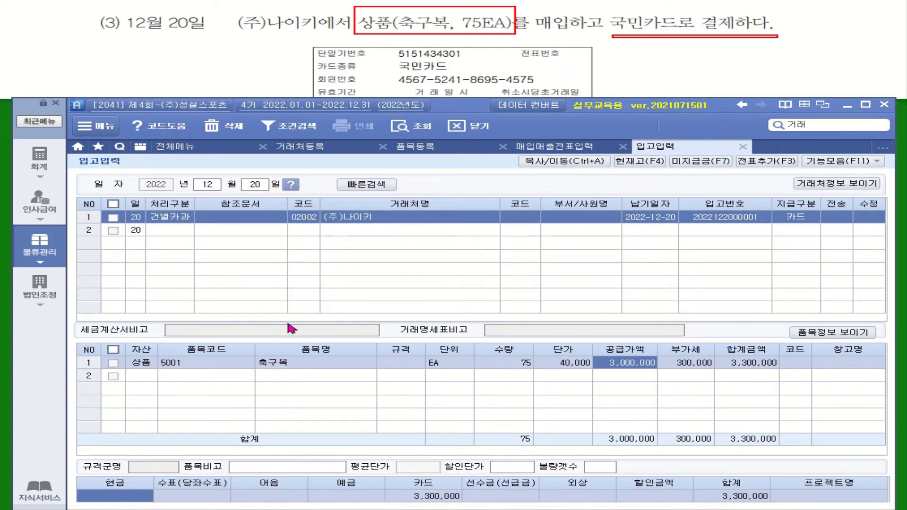
Add the (주)나이키 receipt as a voucher and transfer it to accounting
left_click(770, 164)
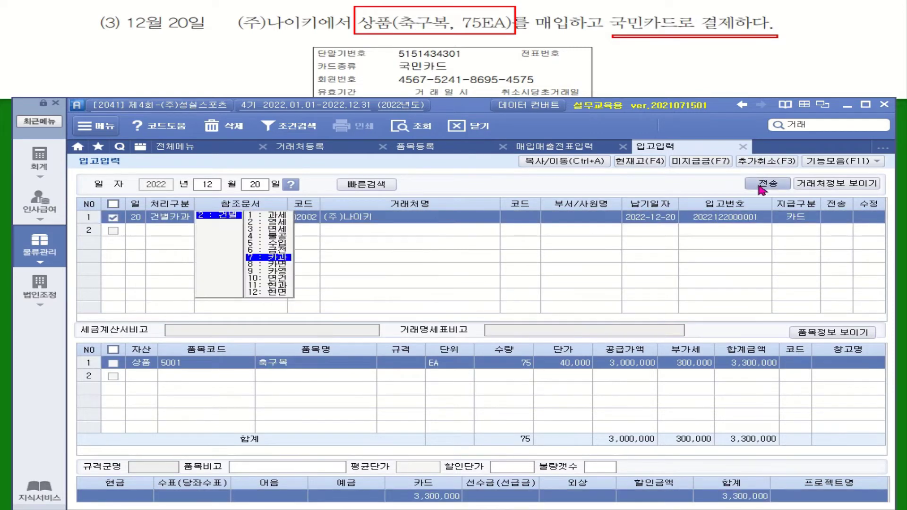
left_click(759, 184)
left_click(456, 284)
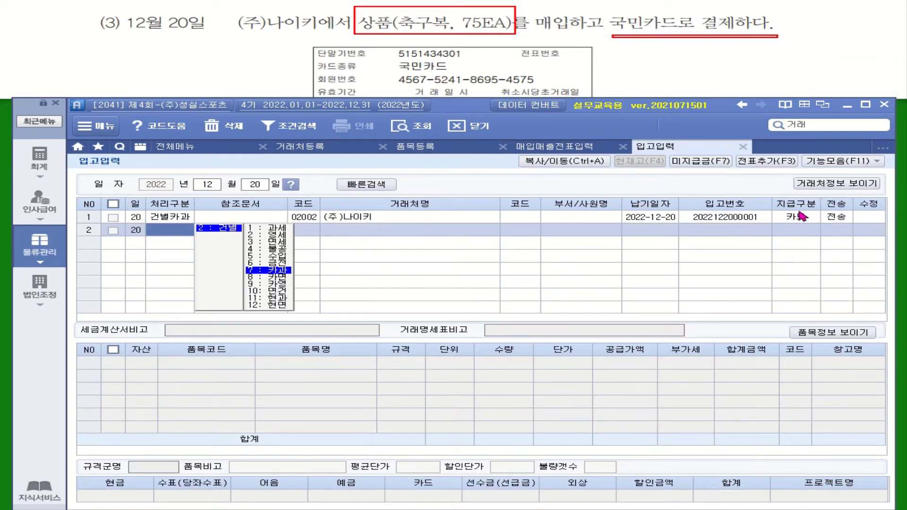
Open 매입매출전표입력 under 회계 for 12월 20일 and select the transferred 축구복 voucher
left_click(51, 163)
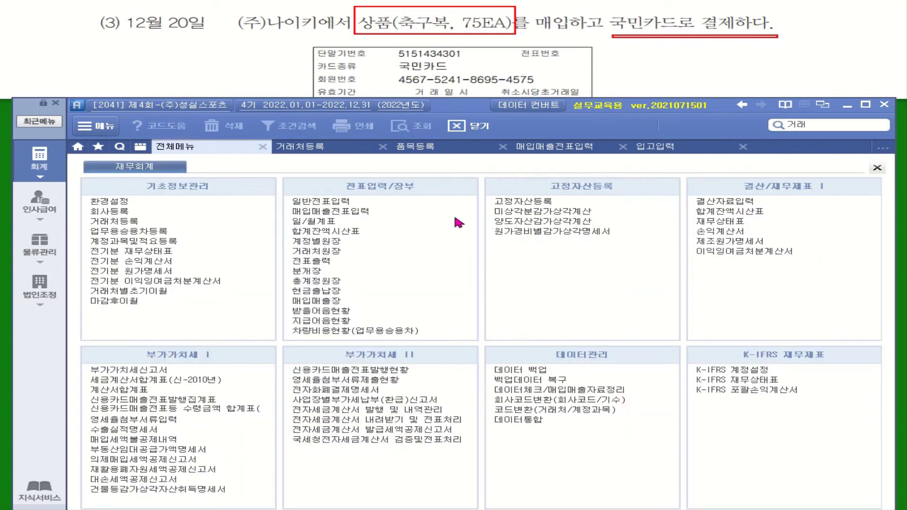
left_click(331, 211)
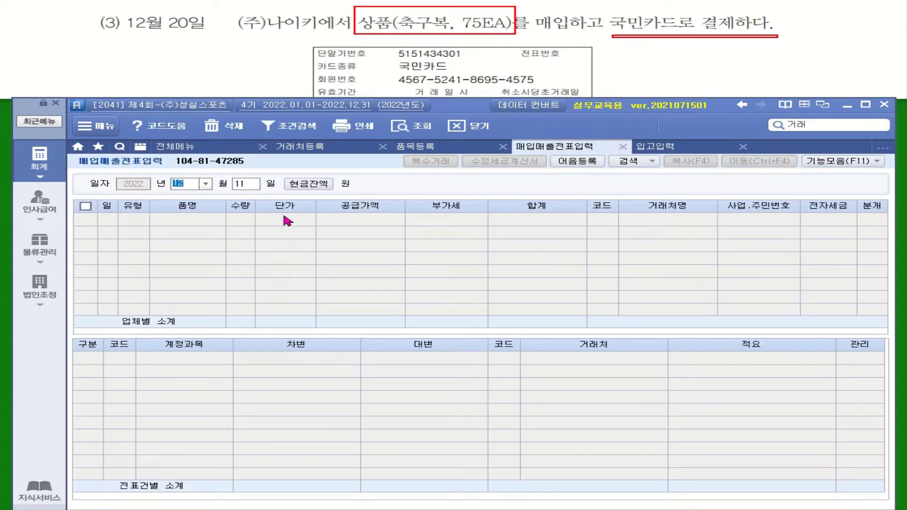
left_click(255, 186)
type("20")
key("Return")
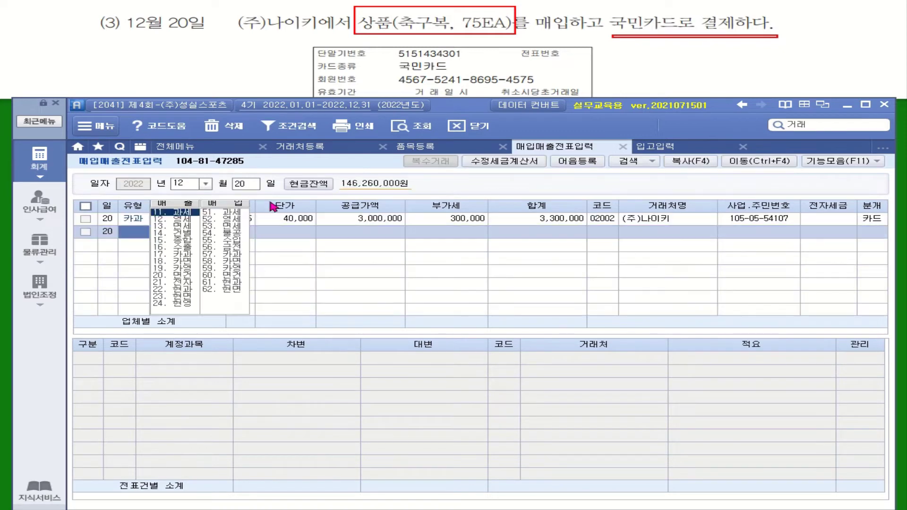
left_click(389, 220)
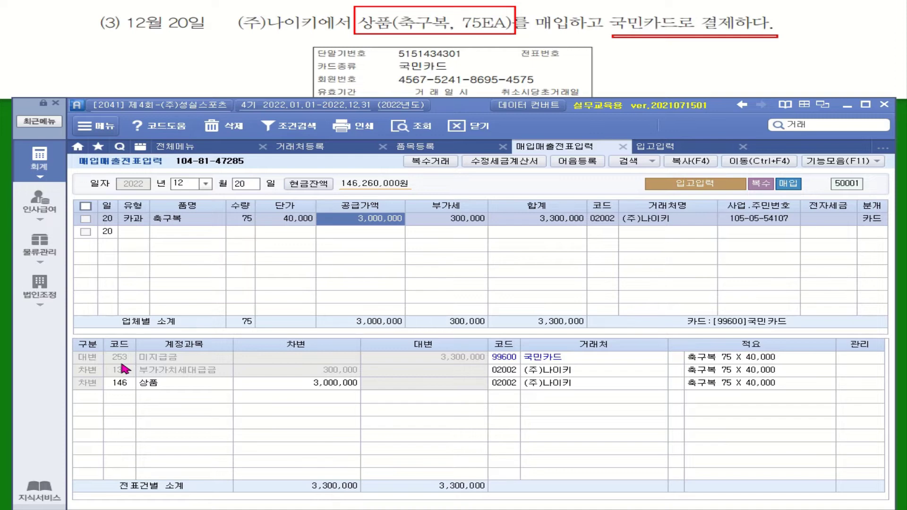
Change the 분개 type of the 축구복 purchase voucher to 외상
left_click(872, 220)
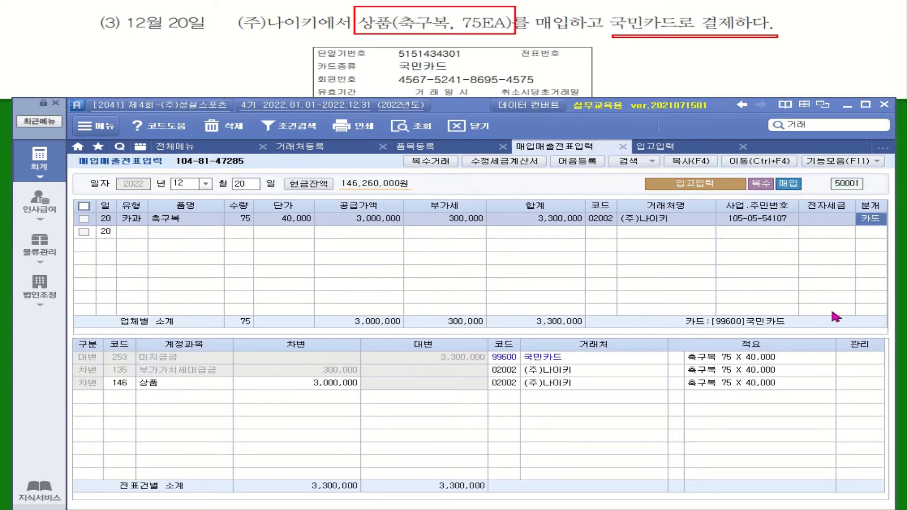
type("2")
key("Return")
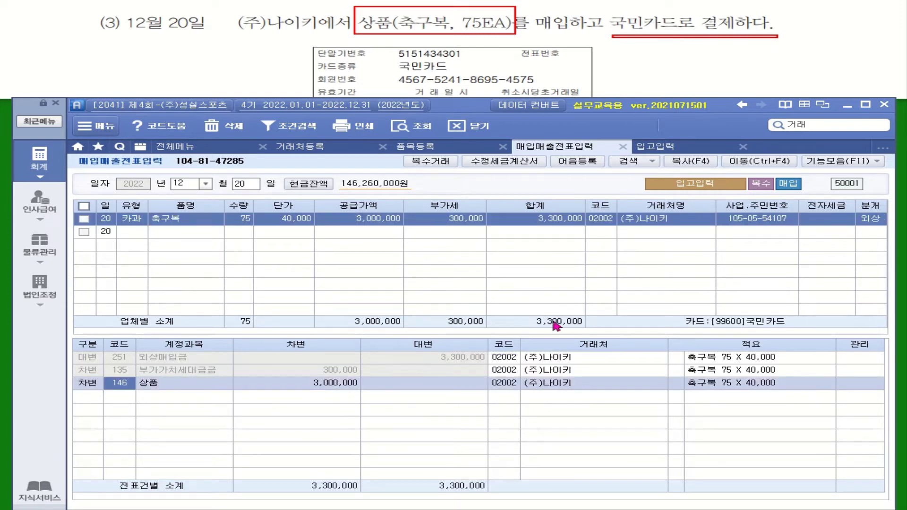
Change the client on the 외상매입금 credit line to 국민카드, code 99600
left_click(514, 359)
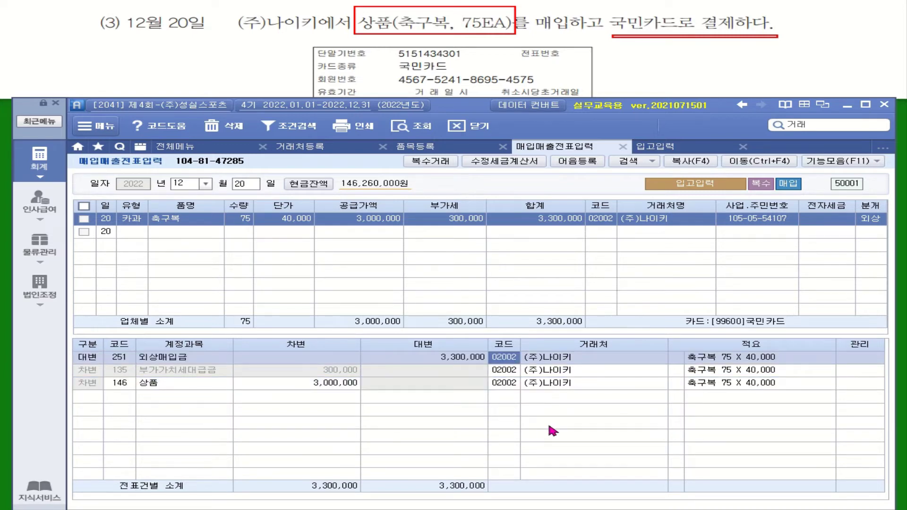
key("Delete")
type("귀ㄱㅁㅣㄴ")
key("Return")
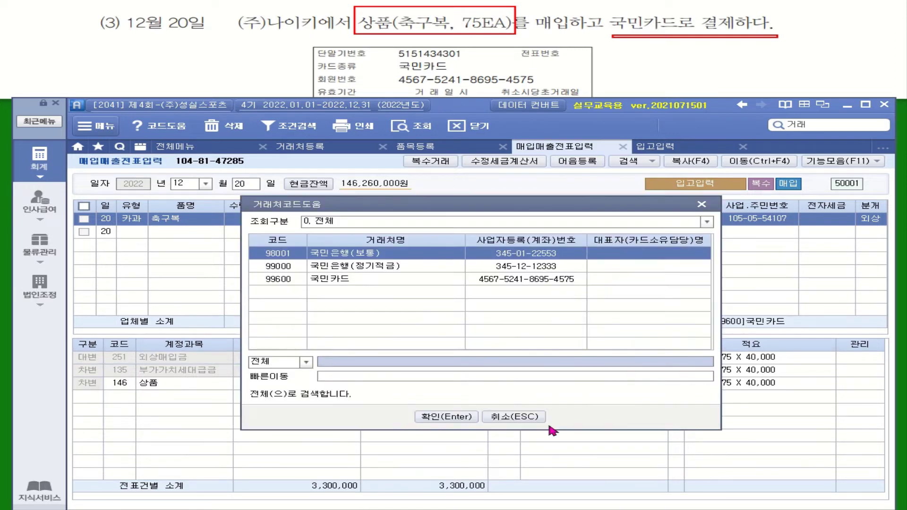
left_click(362, 282)
left_click(446, 416)
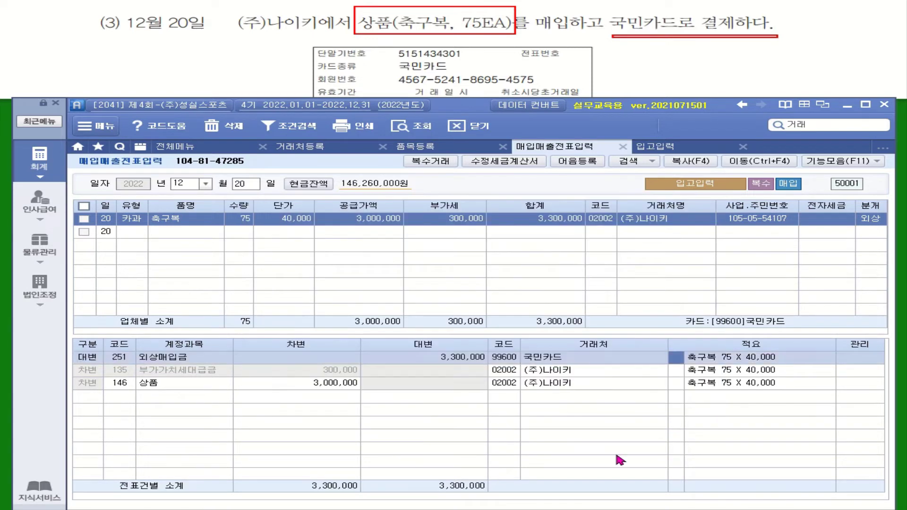
left_click(165, 384)
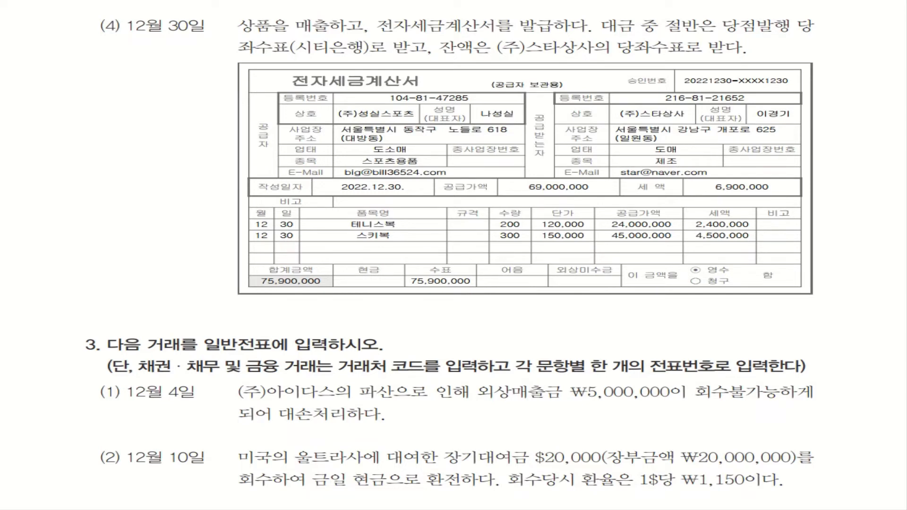
Mark the goods sale in the 12월 30일 task and start its 출고입력 line as 건별과세 for (주)스타상사 (02001)
mouse_move(237, 12)
left_mouse_down()
mouse_move(279, 37)
mouse_move(331, 37)
left_mouse_up()
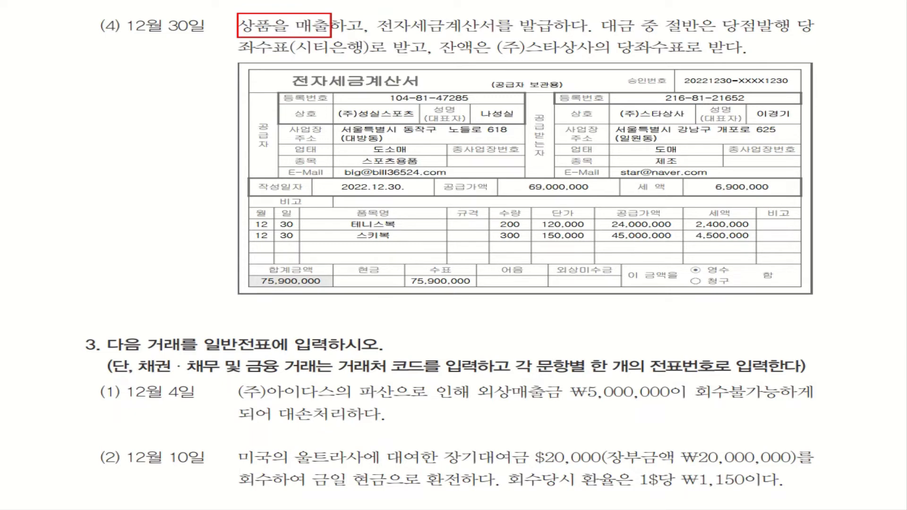
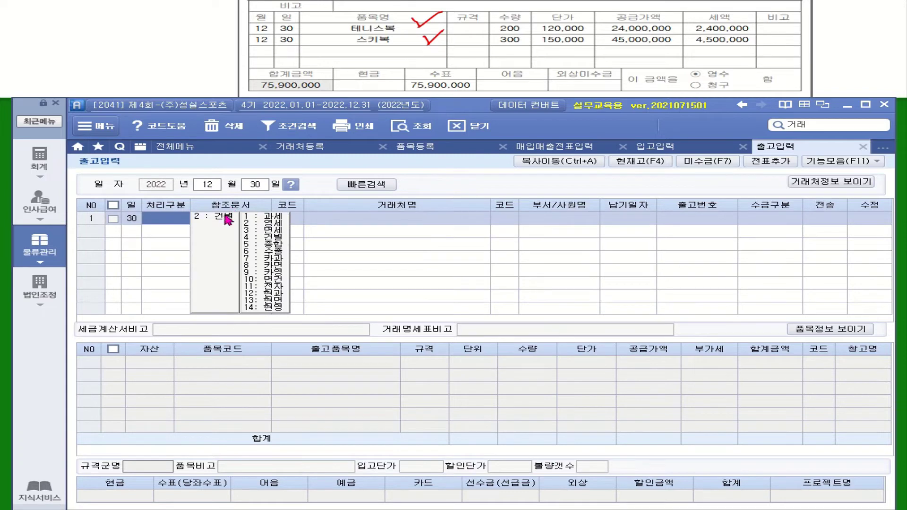
left_click(231, 210)
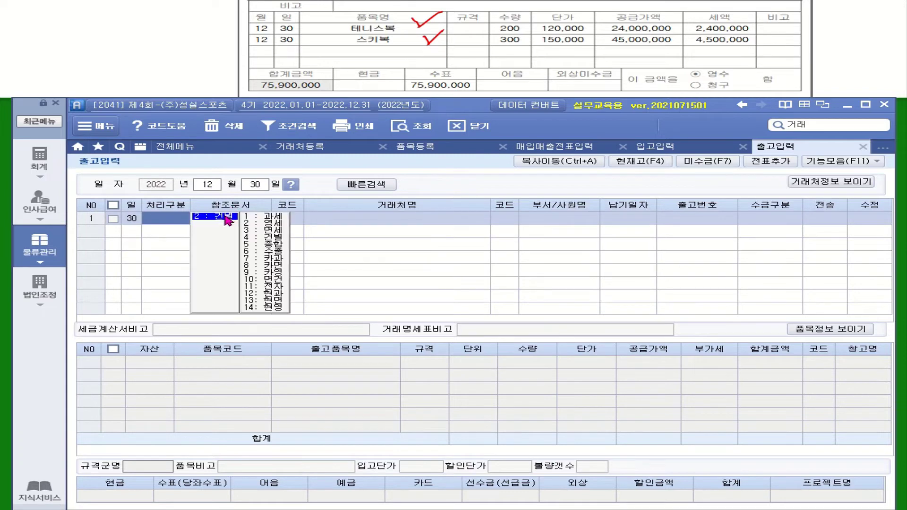
left_click(275, 217)
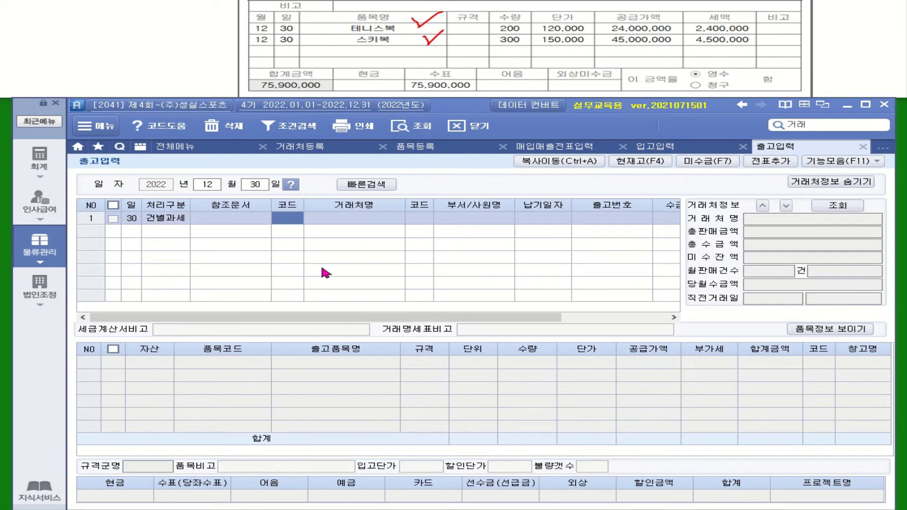
type("ㅅㅡ타")
key("Return")
key("Return")
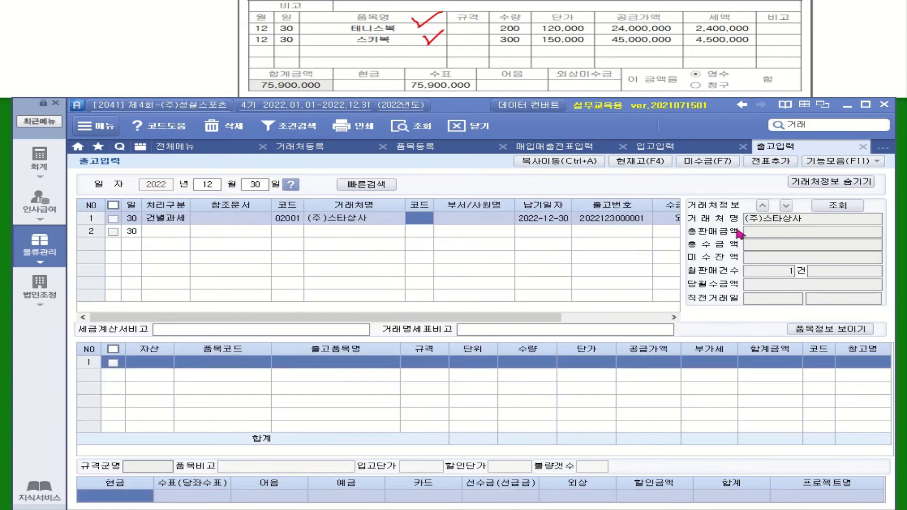
Hide the client information and set the (주)스타상사 release line's 수금구분 to 혼합
left_click(825, 184)
left_click(775, 222)
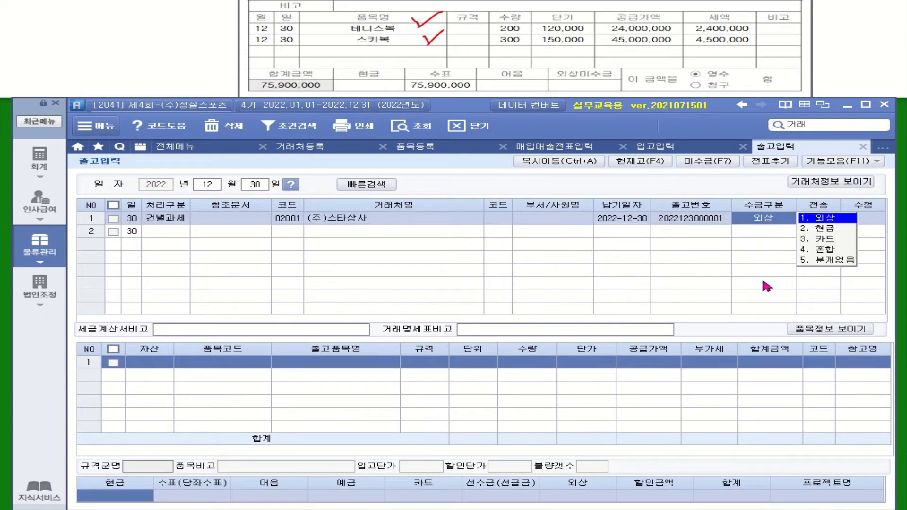
left_click(821, 251)
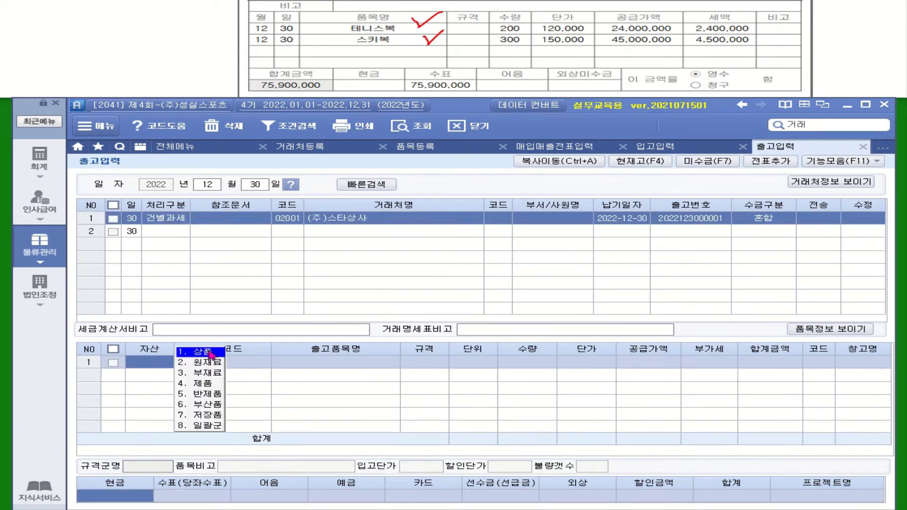
Add 상품 item 5005 테니스복 to the release with quantity 200 and unit price 120,000
left_click(207, 354)
key("F2")
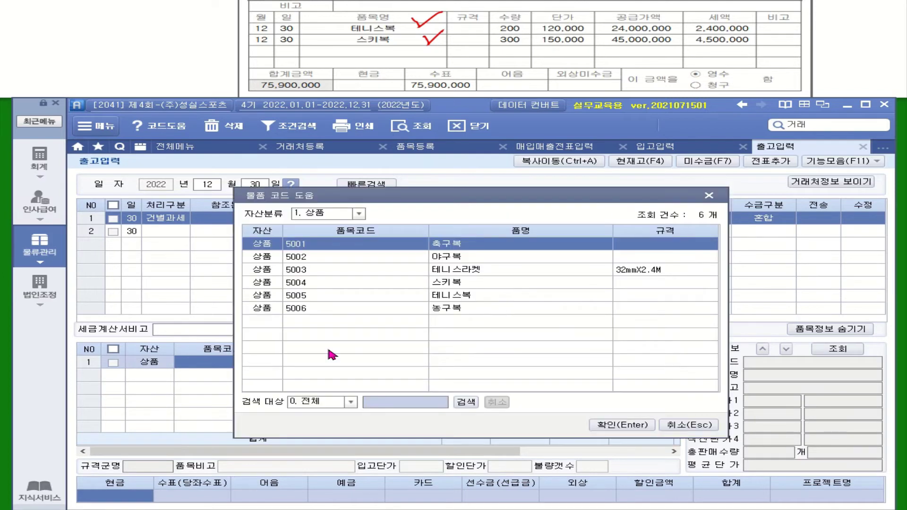
double_click(474, 296)
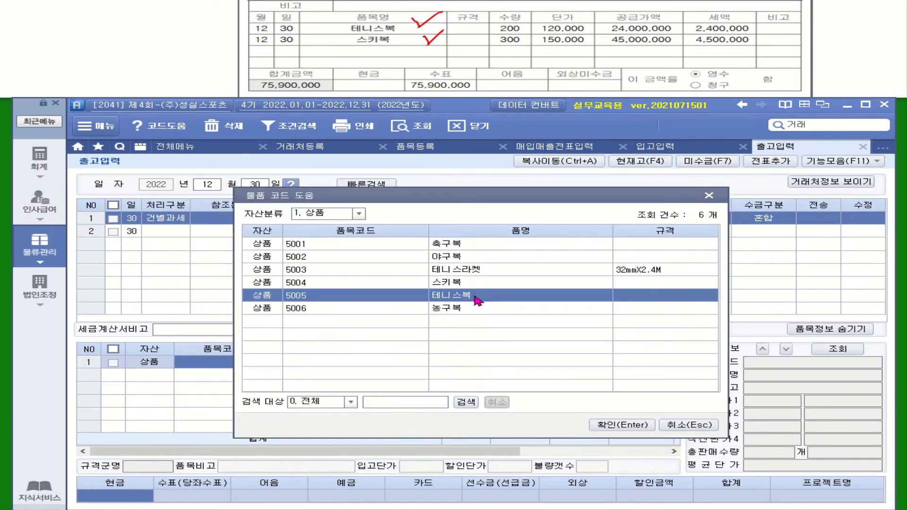
type("200")
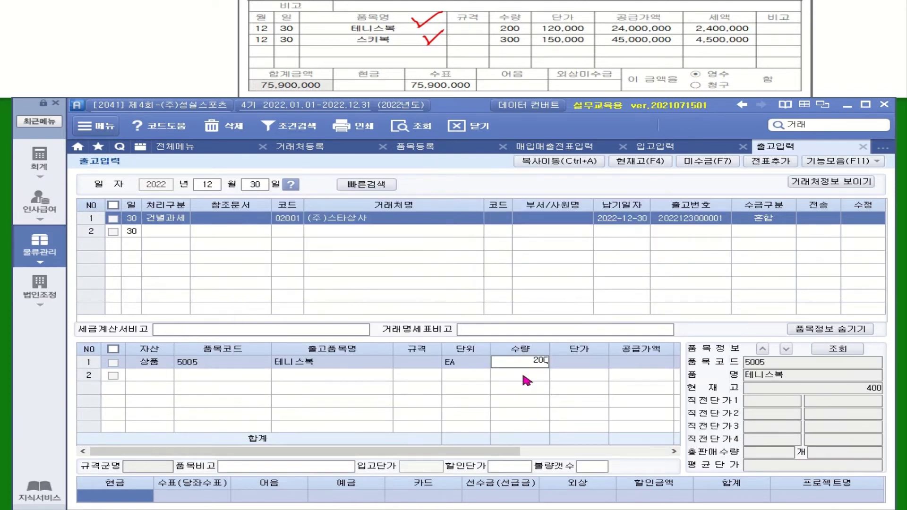
key("Return")
type("1200000")
key("Return")
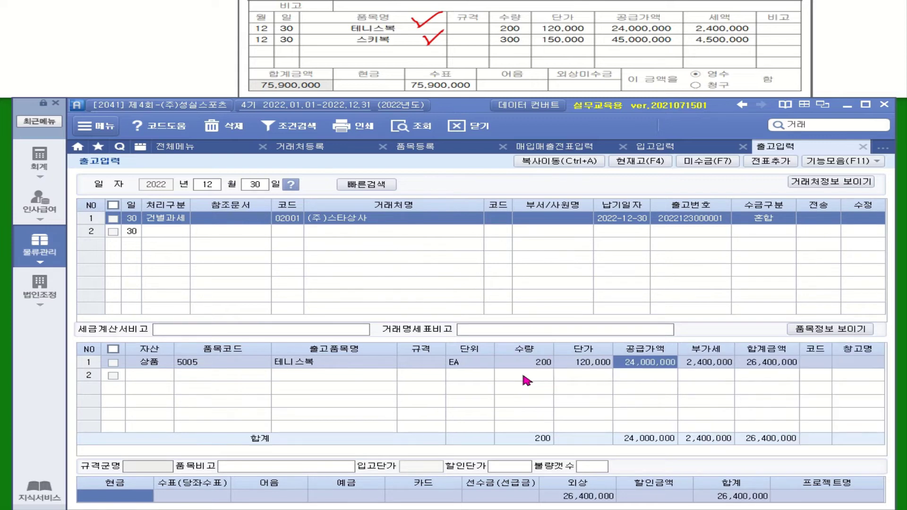
Add 상품 item 5004 스키복 on the second item line with quantity 300 and unit price 150,000
left_click(147, 377)
left_click(199, 353)
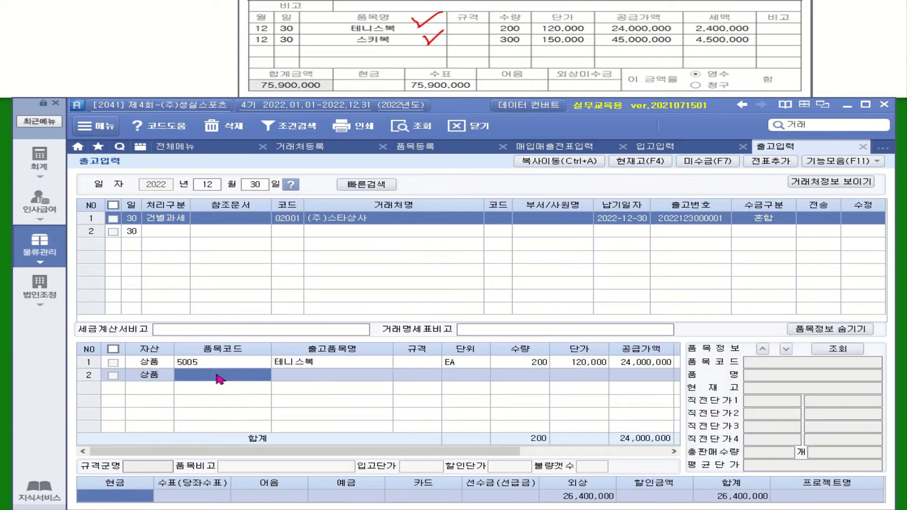
double_click(218, 377)
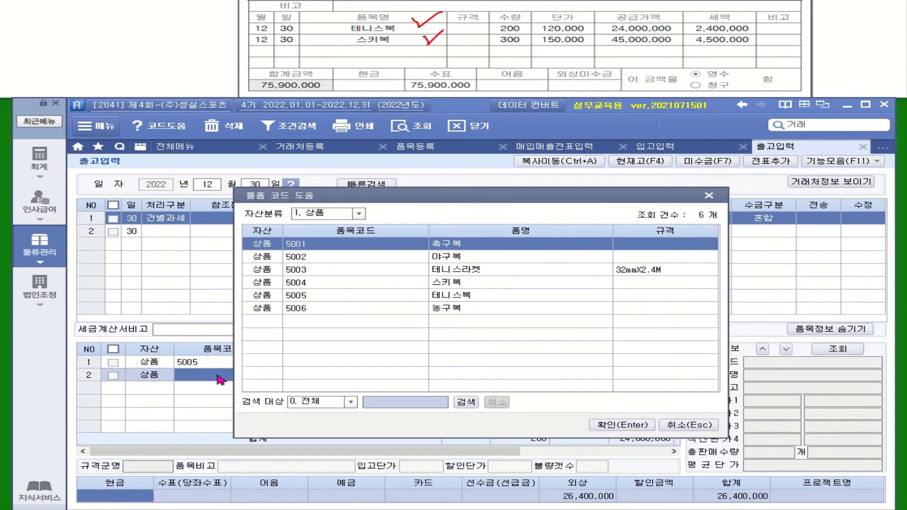
left_click(473, 285)
key("Return")
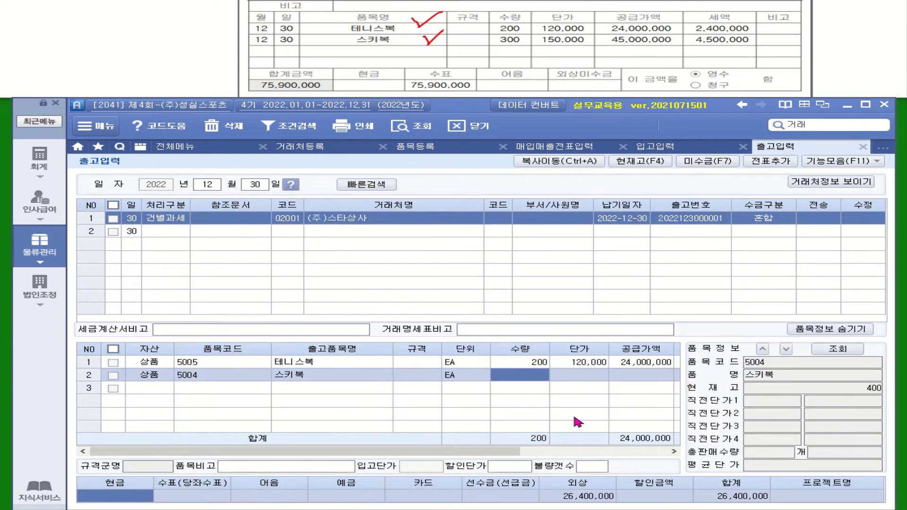
type("300")
key("Return")
type("1500000")
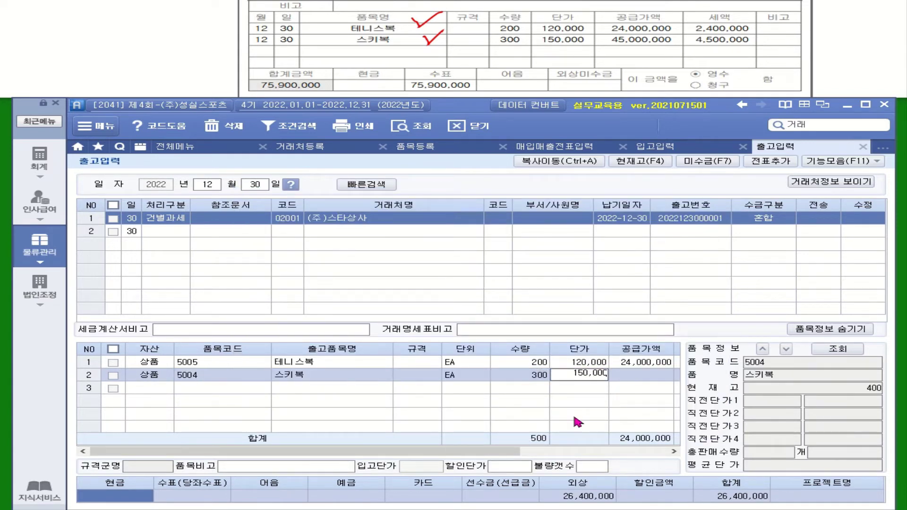
key("Return")
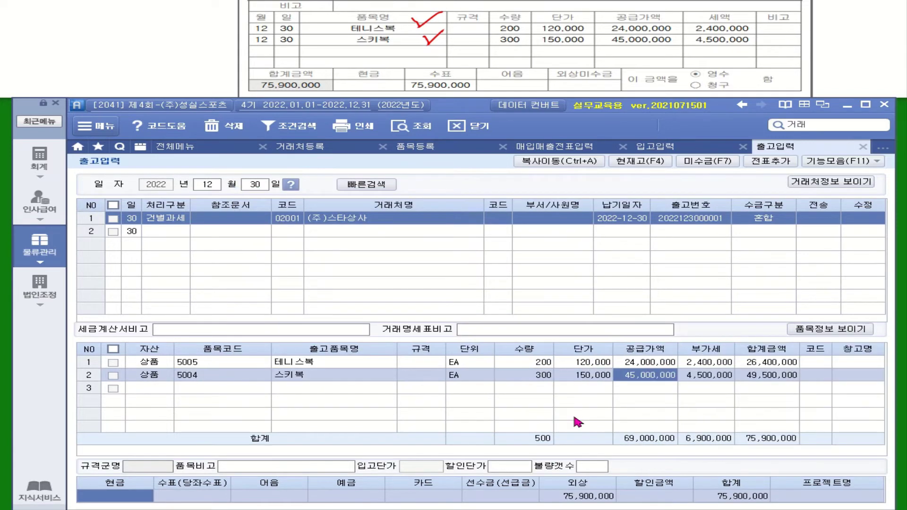
Enter 75,900,000 as the 수표(당좌수표) amount received for the (주)스타상사 sale
left_click(198, 500)
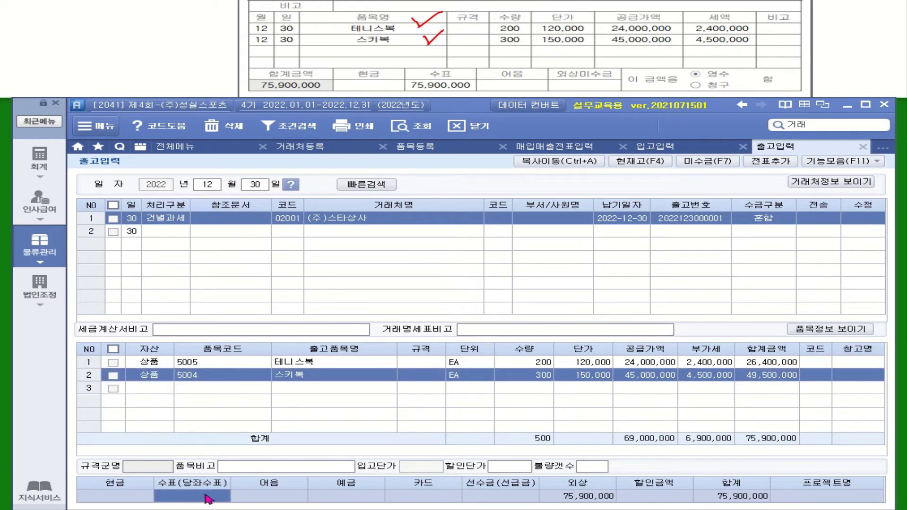
left_click(208, 500)
type("759000,000")
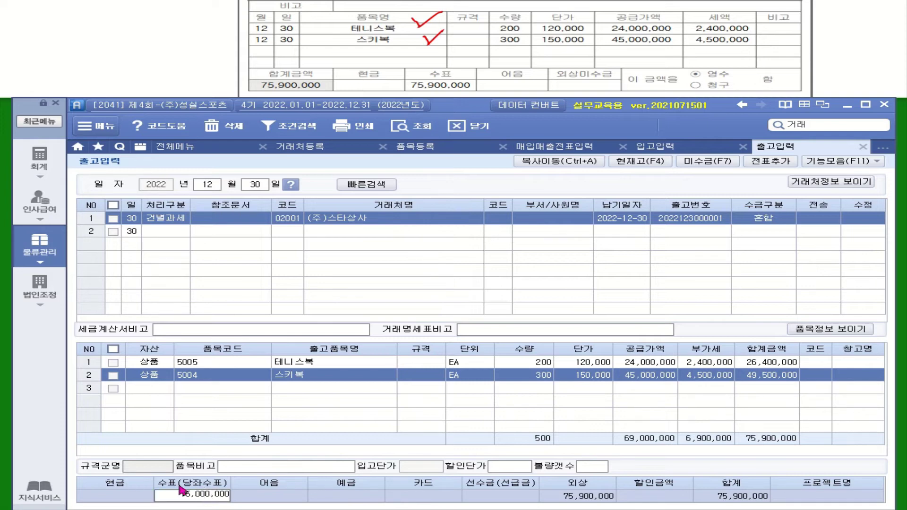
left_click_drag(180, 494, 228, 496)
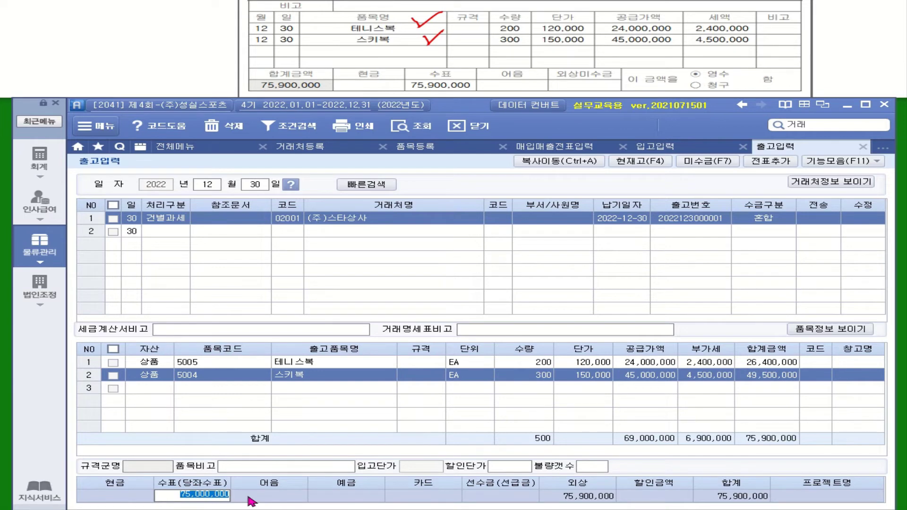
type("759000")
key("Return")
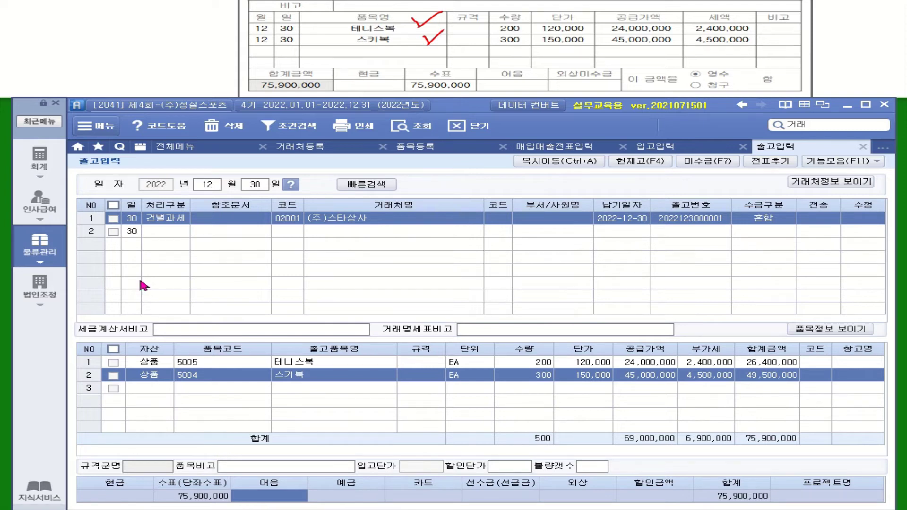
Add a voucher for the (주)스타상사 release line and transfer it to 매입매출전표입력
left_click(112, 219)
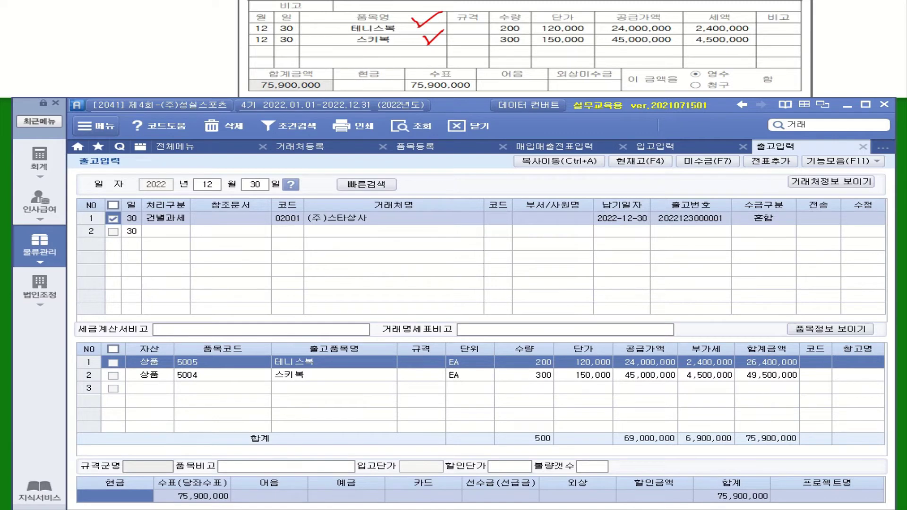
left_click(761, 163)
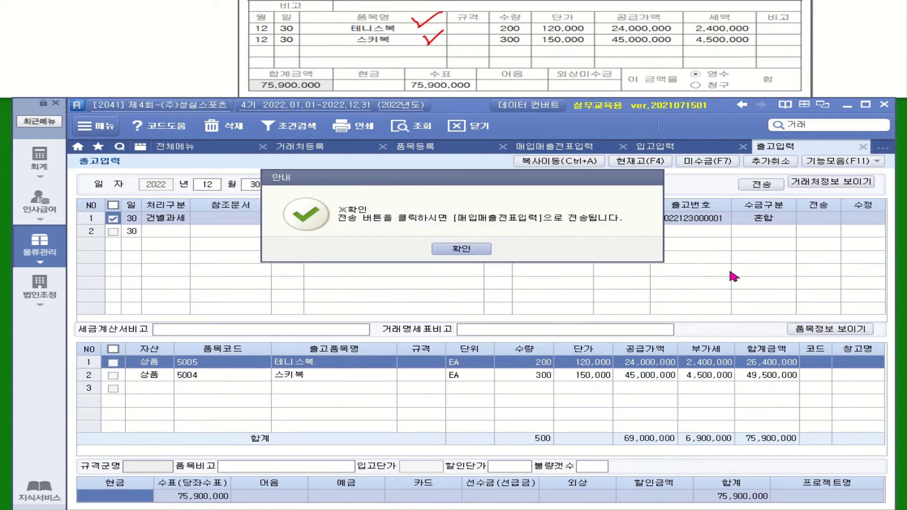
left_click(451, 251)
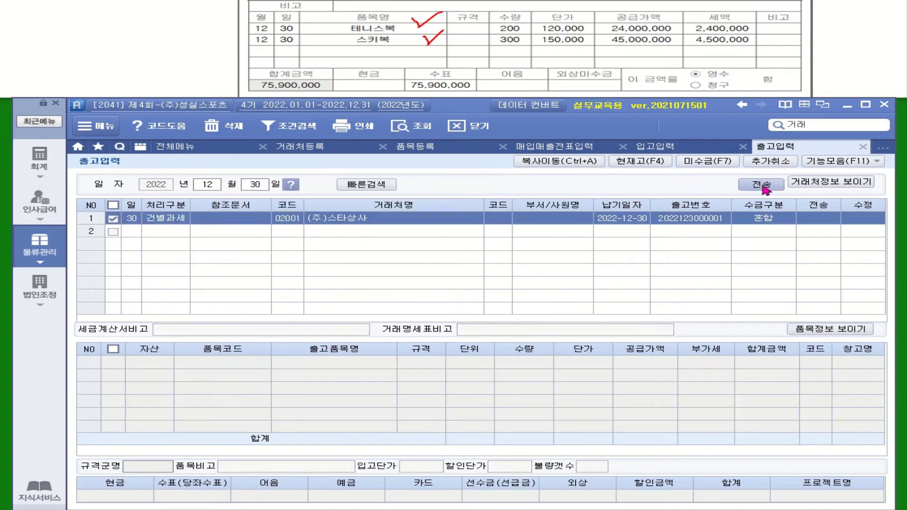
left_click(762, 185)
left_click(460, 280)
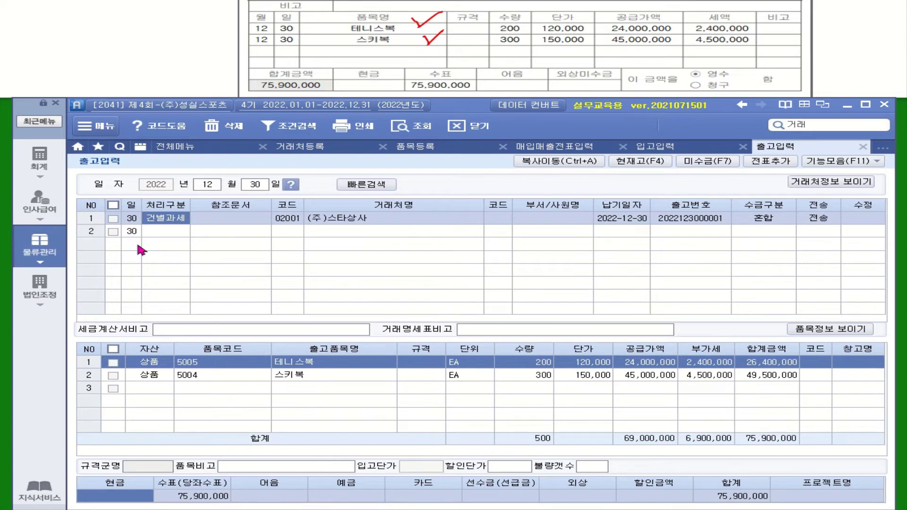
Open 매입매출전표입력 under 회계 for 12월 30일 and select the transferred 스키복외 sales voucher
left_click(47, 166)
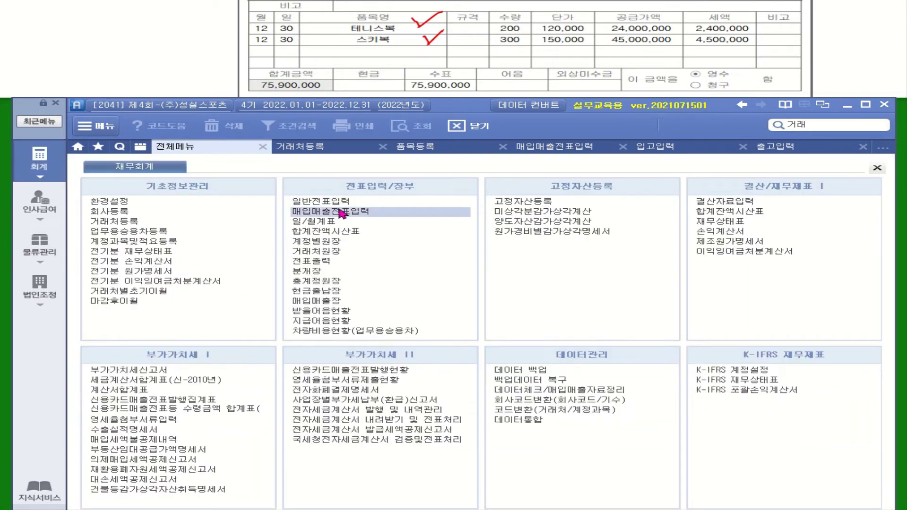
left_click(343, 213)
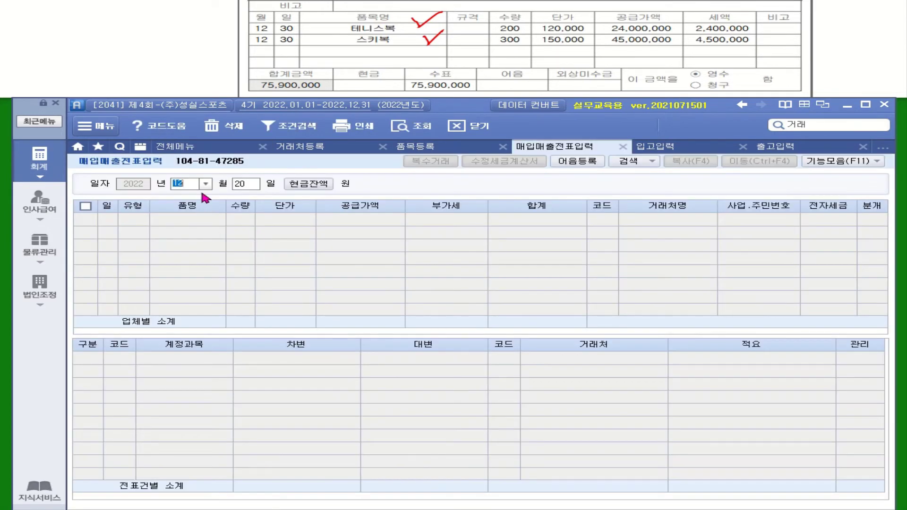
key("Return")
type("30")
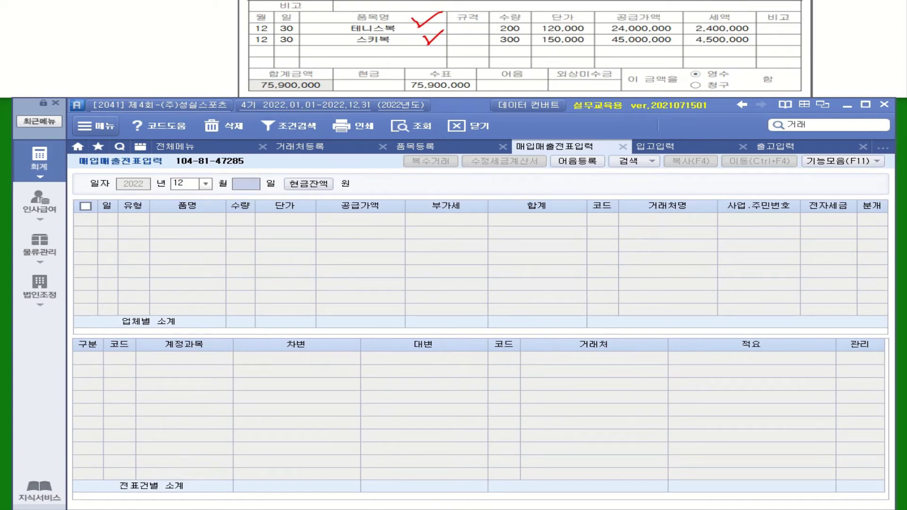
key("Return")
left_click(343, 219)
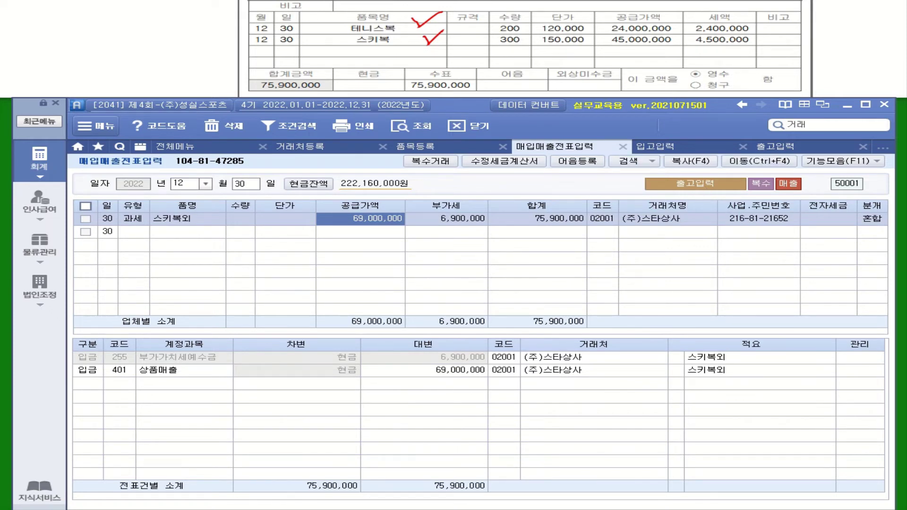
Set the 스키복외 voucher's 전자세금 field to 전자입력 and check-mark 전자세금계산서 in the 12월 30일 task
scroll(454, 51, "up", 3)
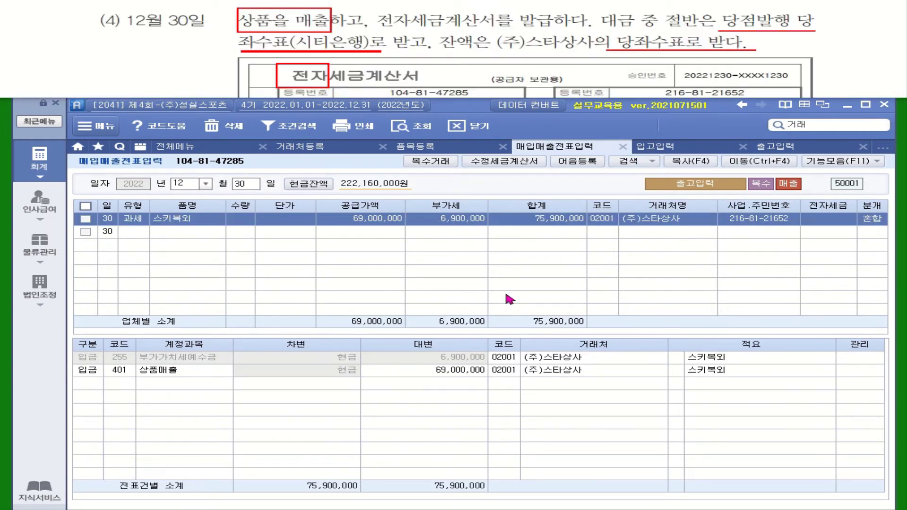
left_click(827, 222)
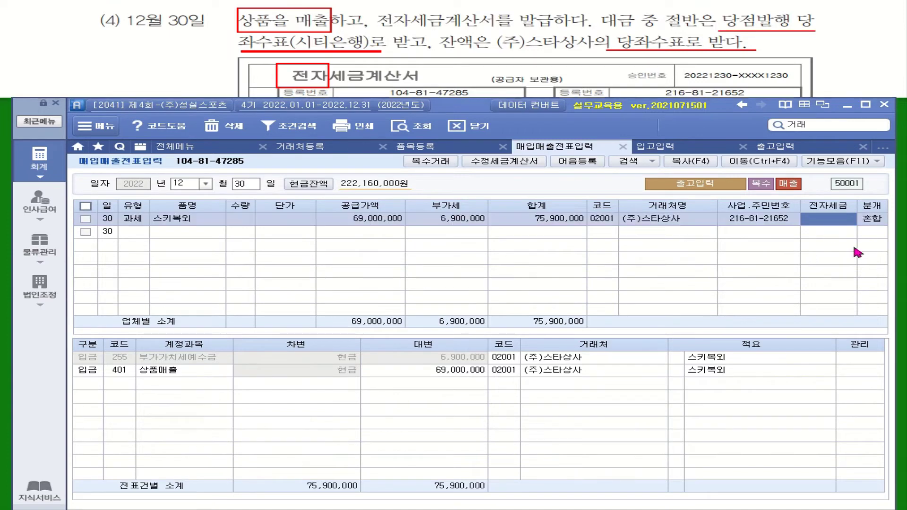
type("1")
key("Return")
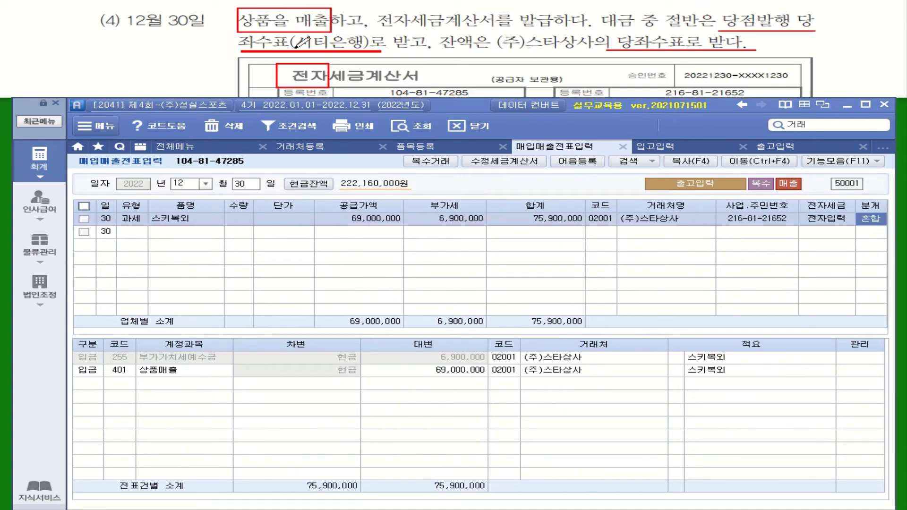
left_click_drag(250, 60, 280, 62)
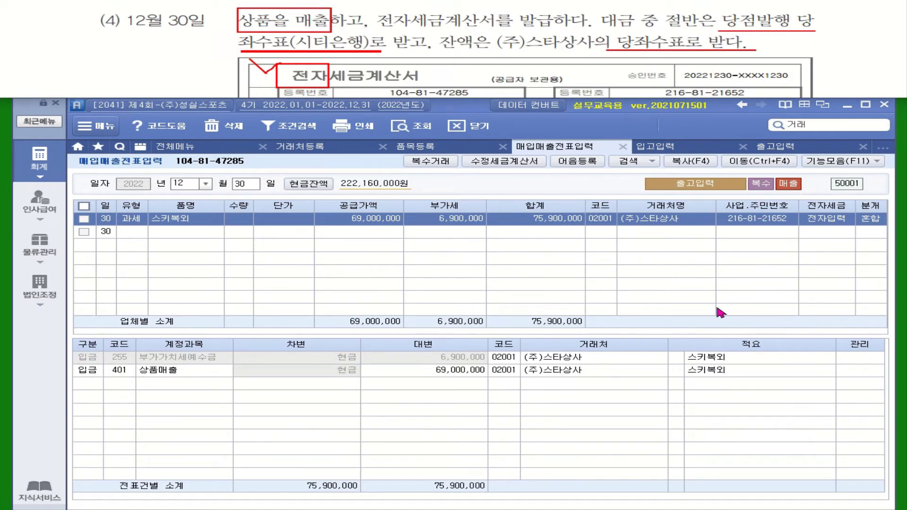
Switch the 스키복외 voucher's 분개 type to 외상 and back to 혼합 to regenerate its journal lines
left_click(871, 221)
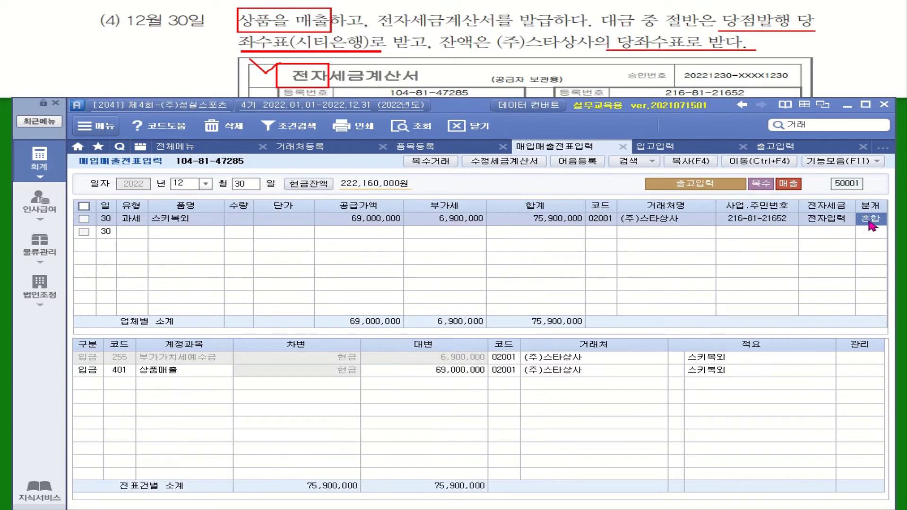
left_click(82, 381)
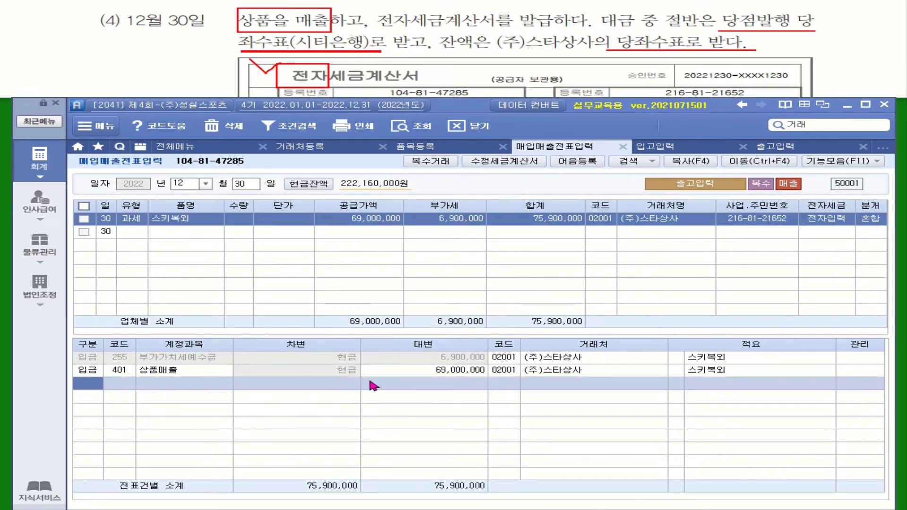
left_click(880, 222)
type("2")
key("Return")
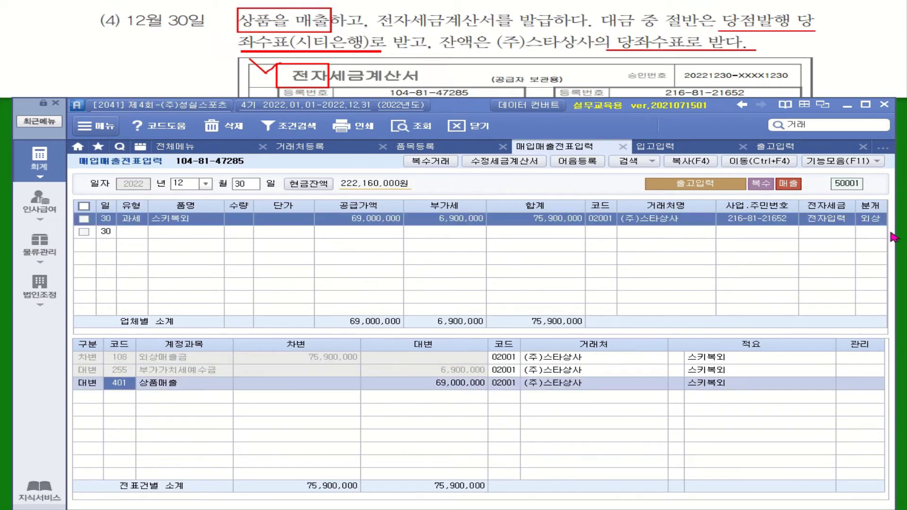
key("3")
key("Return")
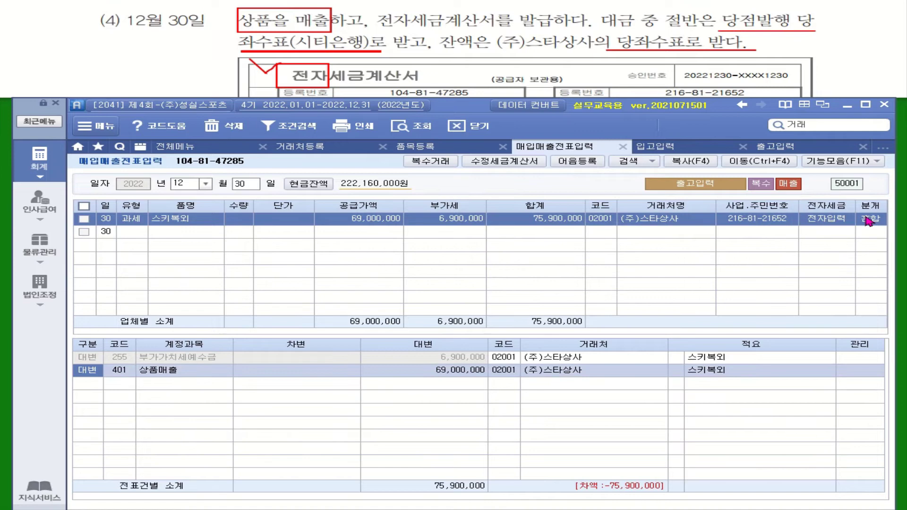
Start a 차변 line with account 101 현금 below the 상품매출 line of the voucher
left_click(110, 388)
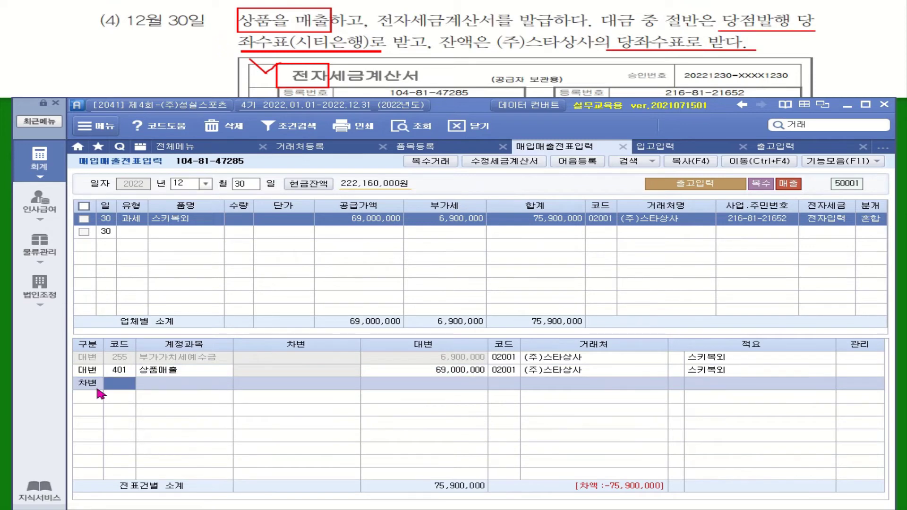
type("101")
key("Return")
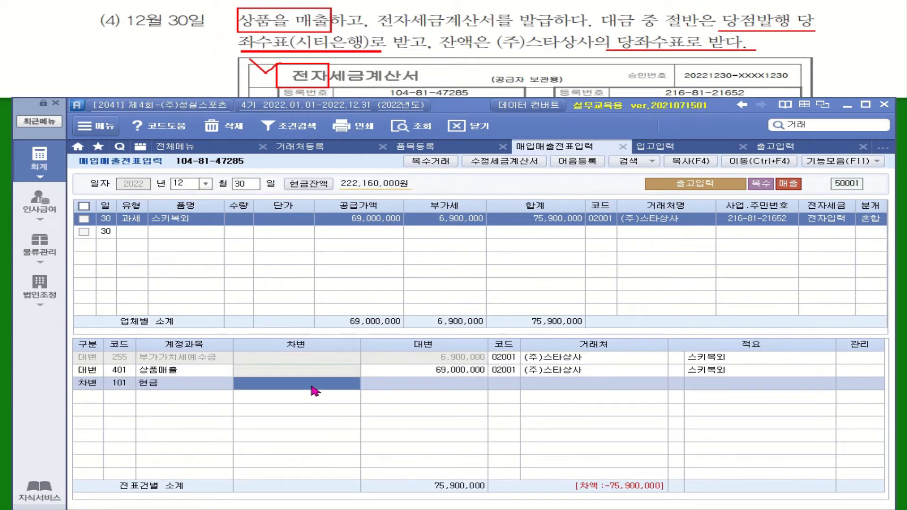
Calculate half of the voucher total in the 계산기 as 75,900,000 divided by 2, and keep the calculator clear of the journal lines
left_click(391, 237)
right_click(391, 235)
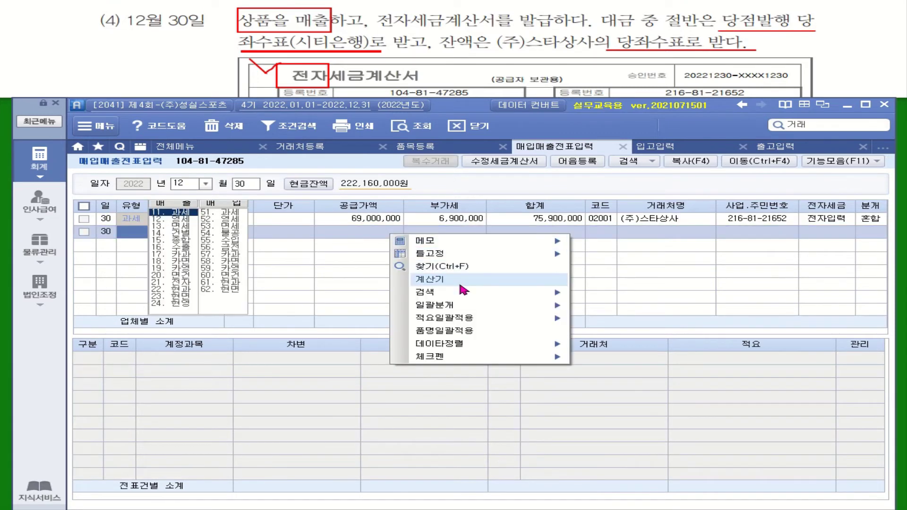
left_click(456, 285)
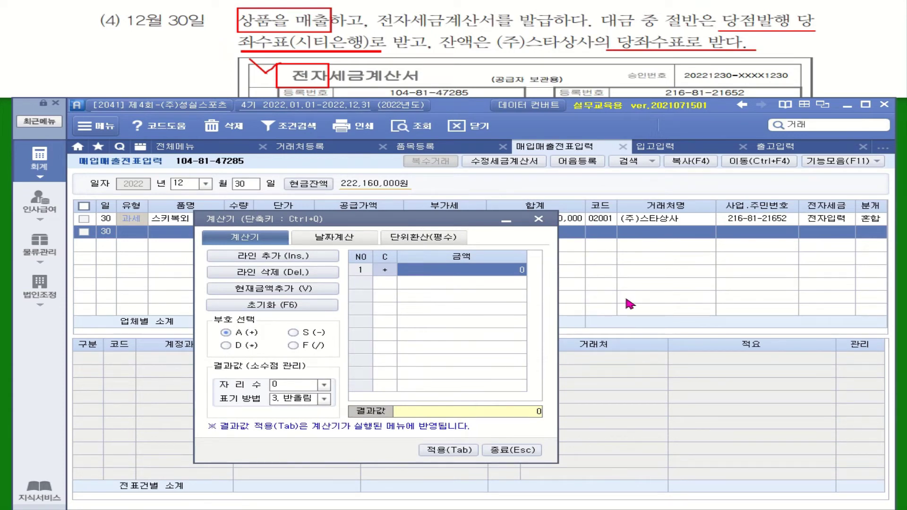
type("75,900,000")
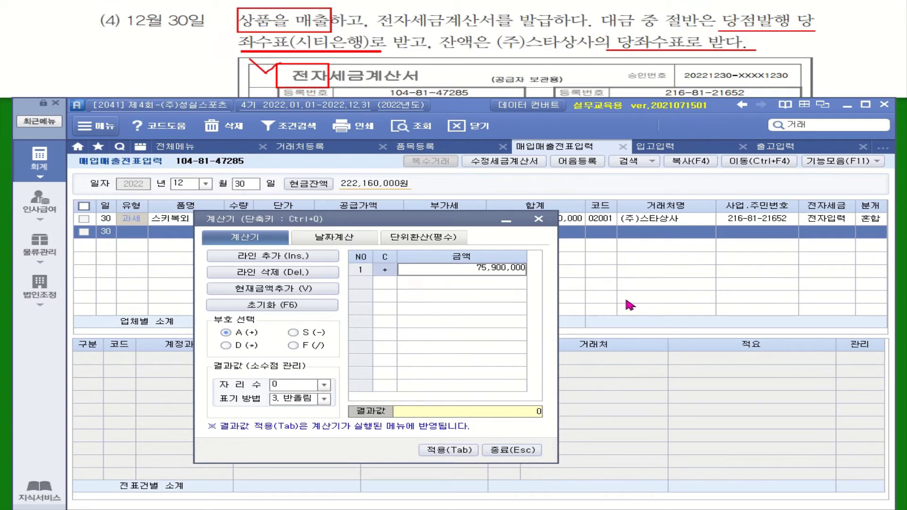
key("Return")
left_click(317, 346)
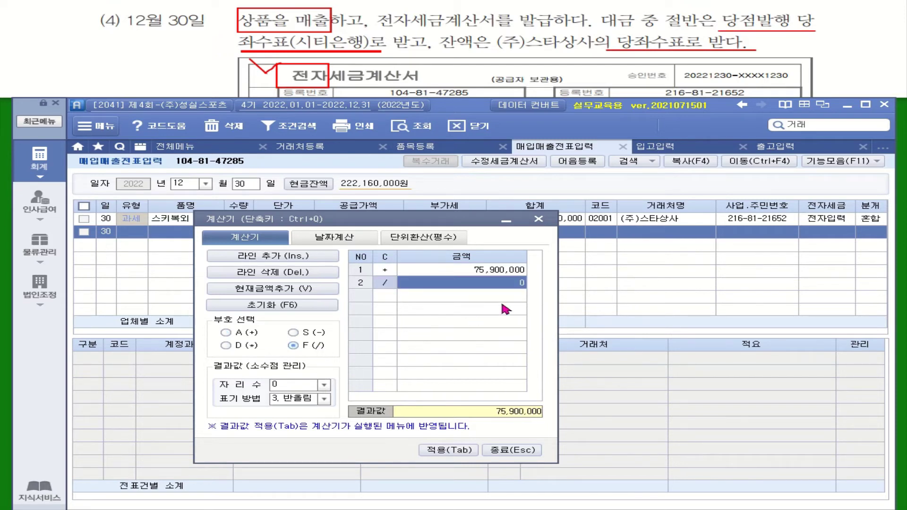
type("2")
key("Return")
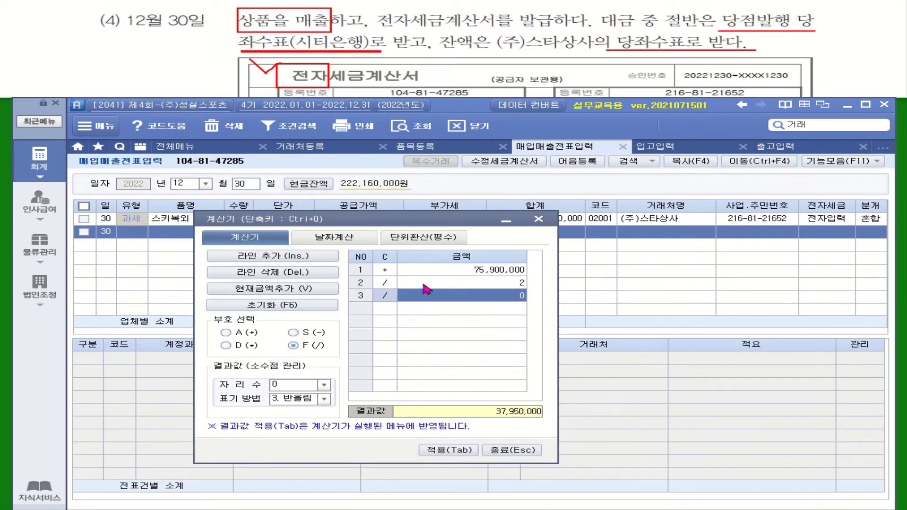
left_click_drag(410, 225, 594, 81)
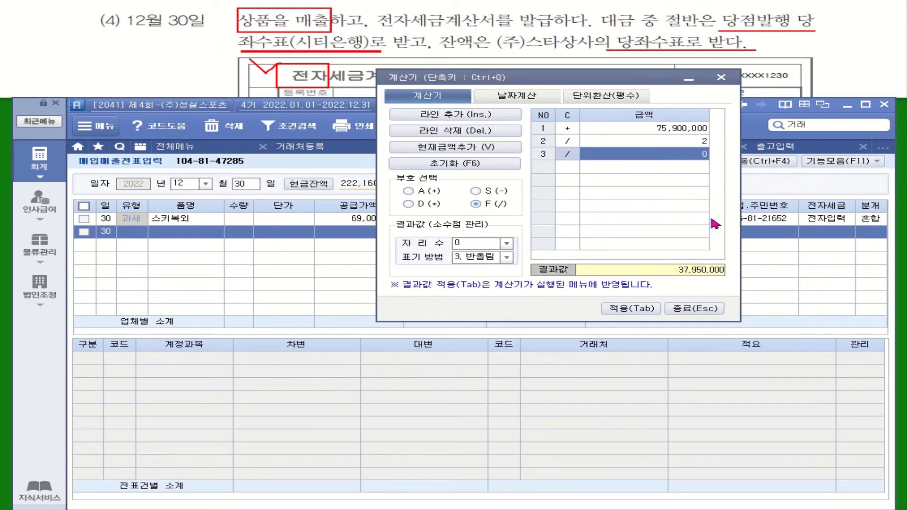
Add a 차변 line to the 스키복외 voucher with account 101 현금 and amount 37,950,000
left_click(871, 219)
left_click(90, 384)
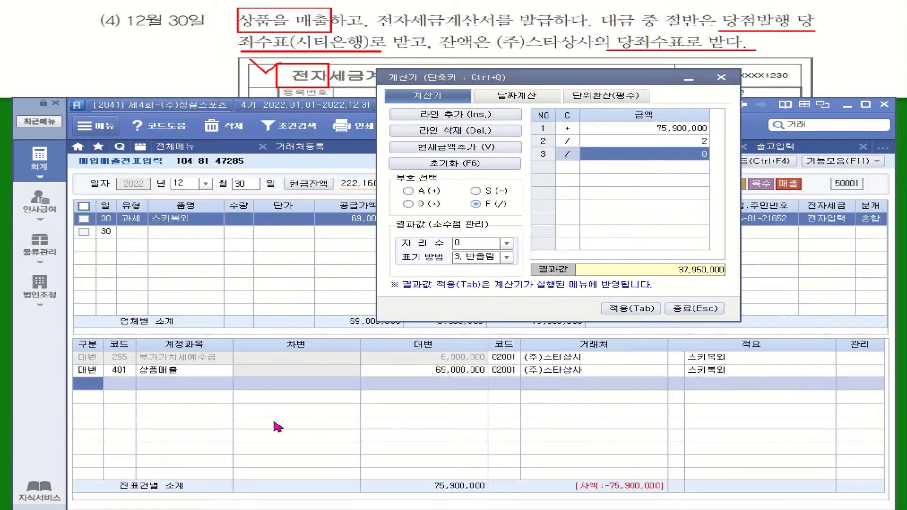
type("3")
key("Return")
type("101")
key("Return")
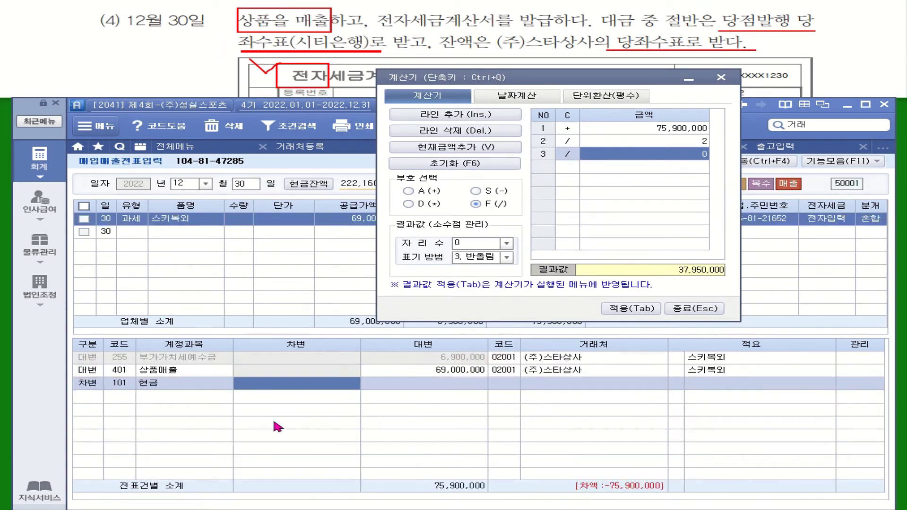
type("37950000")
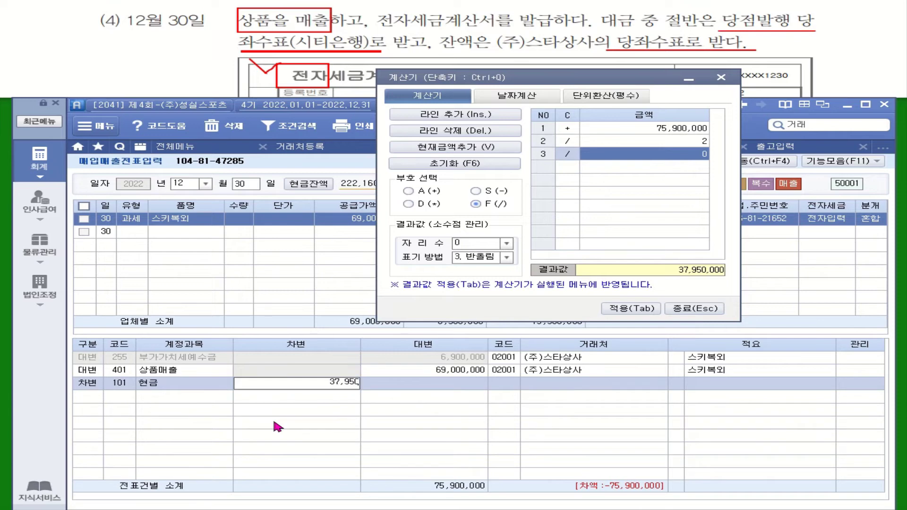
key("Return")
Add a second 차변 line with account 102 당좌예금 and amount 37,950,000 below the 현금 line
type("3")
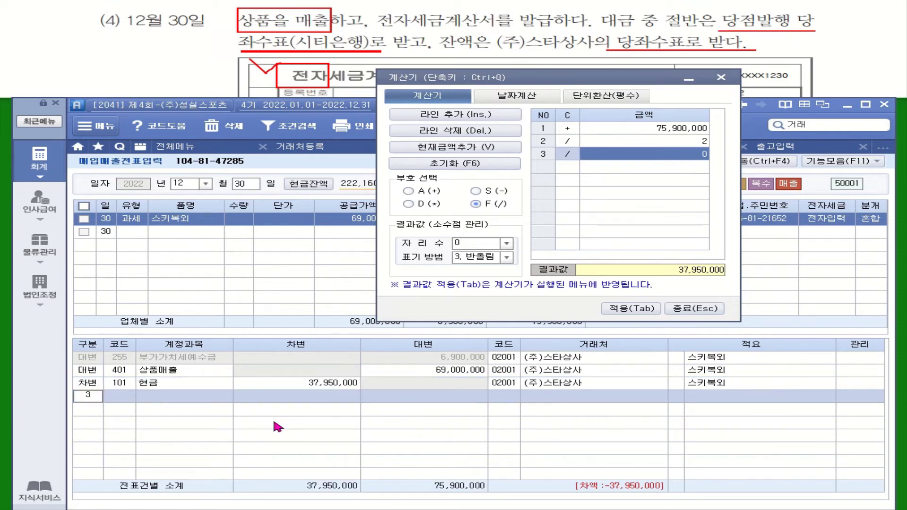
key("Return")
type("당ㅈ")
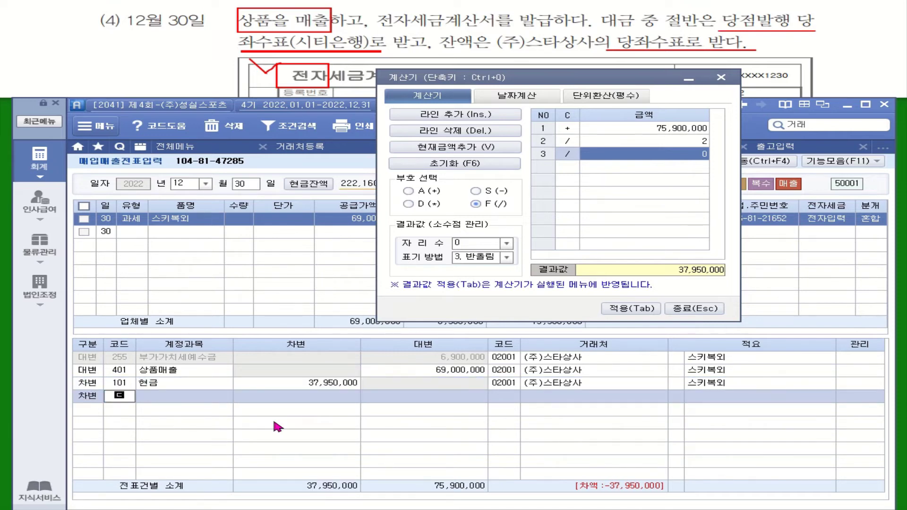
type("좌")
key("Return")
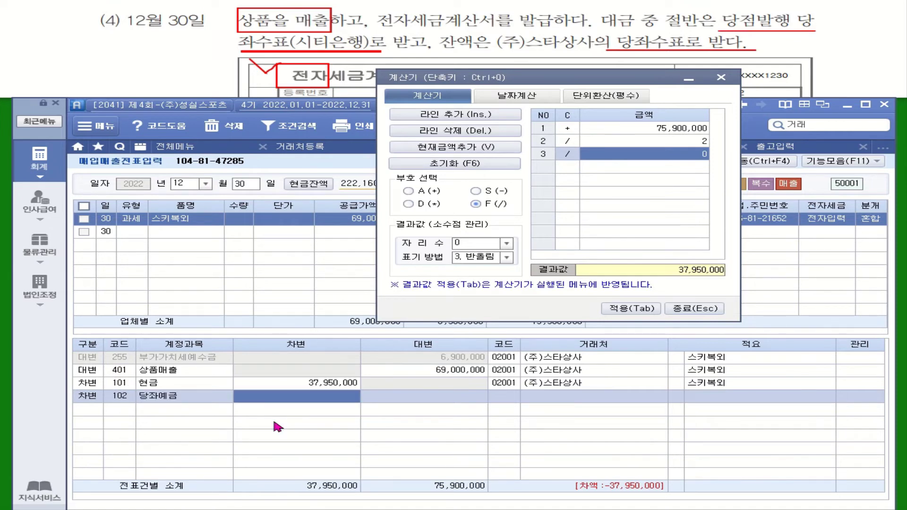
type("37950000")
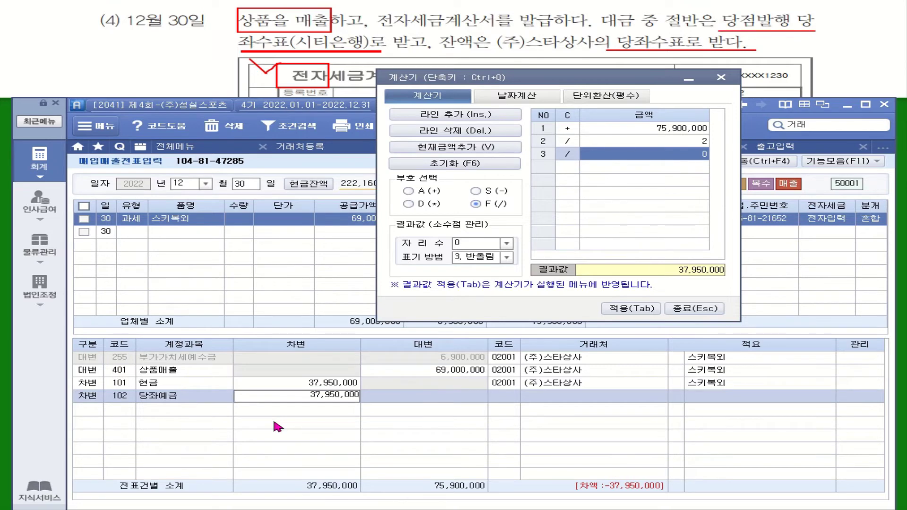
key("Return")
Set the 당좌예금 line's 거래처 to 시티은행(당좌) and close the calculator
left_click(285, 218)
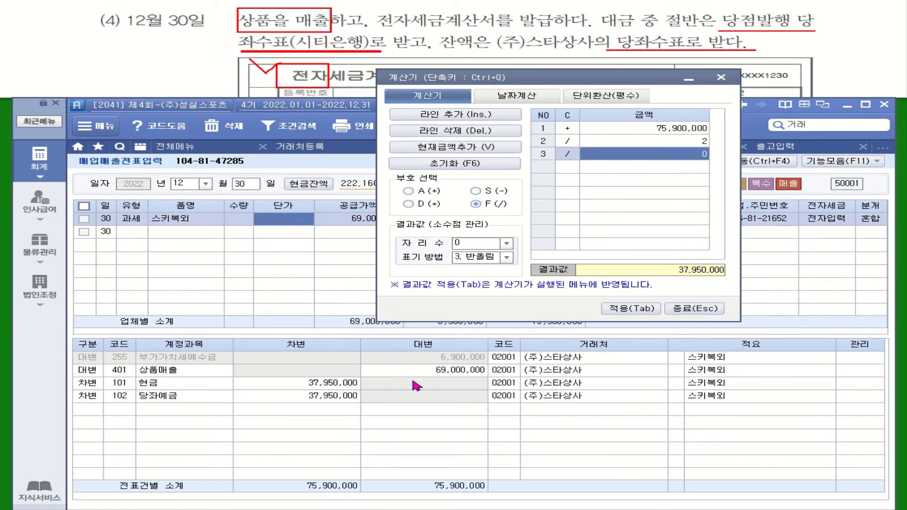
left_click(515, 396)
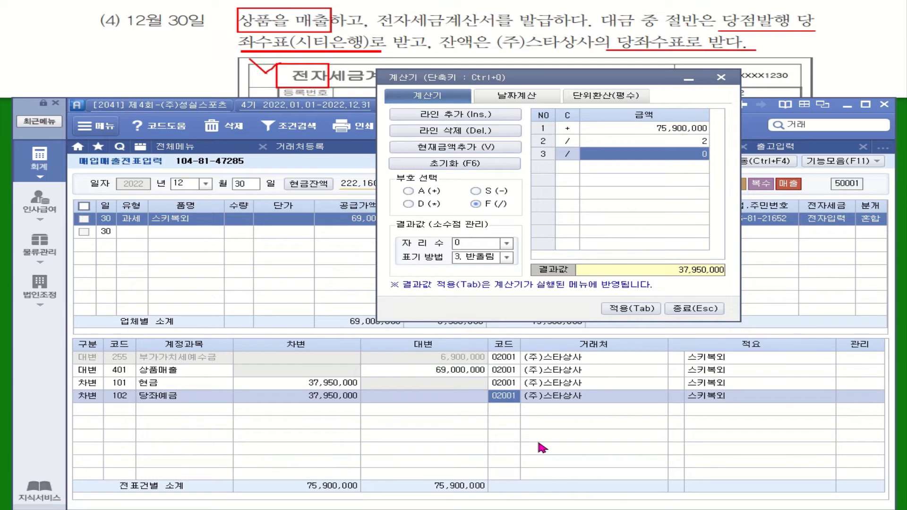
type("시티")
key("Return")
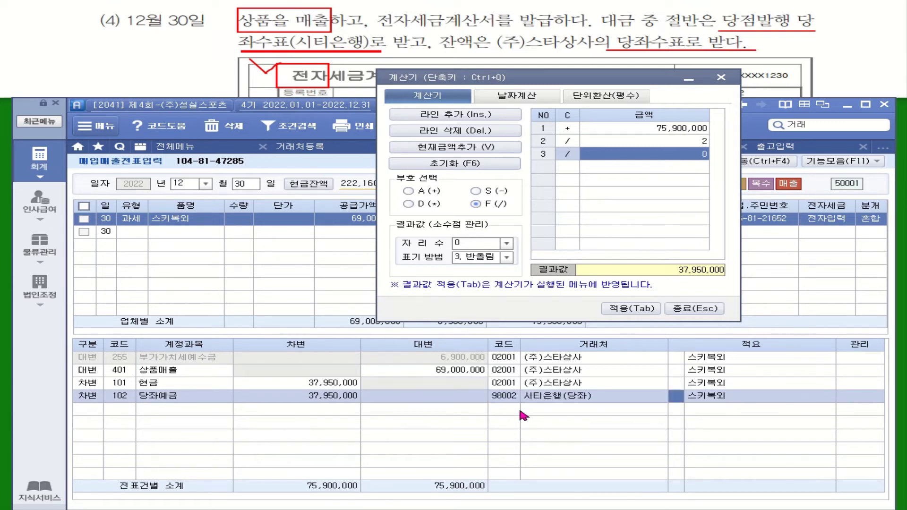
key("Return")
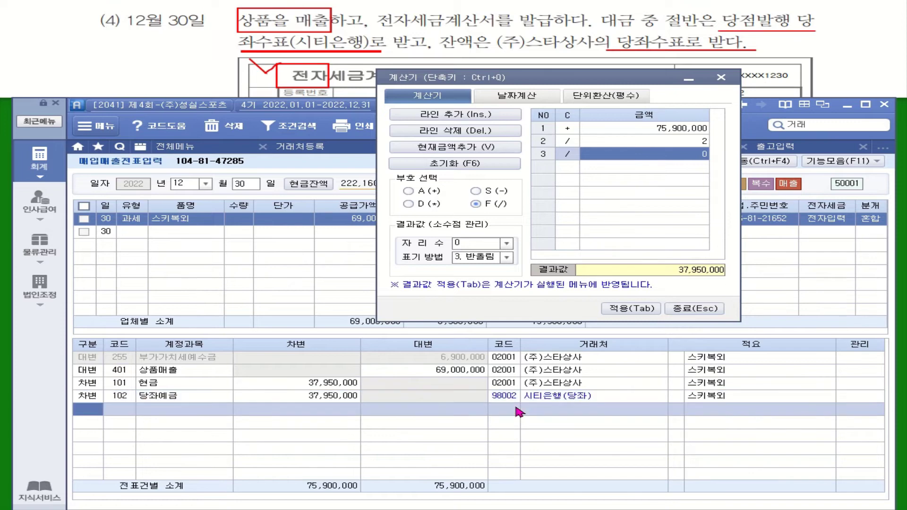
left_click(702, 310)
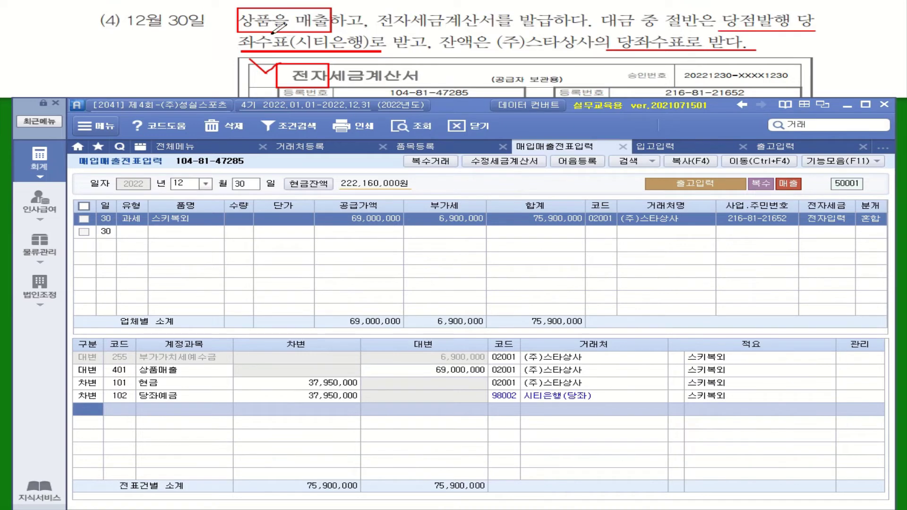
Underline 일반전표에 입력 and box 거래처 코드를 입력, 한 개의 전표번호로 입력, 파산 and 대손처리 in the task 3 text
left_click(224, 38)
mouse_move(234, 51)
left_mouse_down()
mouse_move(265, 40)
mouse_move(295, 54)
mouse_move(321, 33)
mouse_move(372, 36)
mouse_move(369, 47)
left_mouse_up()
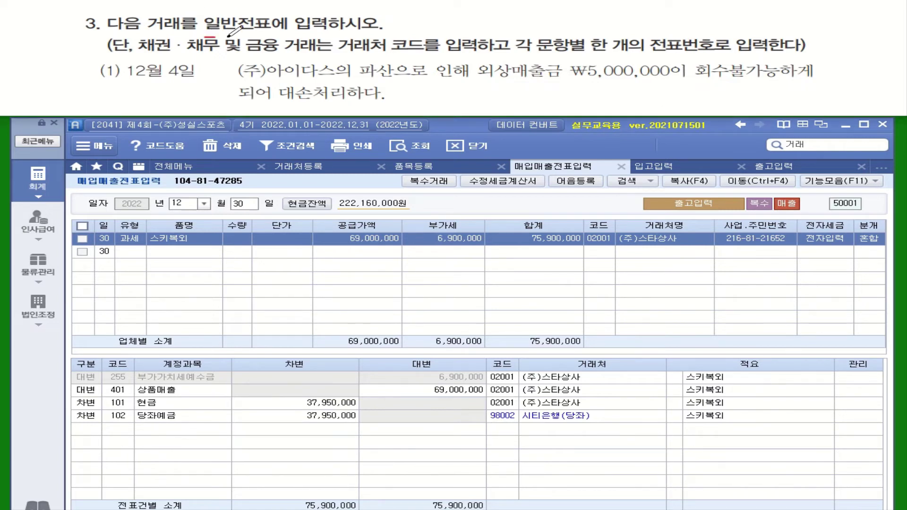
left_click_drag(206, 33, 327, 33)
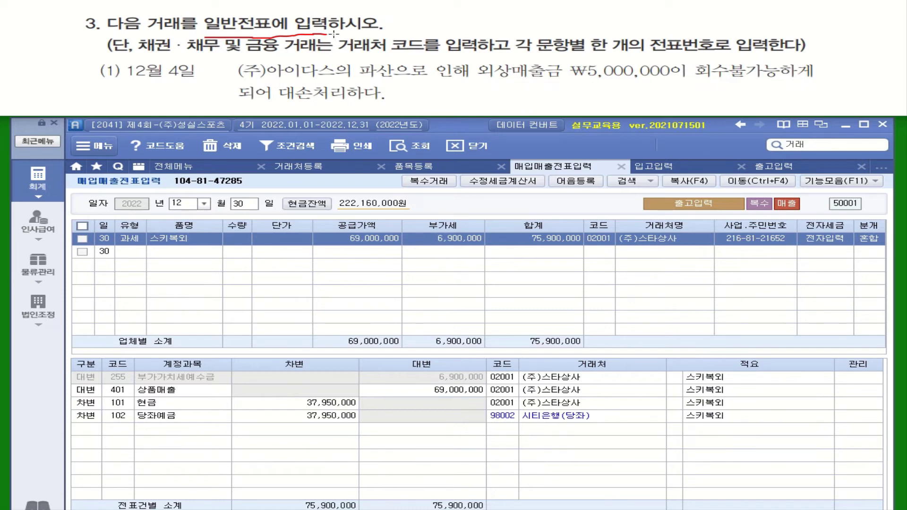
left_click_drag(335, 47, 480, 53)
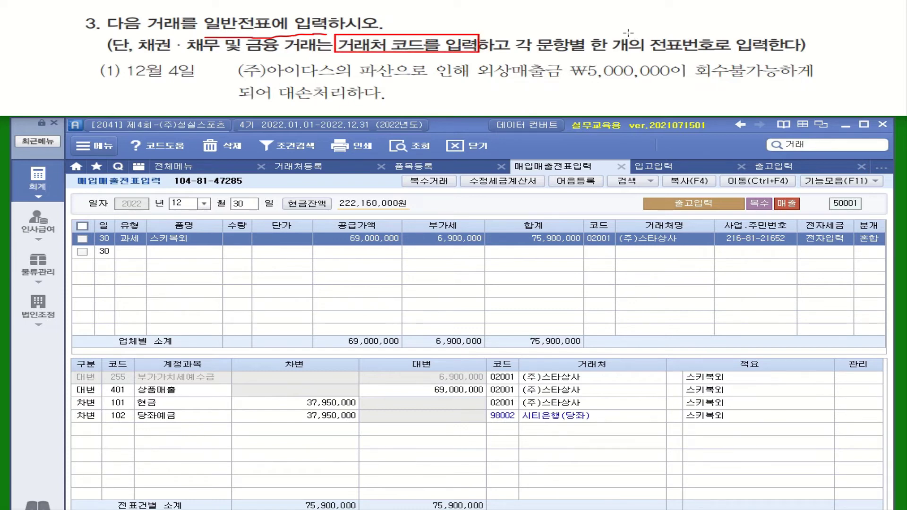
left_click_drag(588, 32, 770, 55)
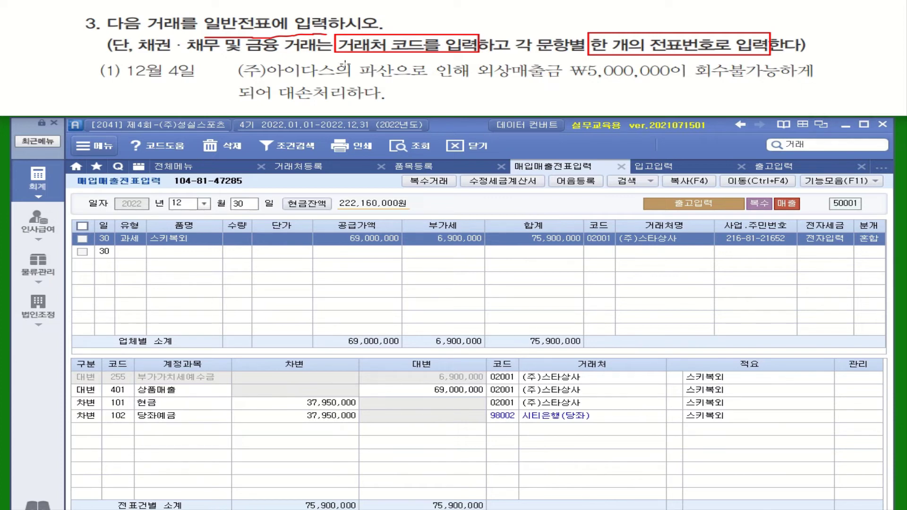
left_click_drag(356, 60, 400, 79)
left_click_drag(270, 80, 347, 104)
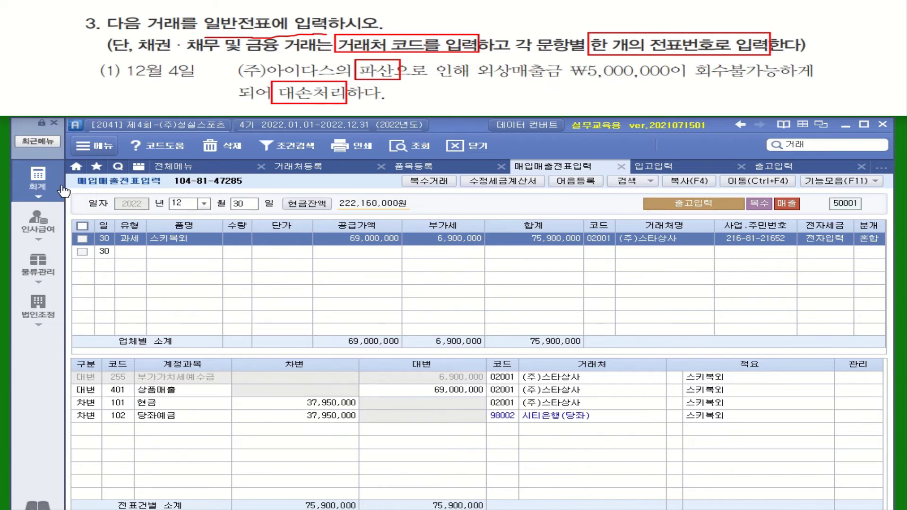
Open 일반전표입력 under 회계 and set its date to 12월 04일
left_click(47, 189)
left_click(330, 222)
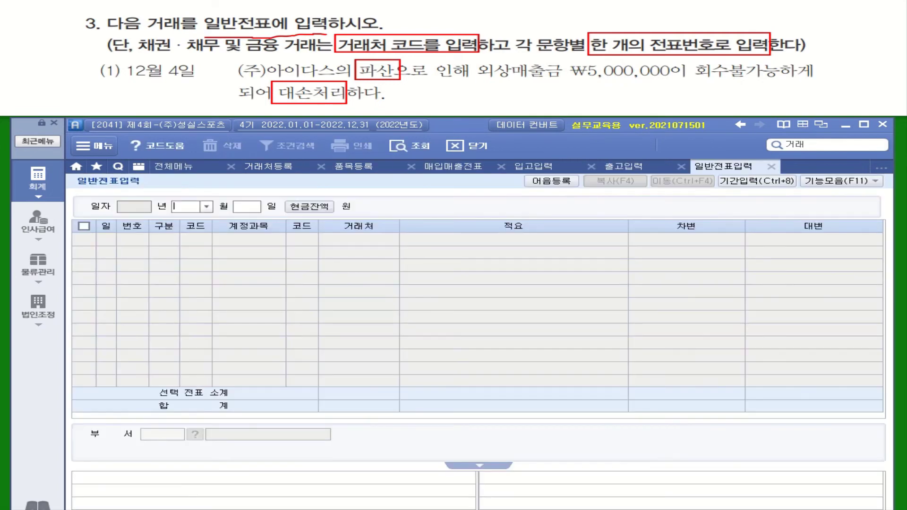
left_click(207, 207)
left_click(180, 314)
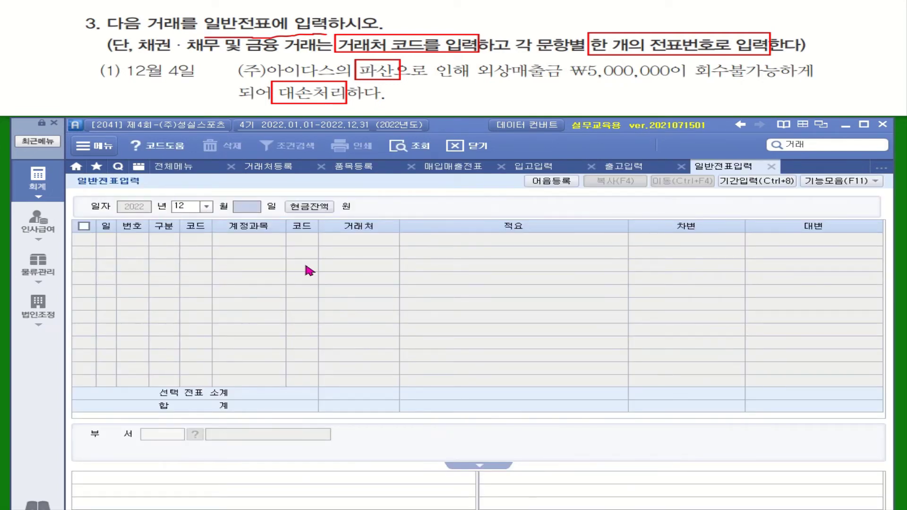
type("04")
key("Return")
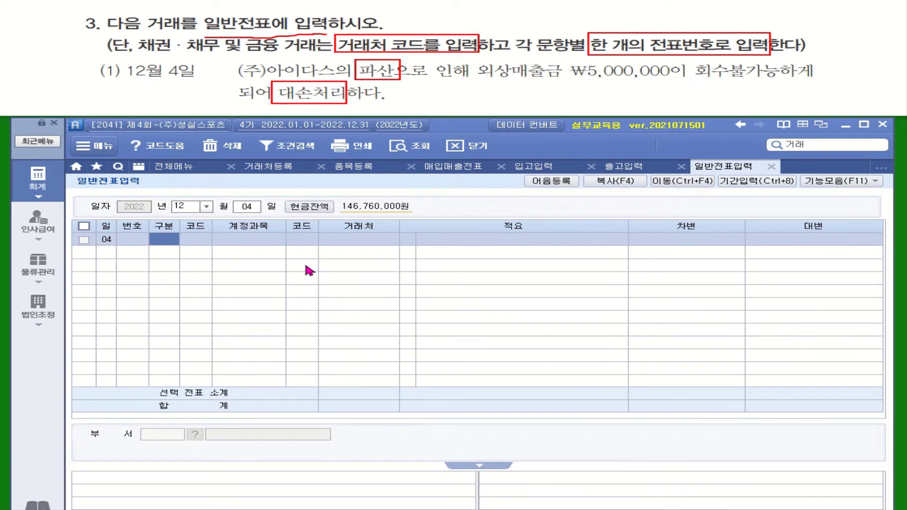
Start a 대변 line on 12월 04일 with account 108 외상매출금 and 거래처 (주)아이다스
type("4")
key("Return")
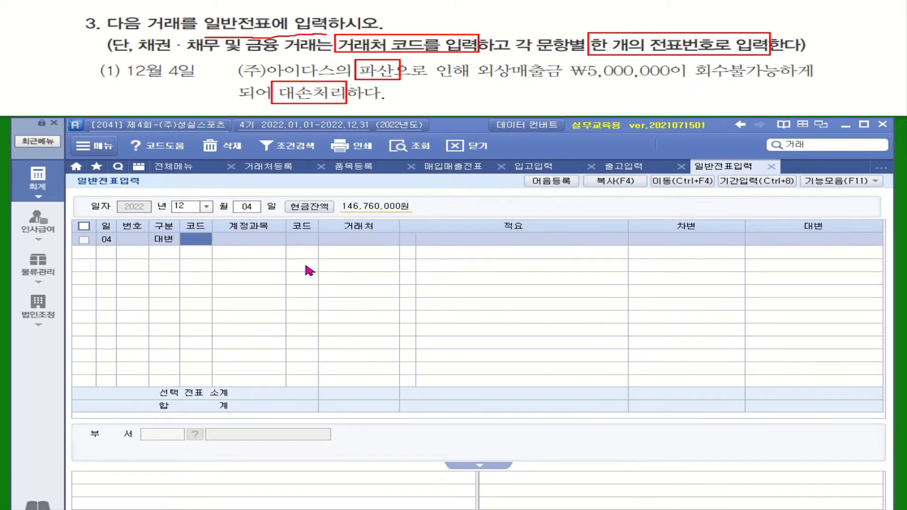
type("외상")
key("Return")
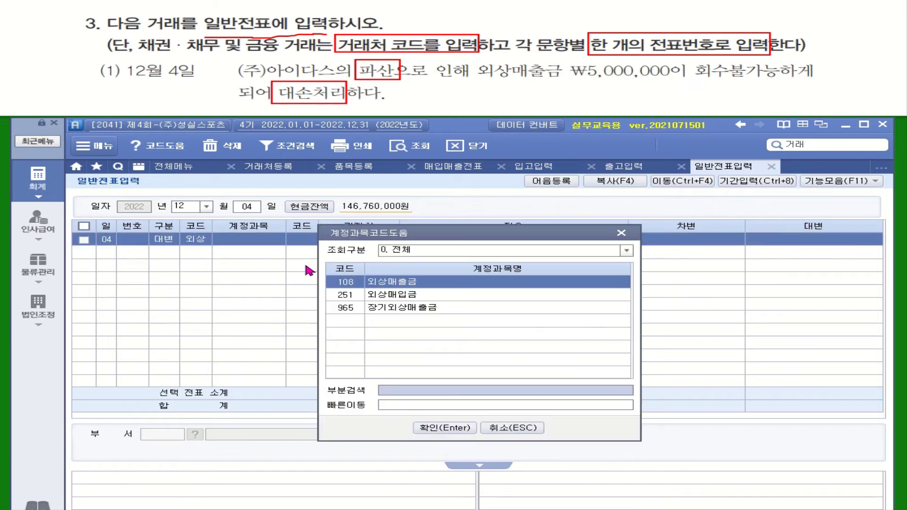
key("Return")
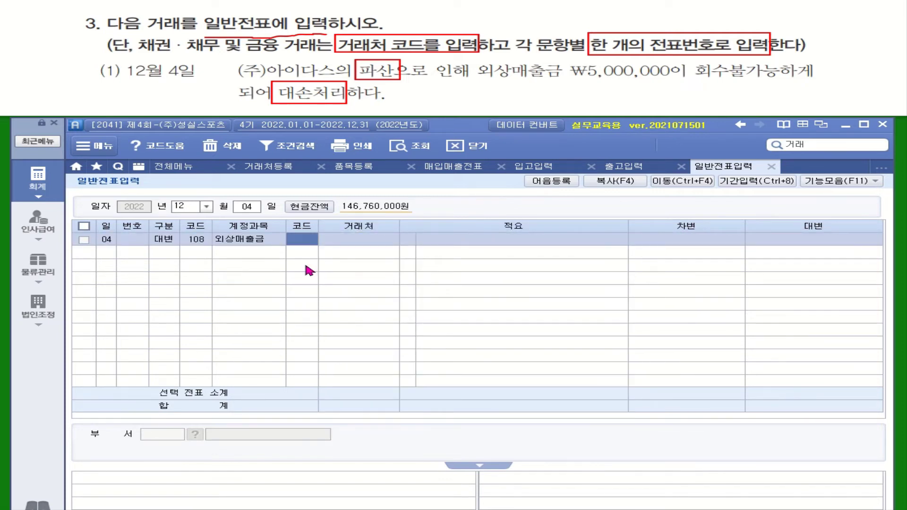
type("아디")
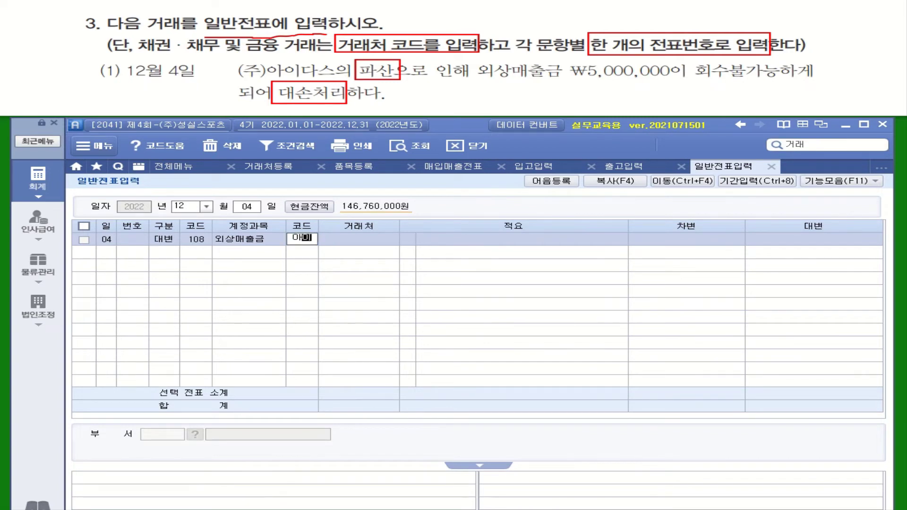
key("Return")
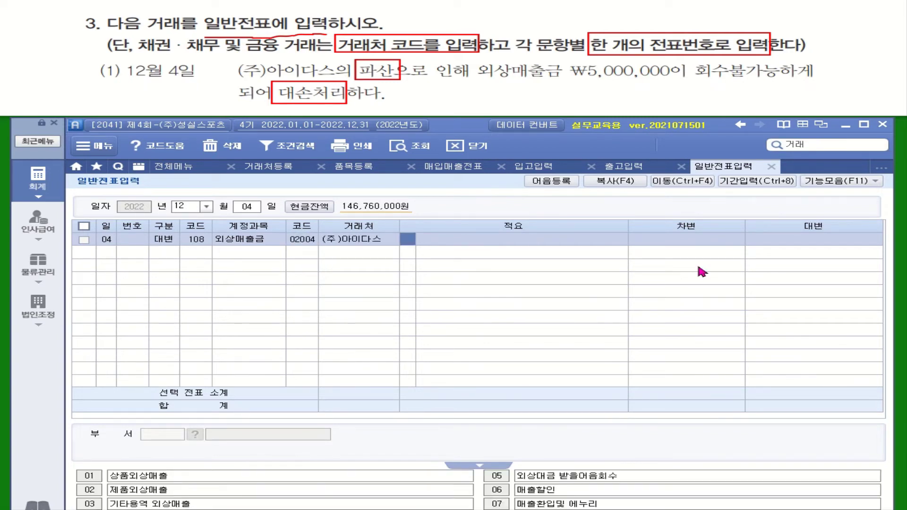
Enter 5,000,000 as the 대변 amount of the 외상매출금 line, leaving its 적요 blank
left_click(709, 241)
key("Return")
key("Return")
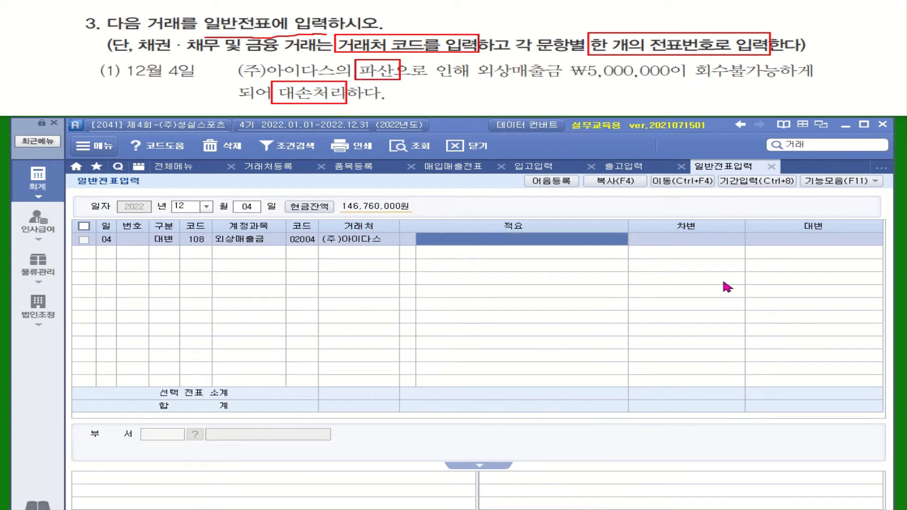
type("5000000")
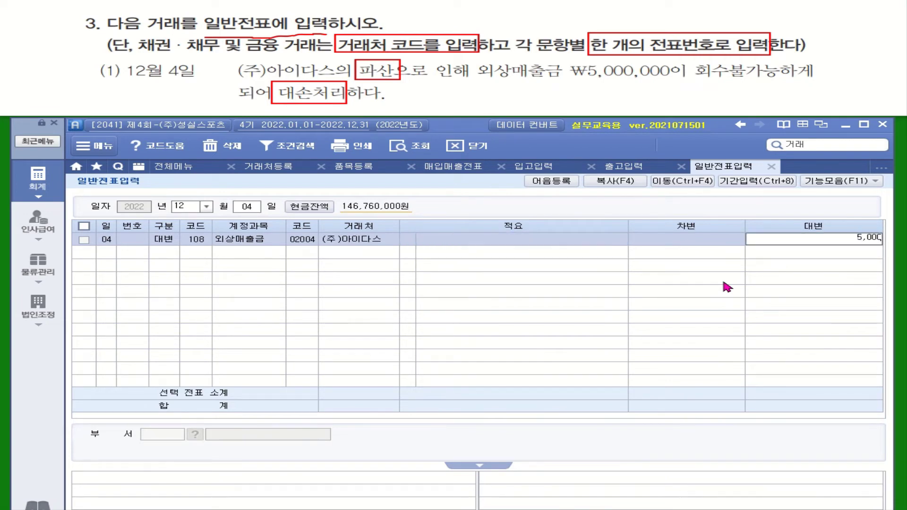
key("Return")
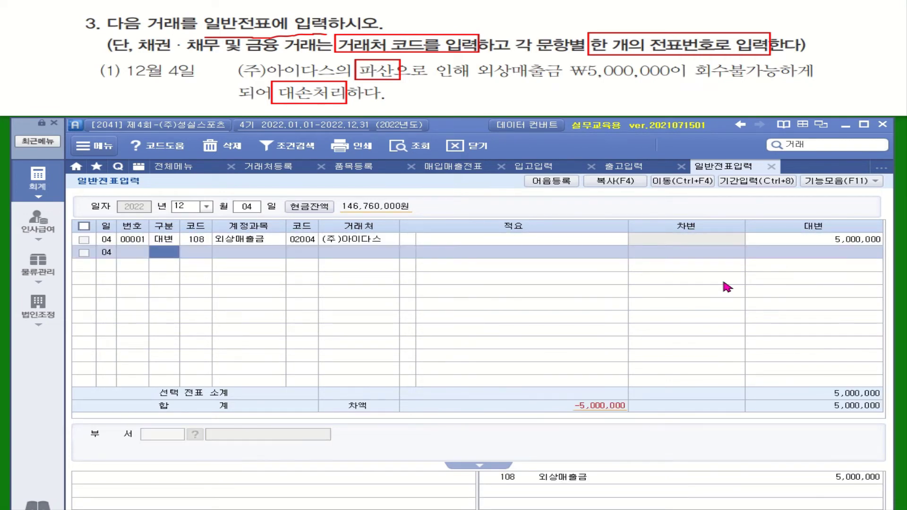
Start a 차변 line on the 12월 04일 voucher, and open 합계잔액시산표 for the period to 12월 04일
type("3")
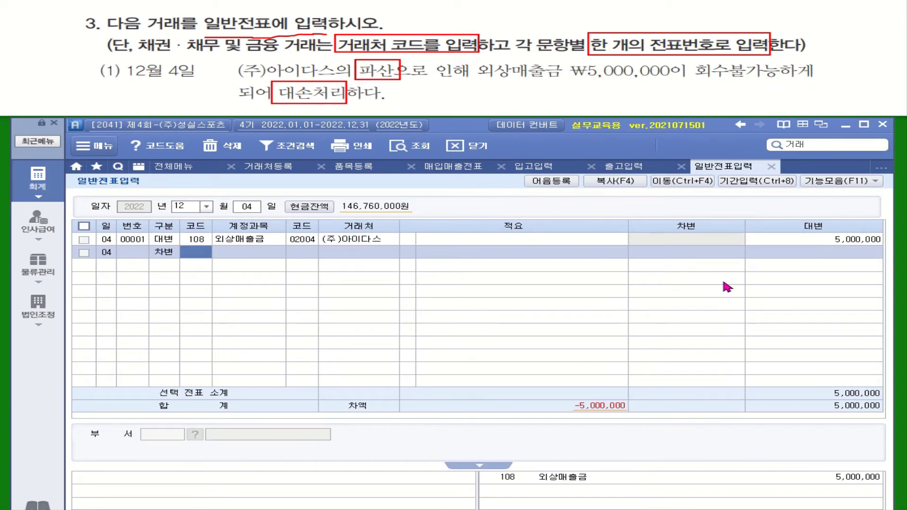
left_click(172, 168)
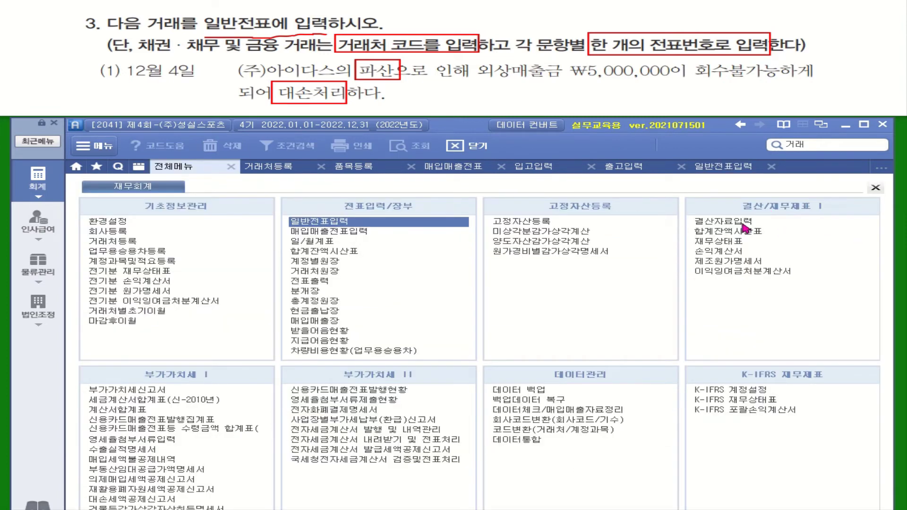
left_click(732, 232)
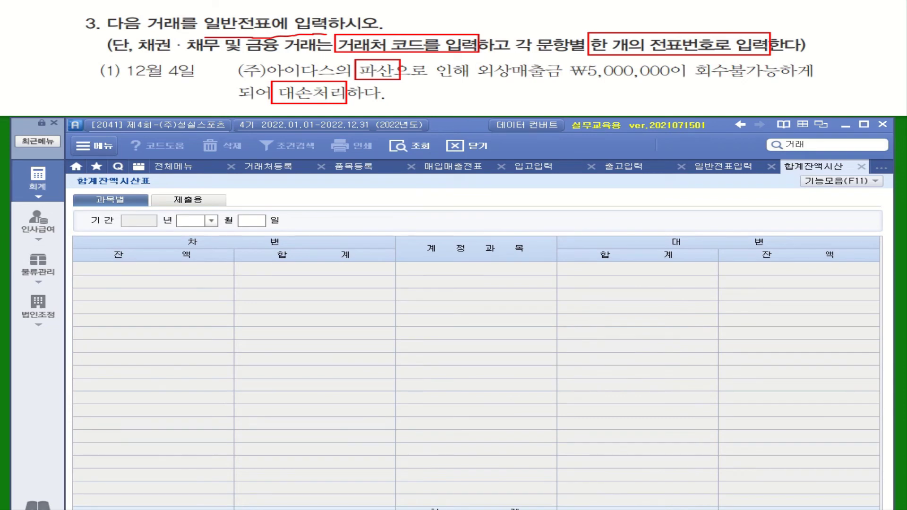
left_click(211, 221)
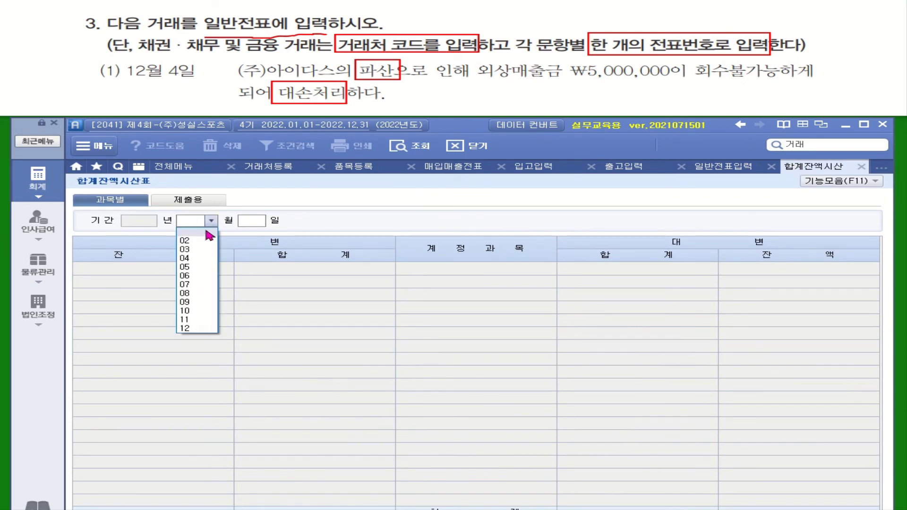
left_click(195, 329)
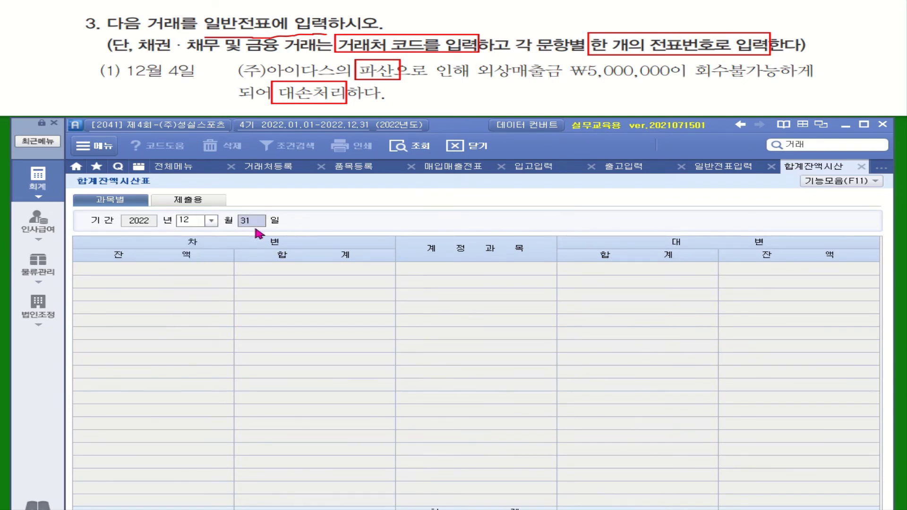
type("4")
key("Return")
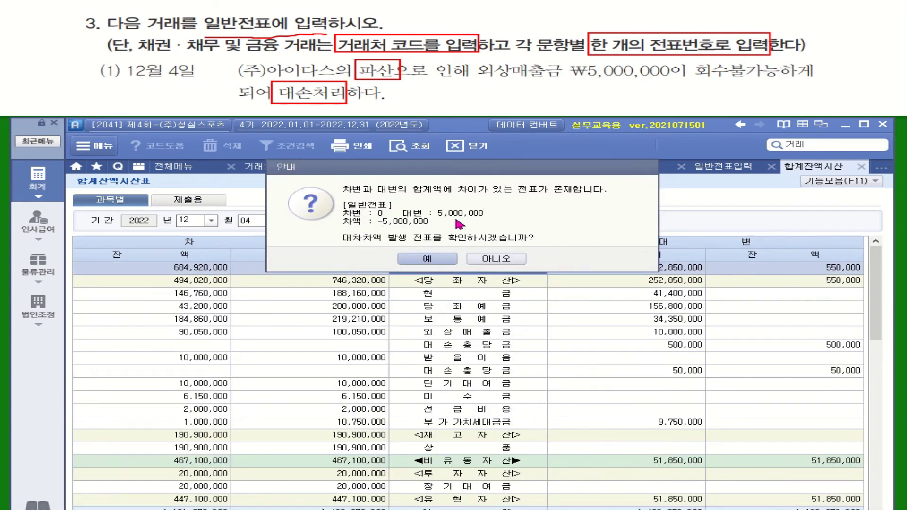
Decline the unbalanced voucher check, and examine the 대손충당금 balance under 외상매출금 with account codes displayed
left_click(502, 259)
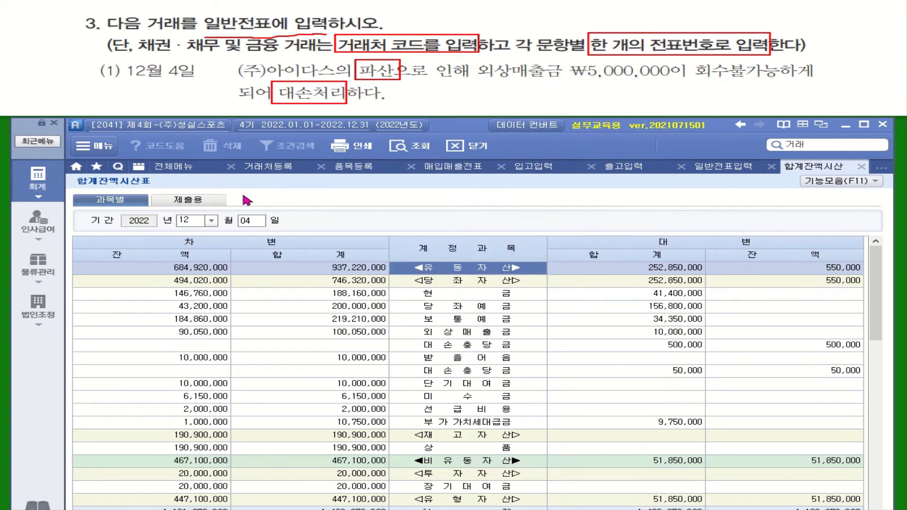
left_click(471, 333)
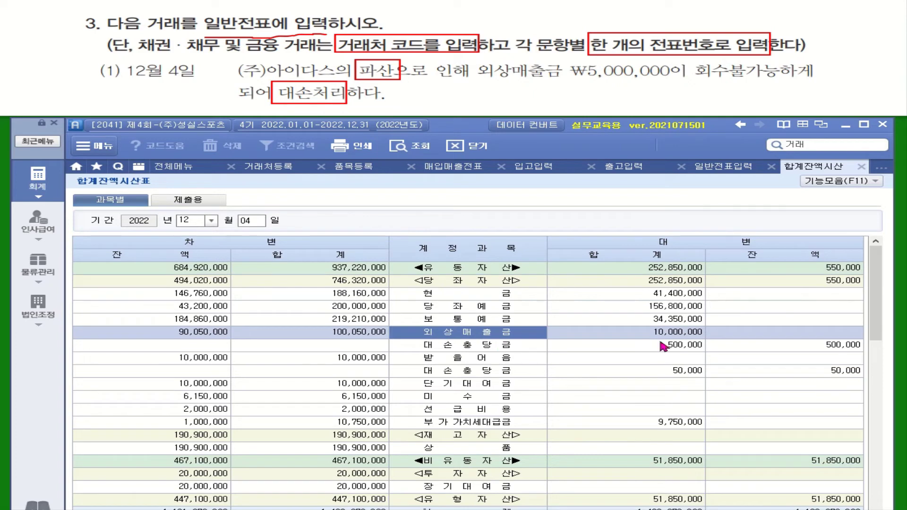
left_click(859, 348)
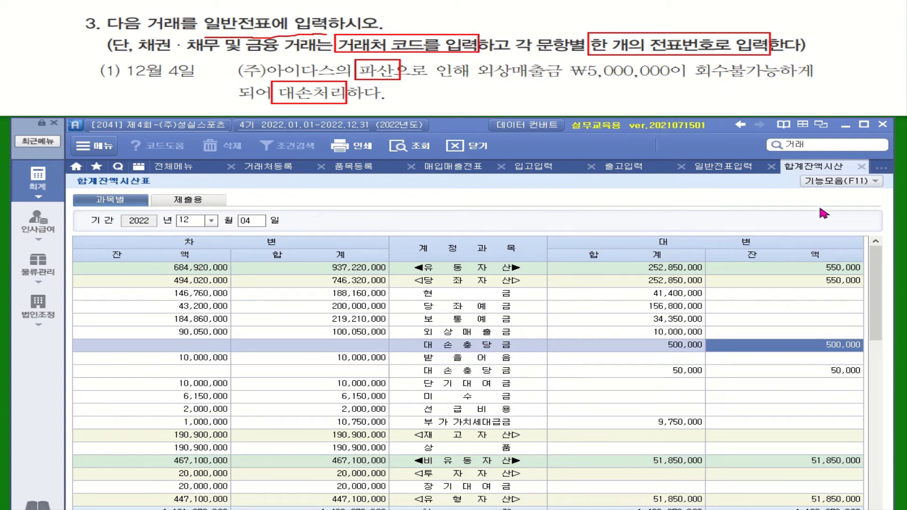
left_click(836, 182)
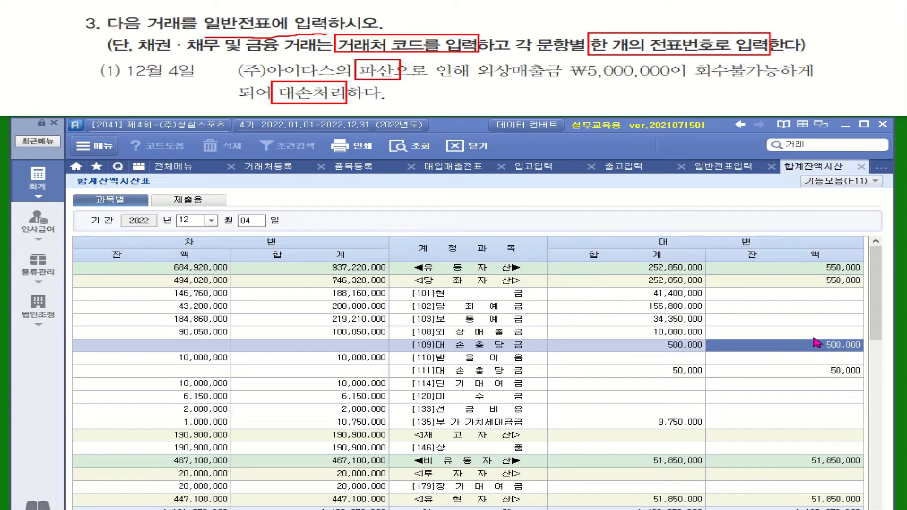
Return to 일반전표입력 and complete the 차변 line with account 109 대손충당금 and amount 500,000, leaving its 적요 blank
left_click(712, 175)
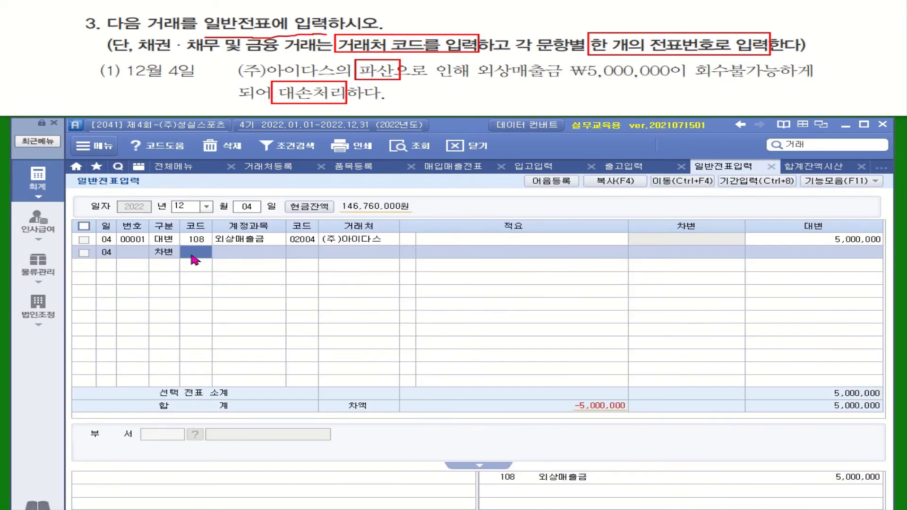
type("대손")
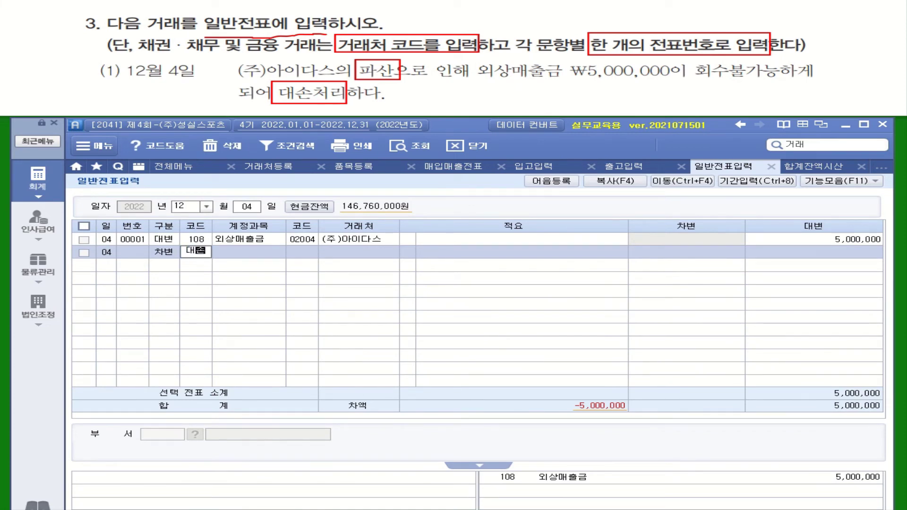
key("Return")
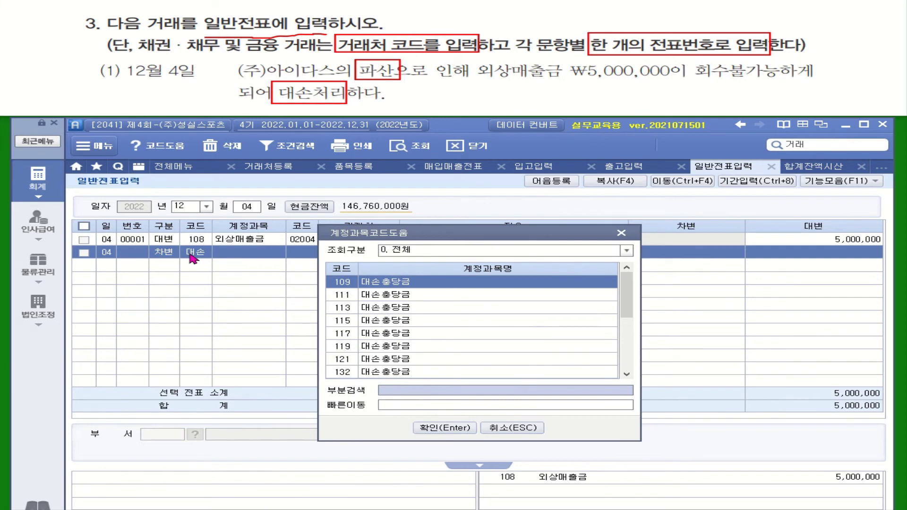
double_click(390, 285)
key("Return")
key("Return")
key("Return")
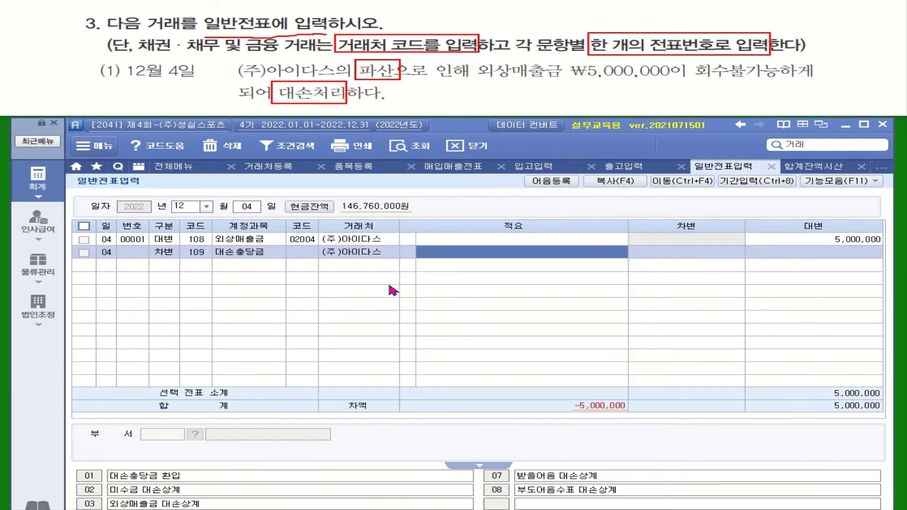
type("5000000")
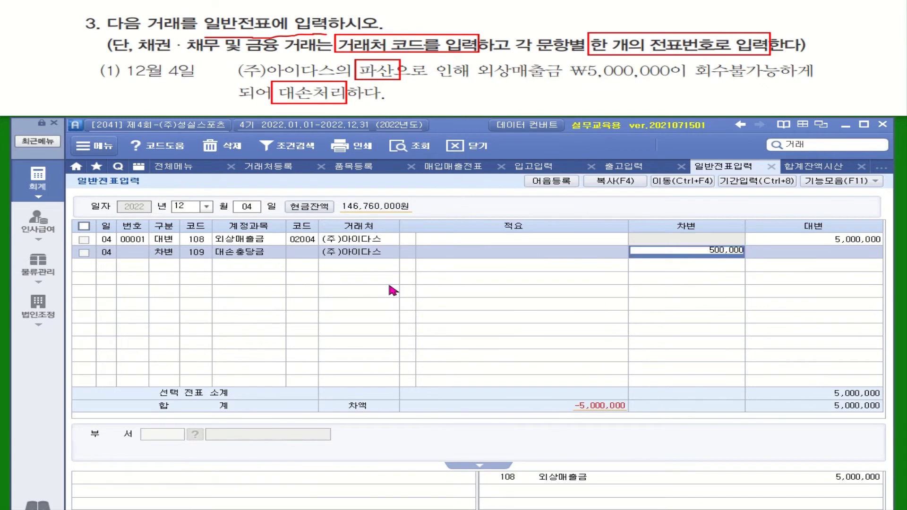
key("Return")
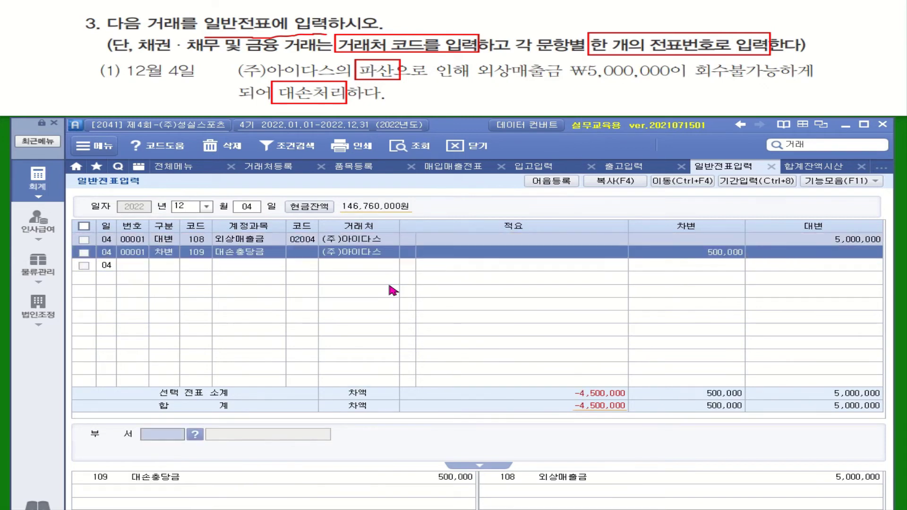
Start another 차변 line on 12월 04일 with account 835 대손상각비
key("Return")
type("3")
key("Return")
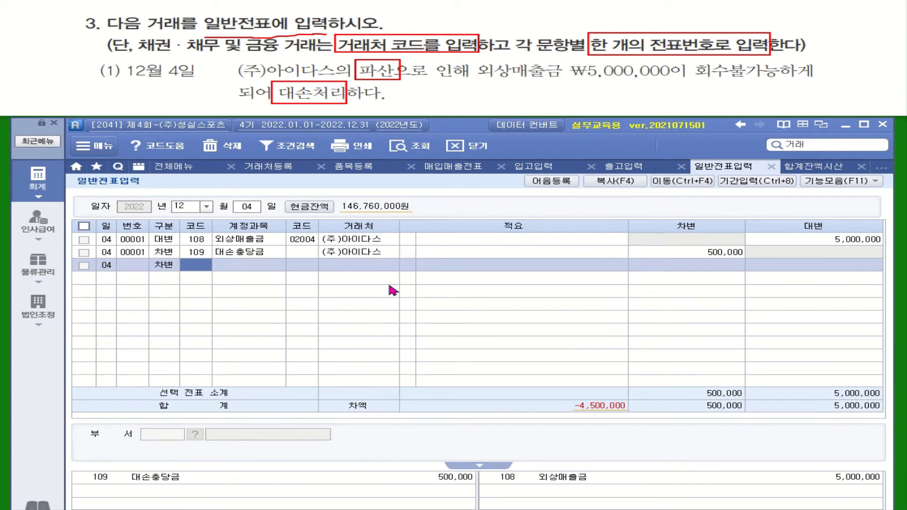
type("댓")
type("손")
key("Return")
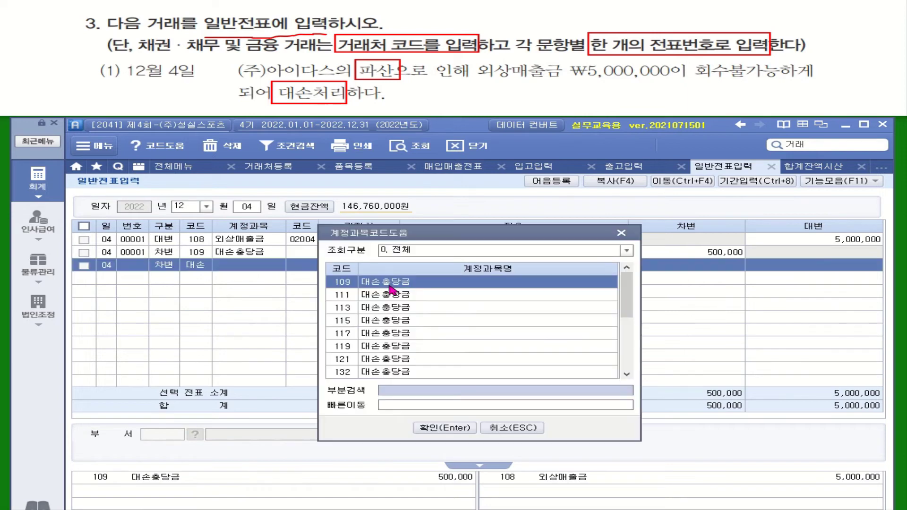
left_click_drag(627, 303, 628, 361)
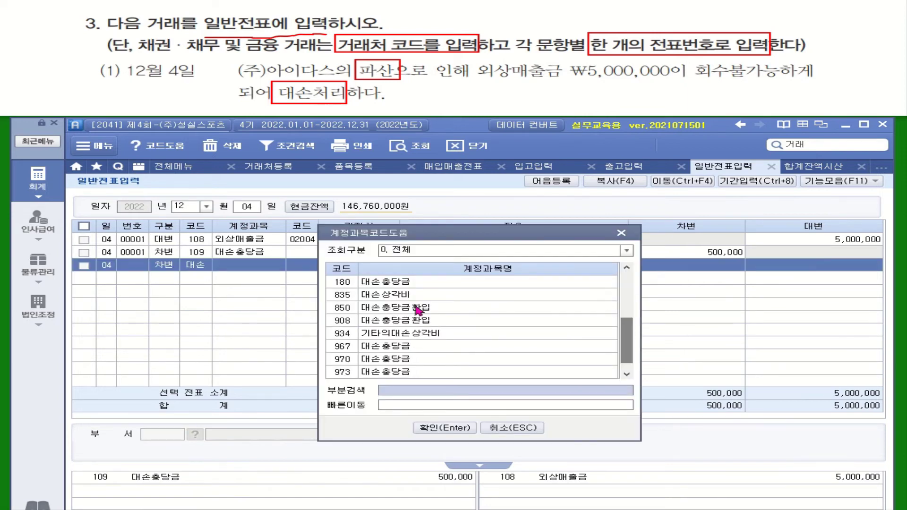
left_click(396, 296)
key("Return")
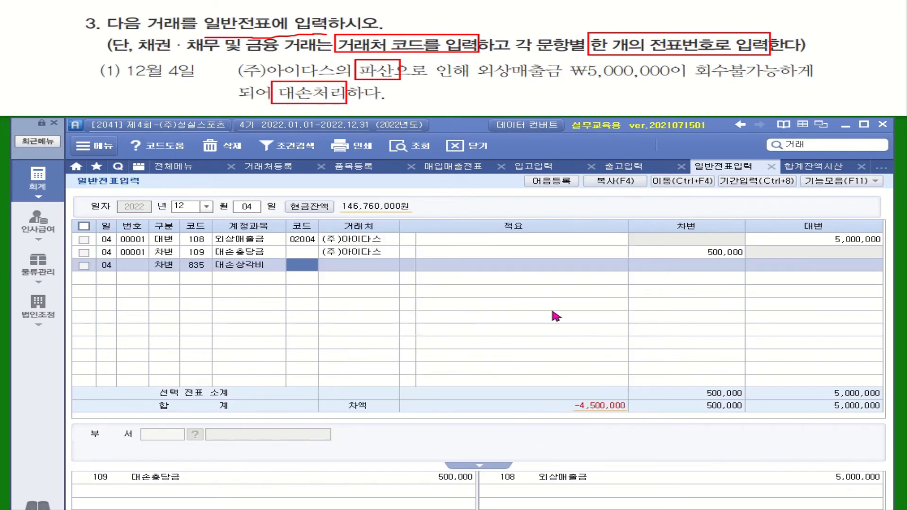
Enter 4,500,000 as the 차변 amount of the 대손상각비 line, leaving its 거래처 code and 적요 blank
key("Return")
key("Return")
key("Return")
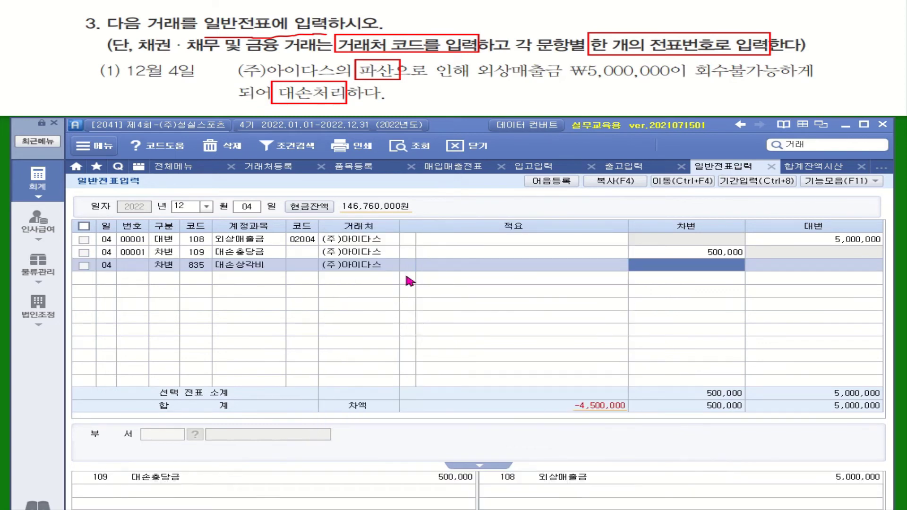
type("4,500,000")
key("Return")
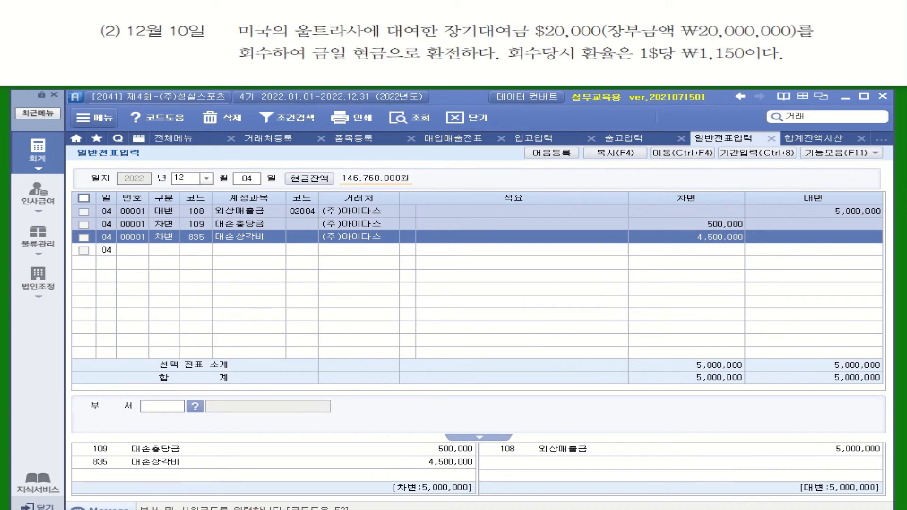
Box 장기대여금 $20,000 and underline 장부금액 ₩20,000,000, 금일 현금으로 환전하다 and 1$당 ₩1,150이다 in the 12월 10일 task text
mouse_move(442, 18)
left_mouse_down()
mouse_move(472, 34)
mouse_move(803, 43)
left_mouse_up()
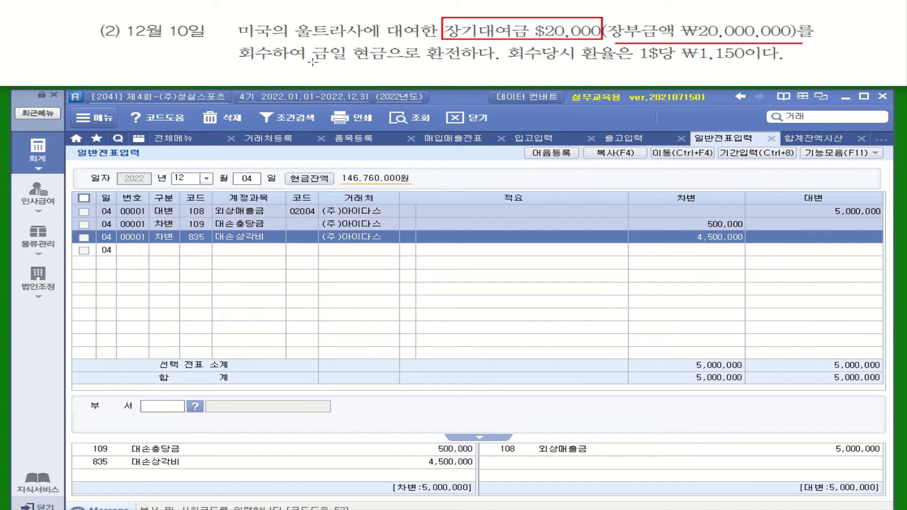
left_click_drag(313, 61, 486, 63)
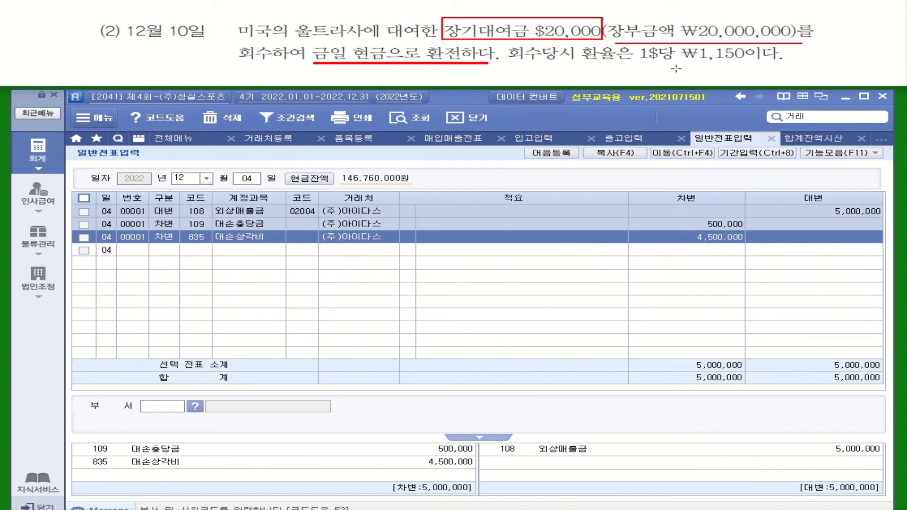
left_click_drag(630, 62, 797, 65)
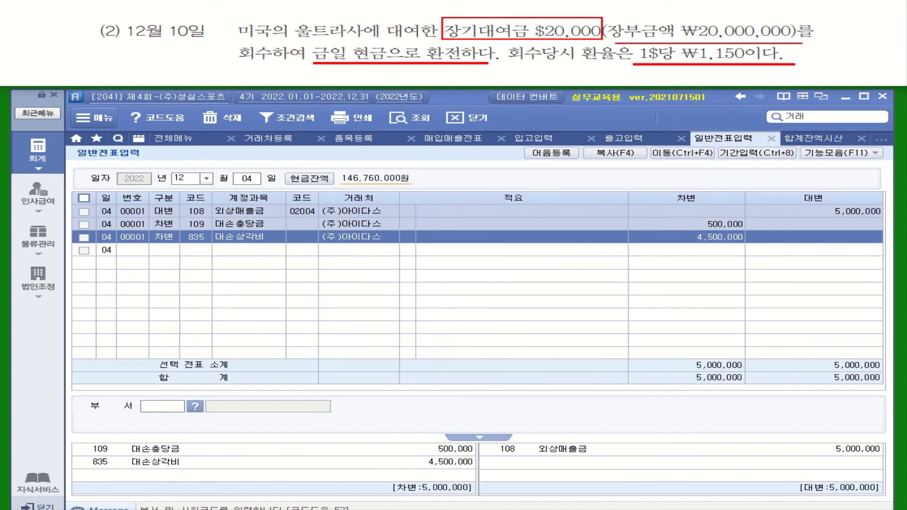
Set the 일반전표입력 date to 12월 10일
left_click(246, 178)
type("1")
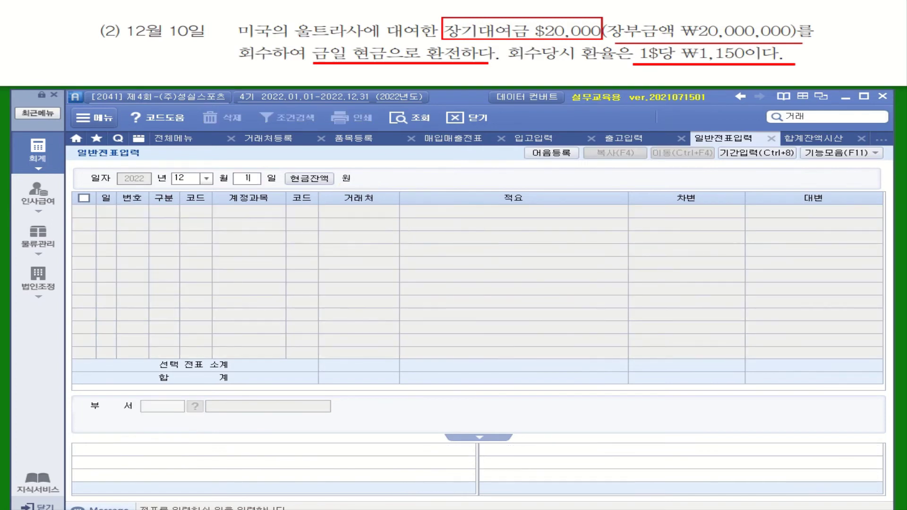
type("0")
key("Return")
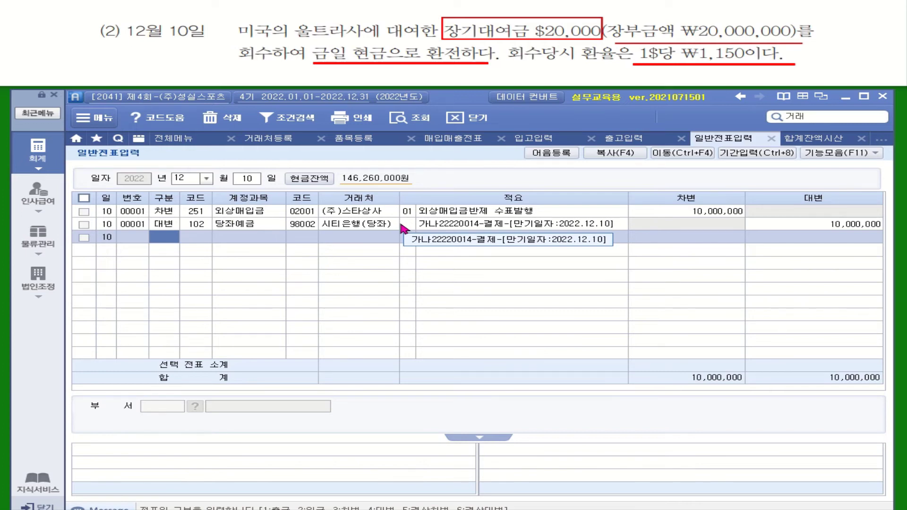
Start a 대변 line on 12월 10일 with account 179 장기대여금 and 거래처 울트라사
type("4")
key("Return")
type("장ㄱ")
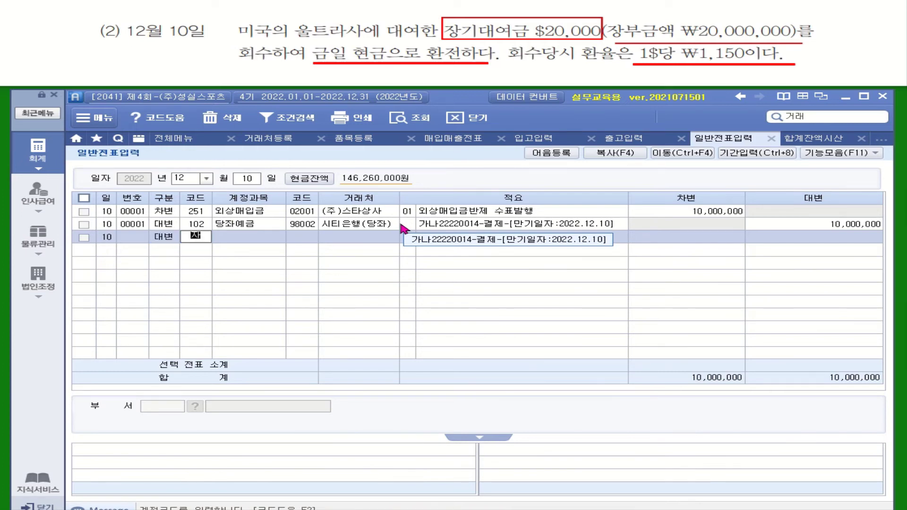
type("ㅣ")
key("Return")
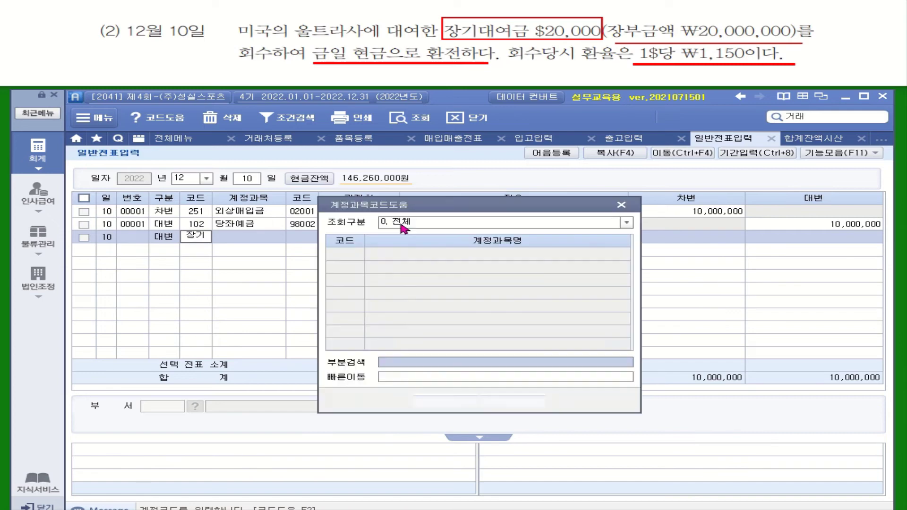
key("Down")
key("Return")
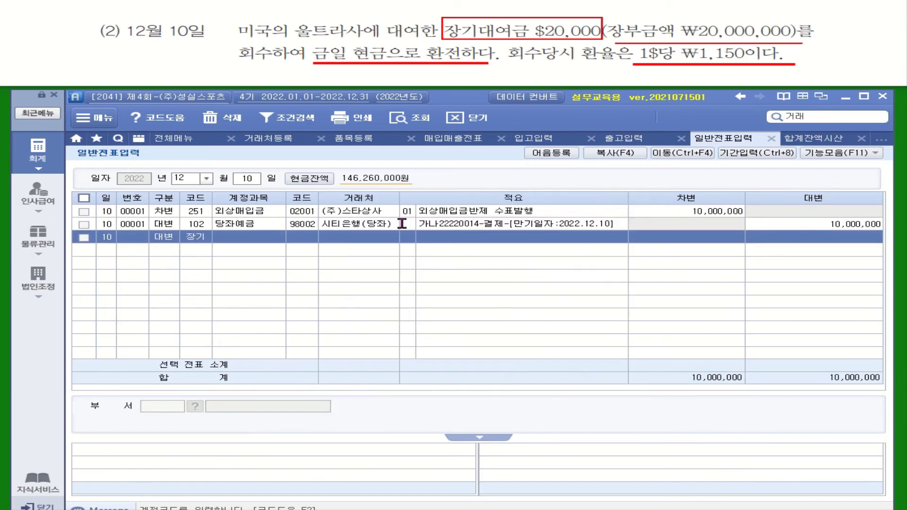
type("울ㅌ")
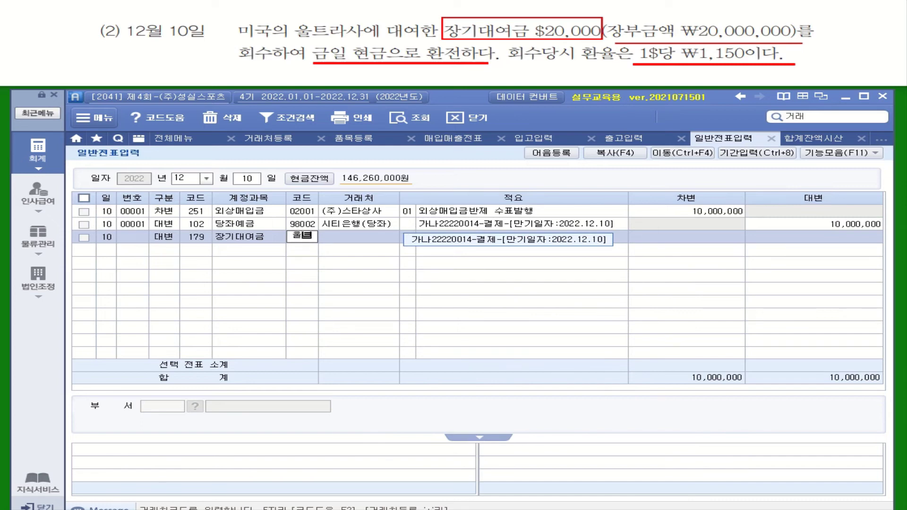
key("Return")
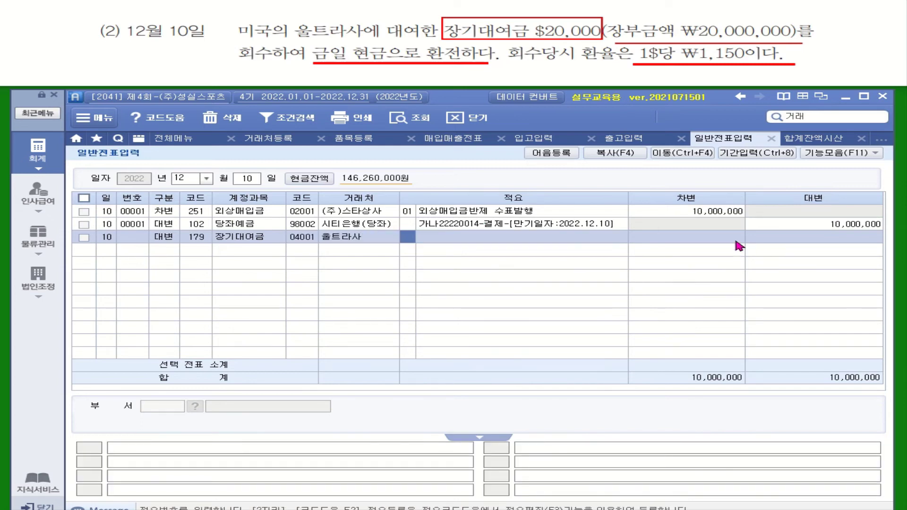
Enter 20,000,000 as the 대변 amount of the 장기대여금 line, leaving its 적요 blank
left_click(797, 242)
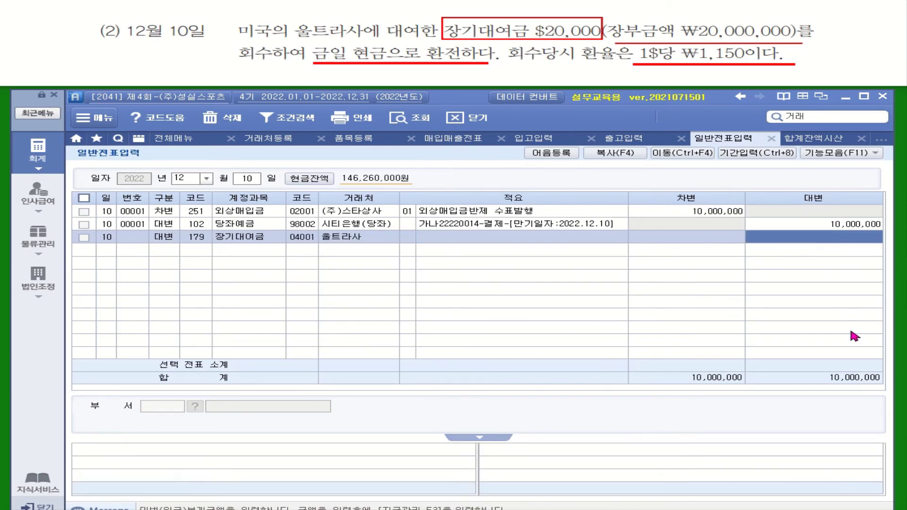
type("20000000")
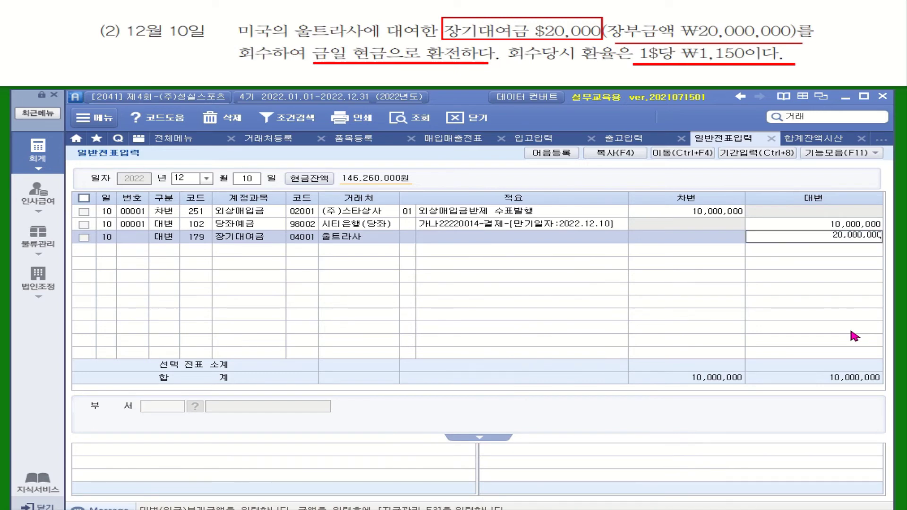
key("Return")
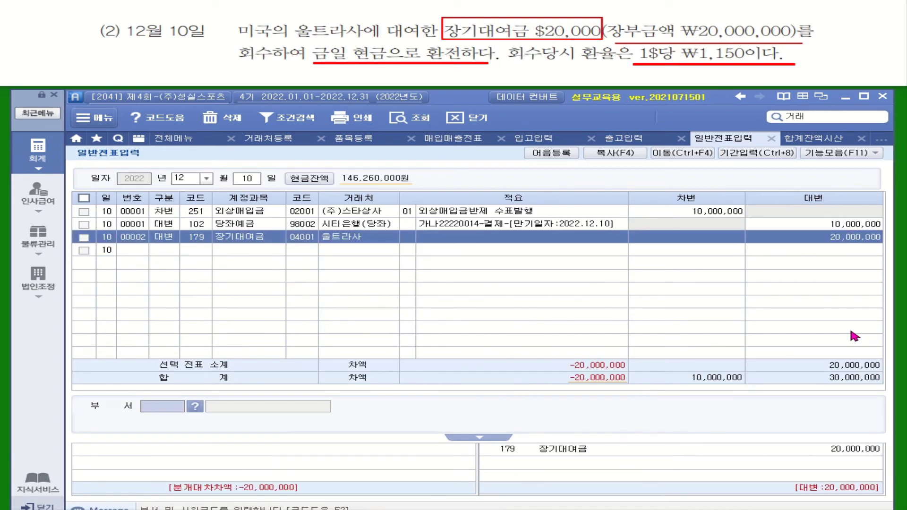
Start a 차변 line on 12월 10일 with account 101 현금, leaving its 적요 blank
type("3")
key("Return")
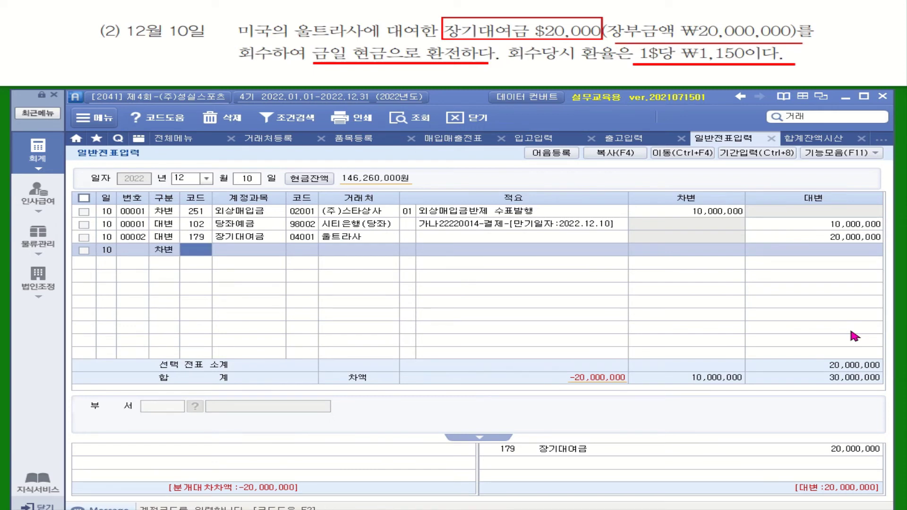
type("101")
key("Return")
key("Return")
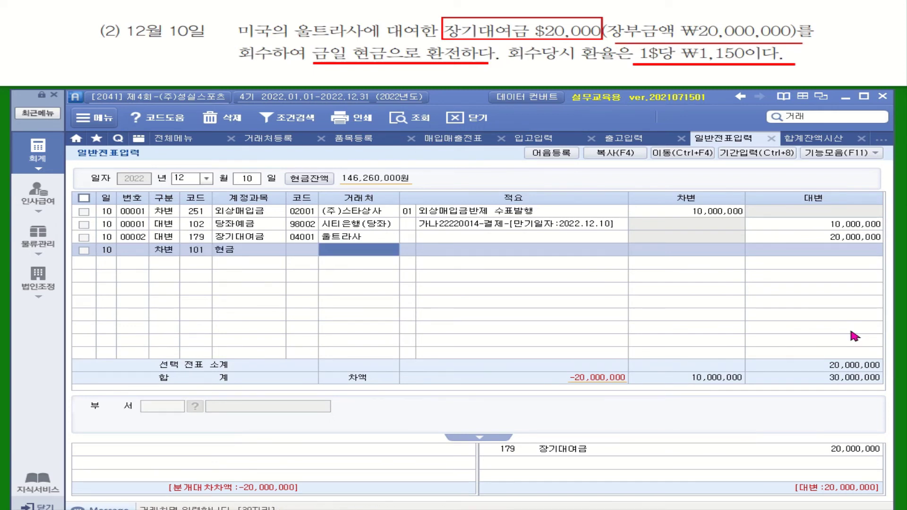
key("Return")
key("Return")
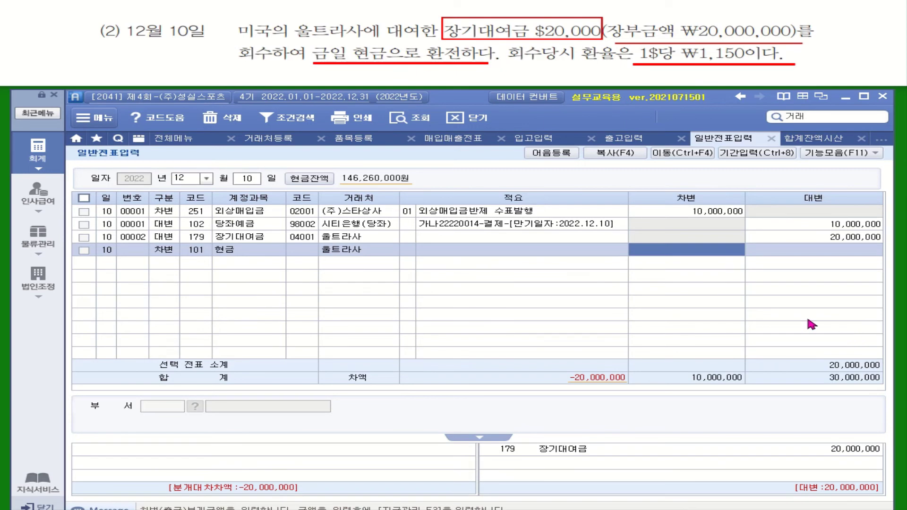
Multiply 20,000 by 1,150 in the calculator and apply the result as the 차변 amount of the 현금 line
right_click(711, 255)
left_click(756, 300)
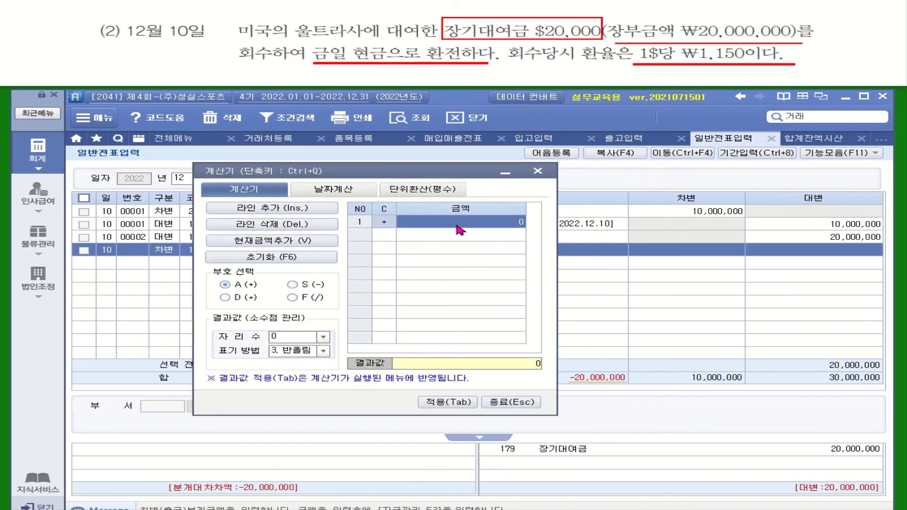
type("200000")
key("Return")
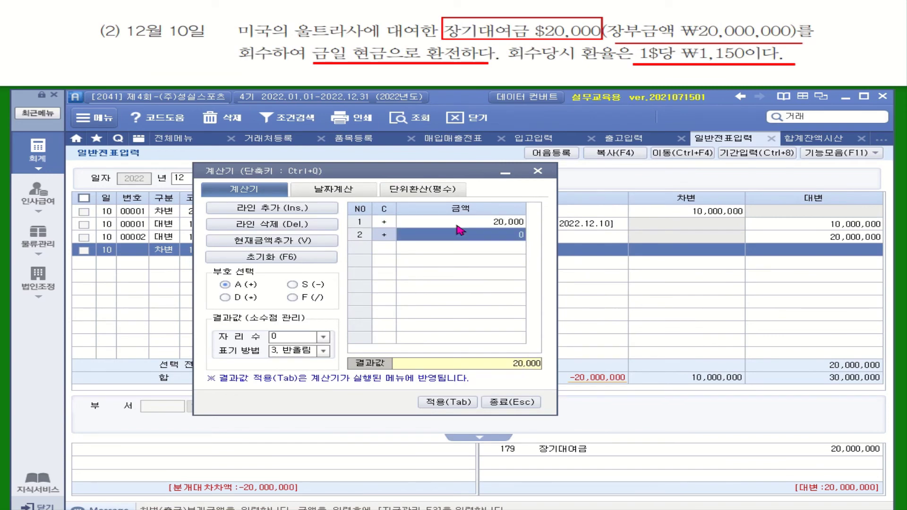
left_click(225, 297)
type("1")
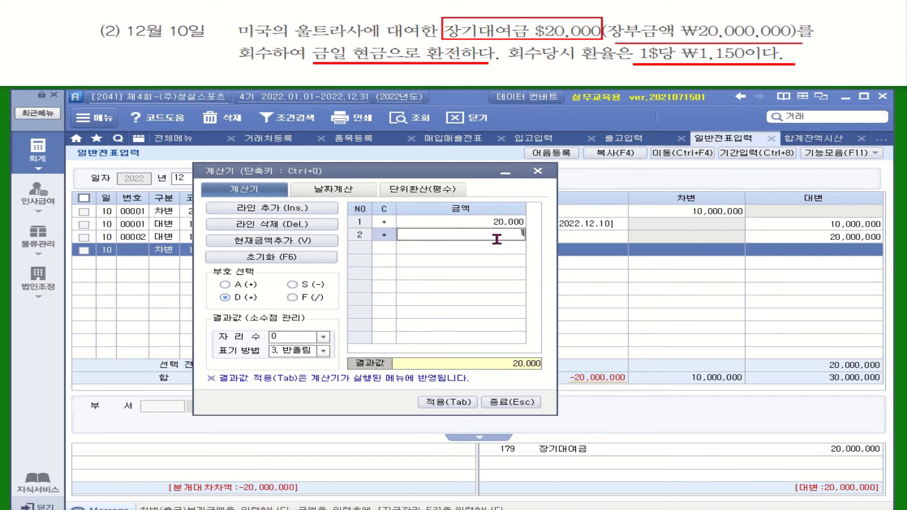
type(",150")
key("Return")
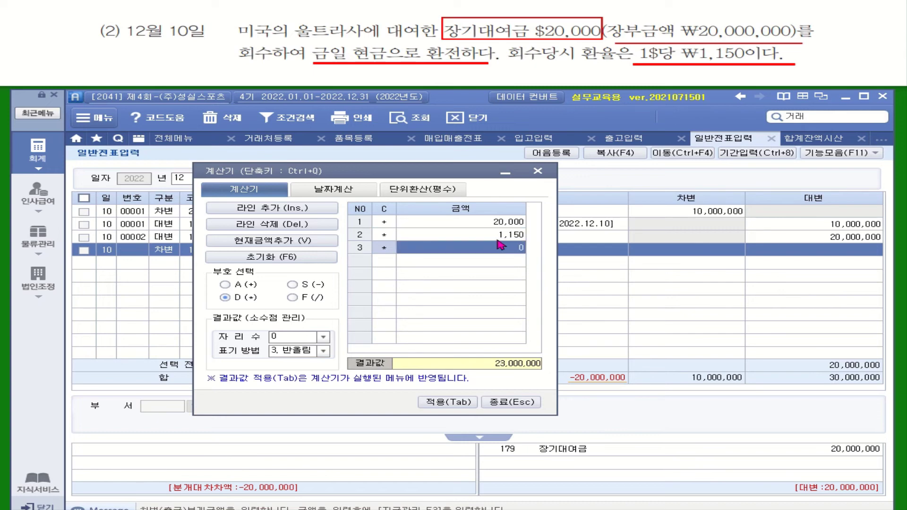
left_click(442, 401)
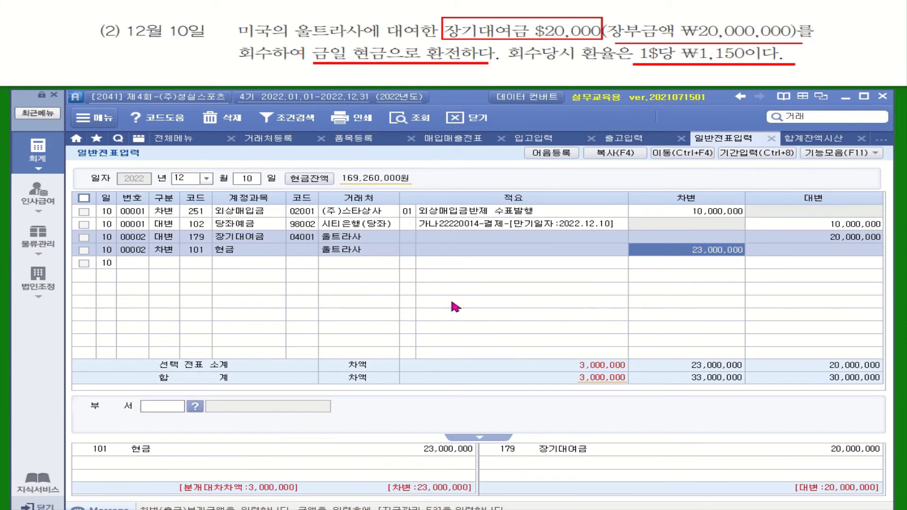
Add a 대변 line with account 907 외환차익 and an amount of 3,000,000 to the 12월 10일 entry
left_click(165, 264)
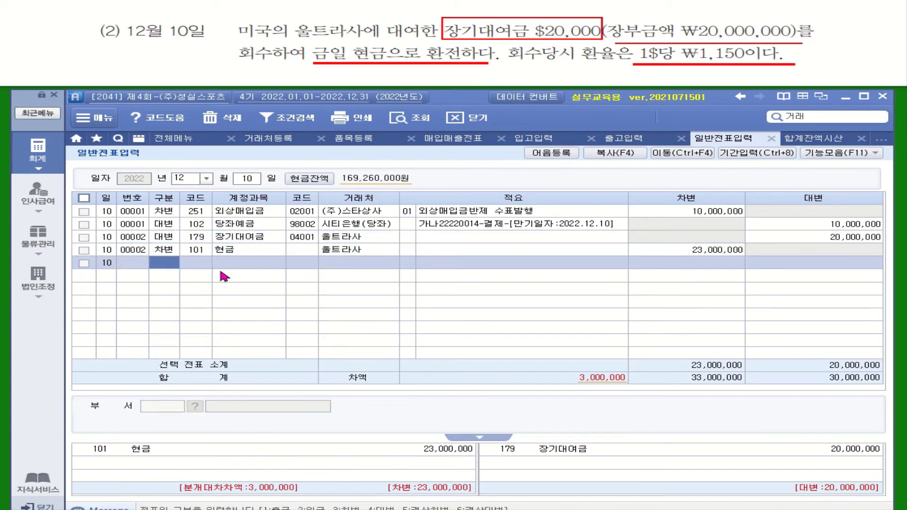
type("4오")
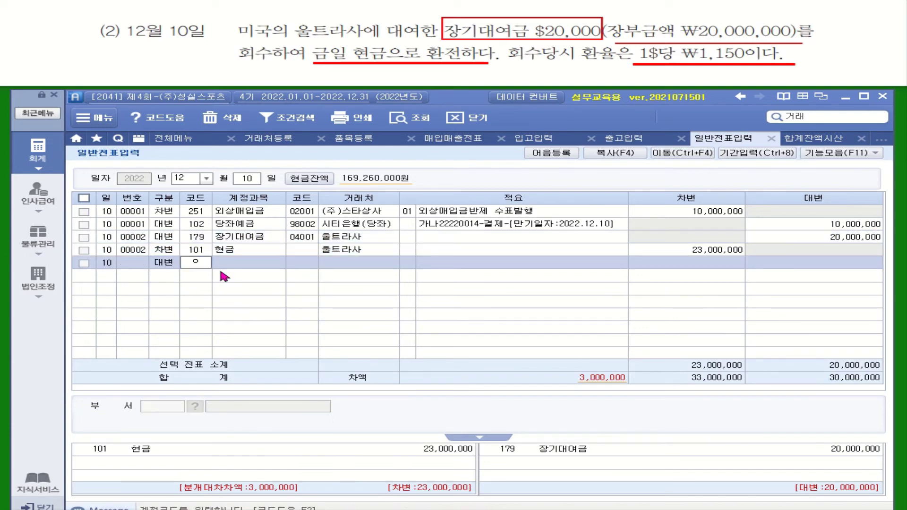
type("ㅣ화ㄴ")
key("Return")
key("Return")
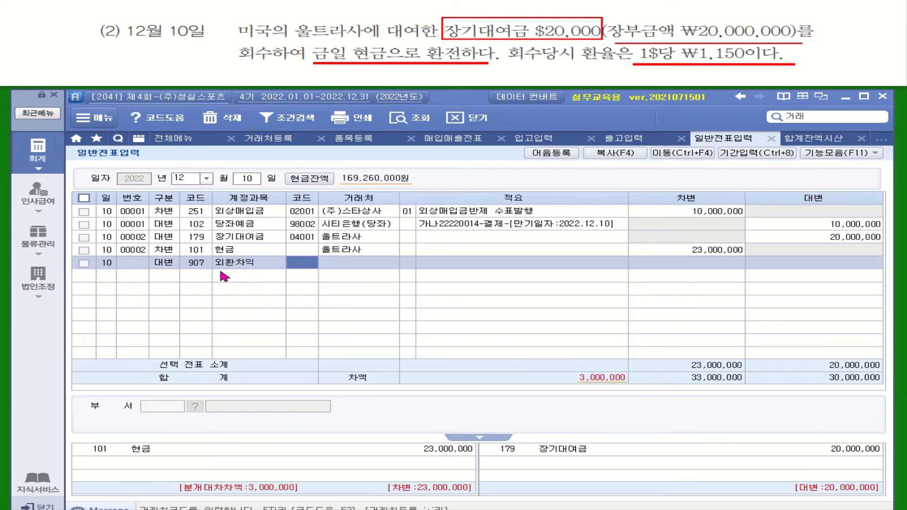
key("Return")
key("Return")
type("3000000")
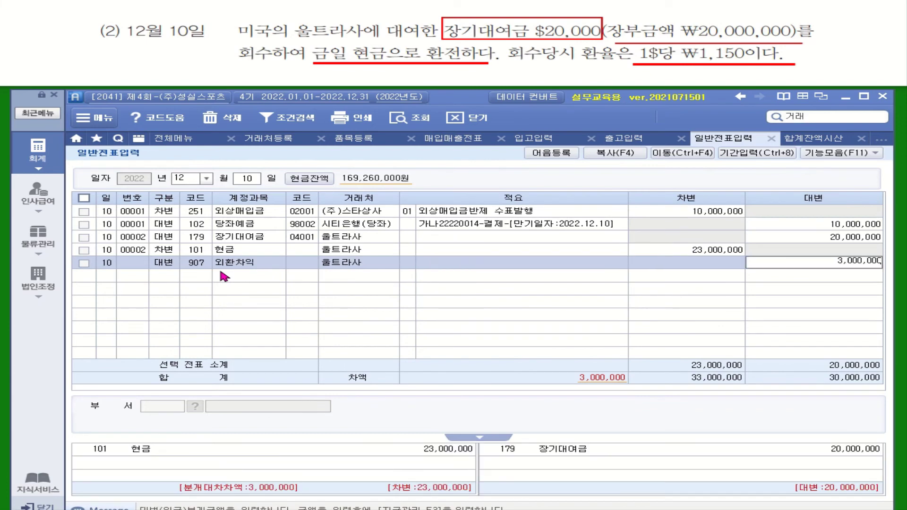
key("Return")
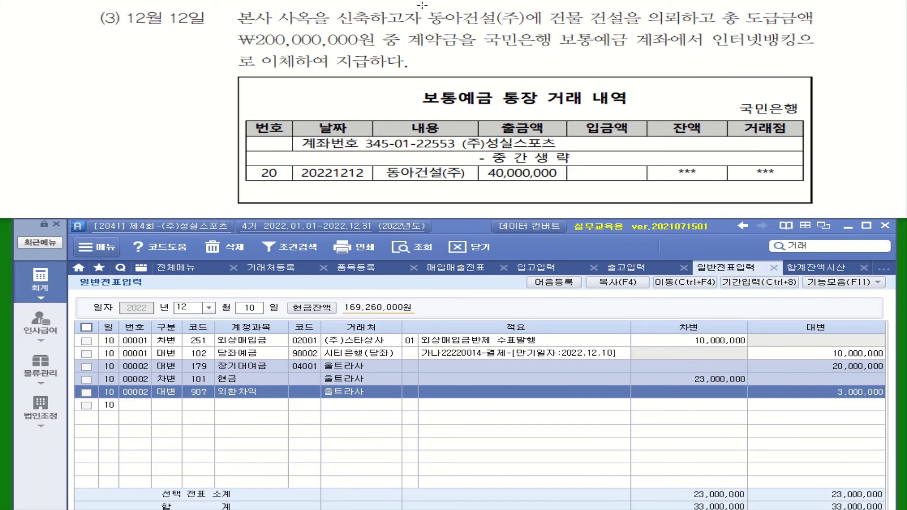
In the 12월 12일 task, box 동아건설(주), 계약금 and the 출금액 column with 40,000,000, and underline 국민은행 보통예금 계좌
left_click_drag(422, 5, 526, 30)
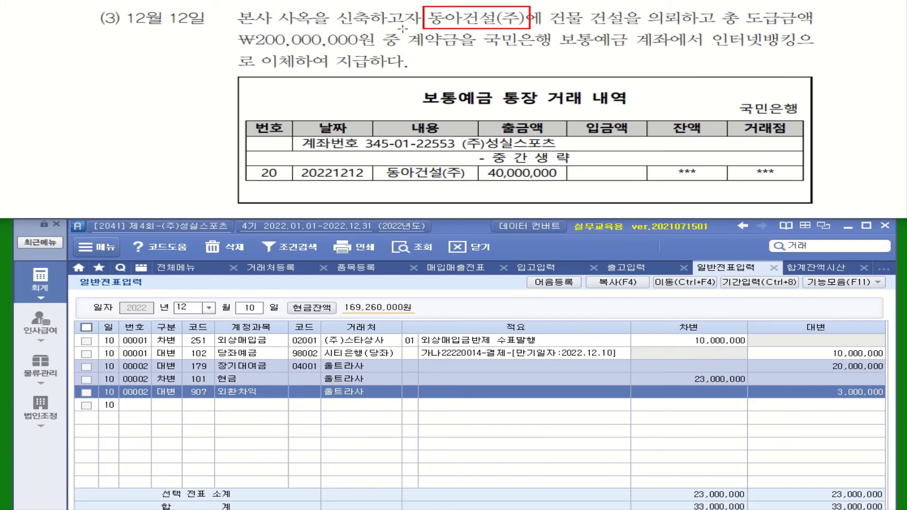
mouse_move(404, 29)
left_mouse_down()
mouse_move(462, 49)
mouse_move(671, 53)
left_mouse_up()
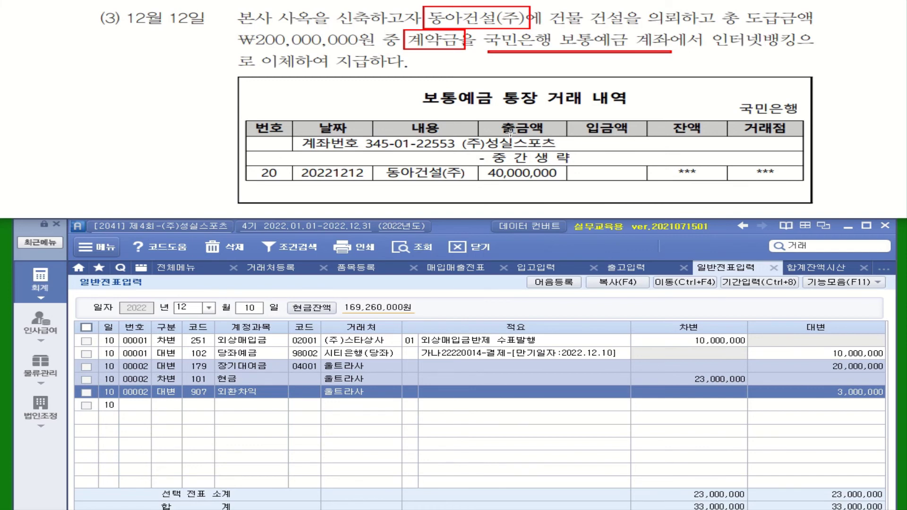
mouse_move(477, 120)
left_mouse_down()
mouse_move(529, 178)
mouse_move(563, 178)
left_mouse_up()
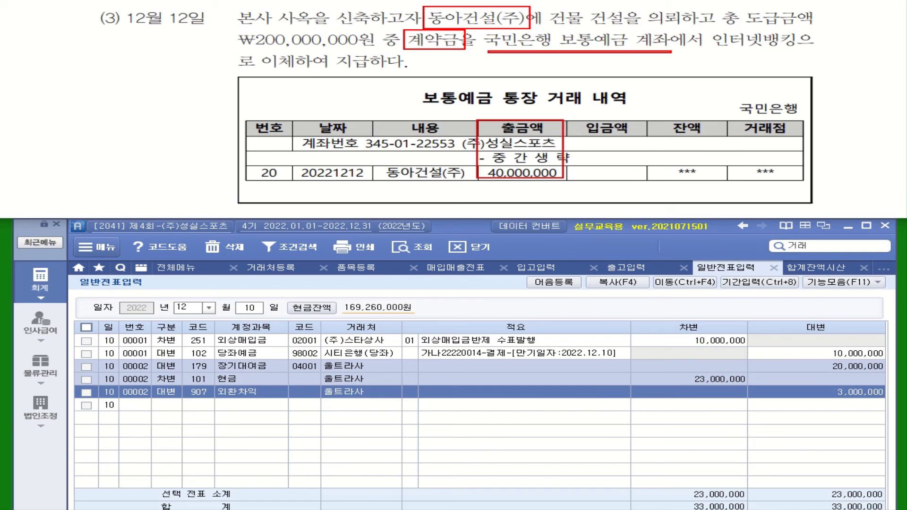
Set the 일반전표입력 date to 12월 12일
left_click(250, 310)
type("12")
key("Return")
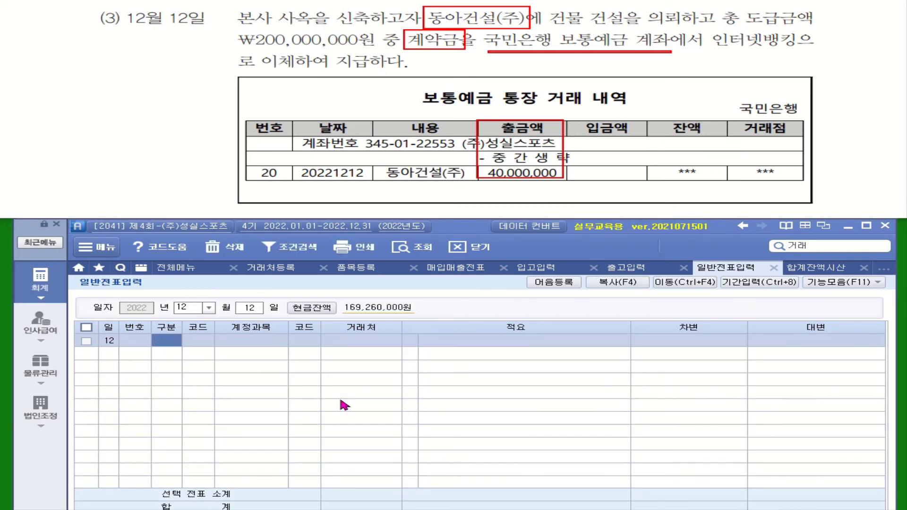
Add a 차변 line with account 214 건설중인자산 and an amount of 40,000,000, leaving 거래처 and 적요 blank
type("3건ㅅ")
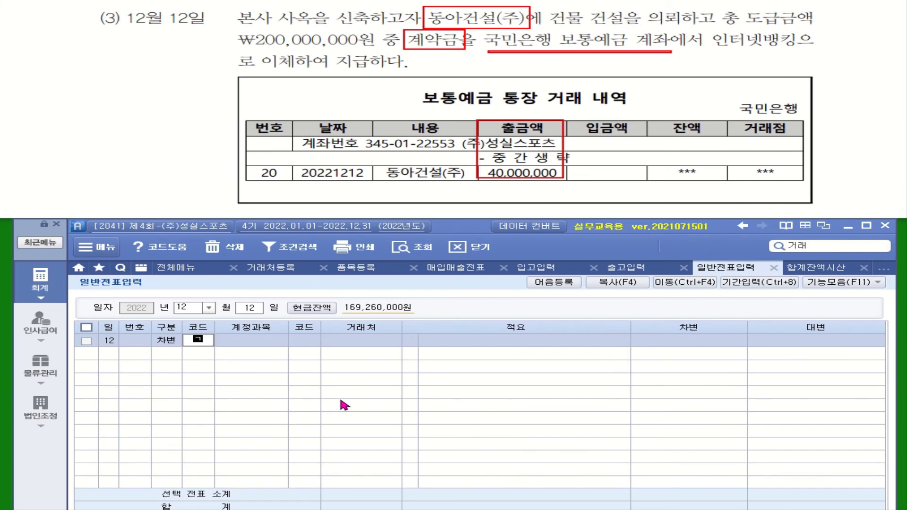
type("ㅓㄹ")
key("Return")
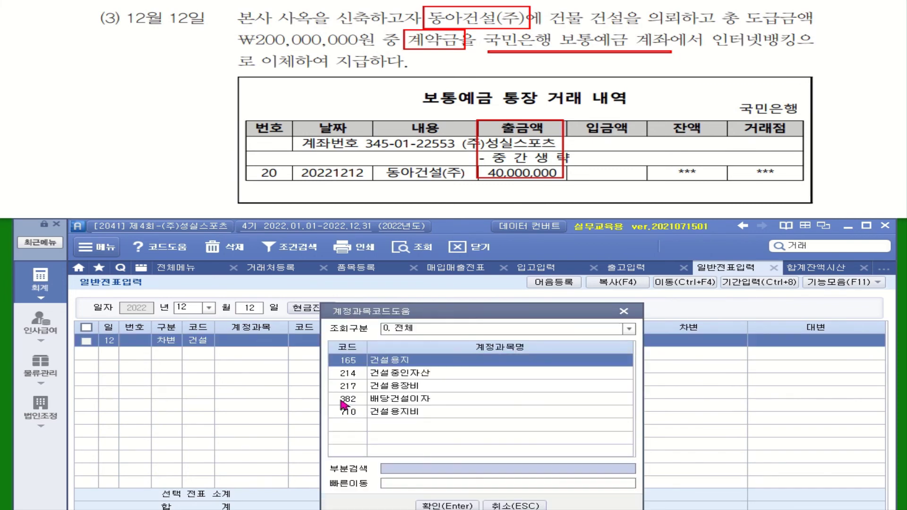
key("Down")
key("Return")
key("Return")
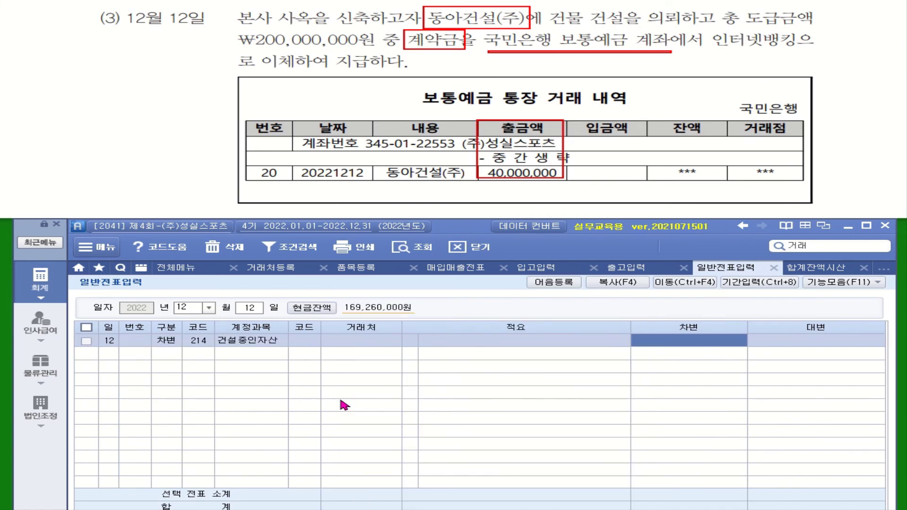
type("40000000")
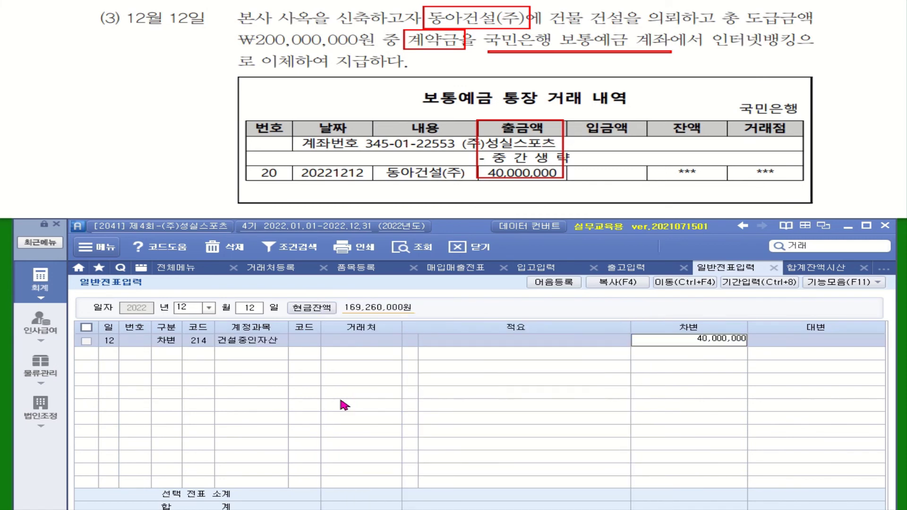
key("Return")
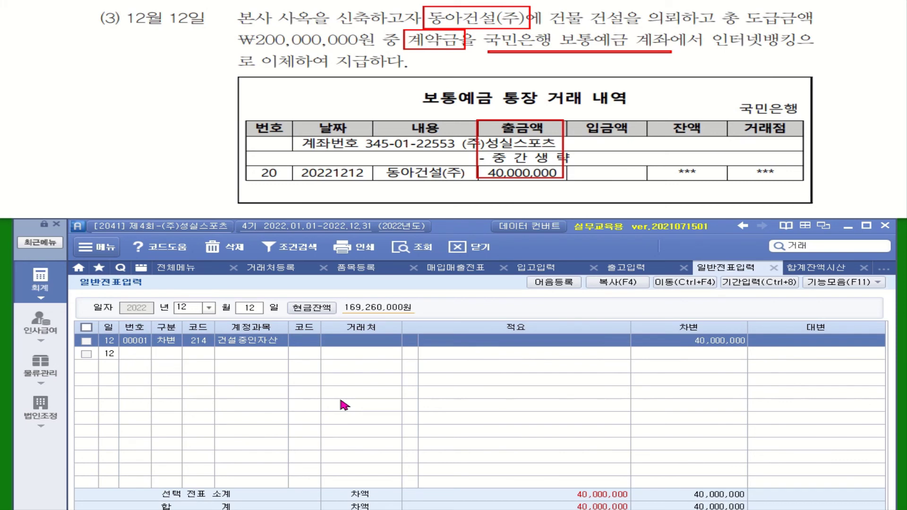
Start a 대변 line on 12월 12일 with account 103 보통예금 and 거래처 98001 국민은행(보통)
key("Return")
type("4")
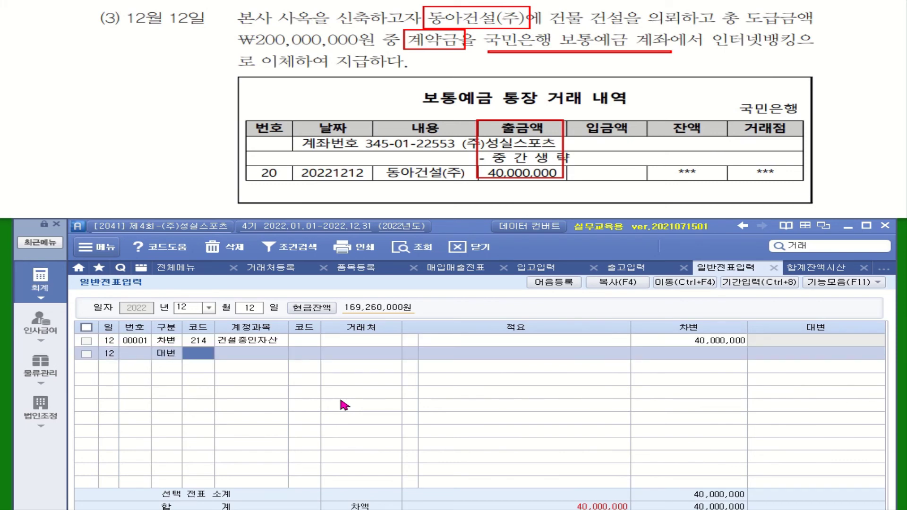
type("보통")
key("Return")
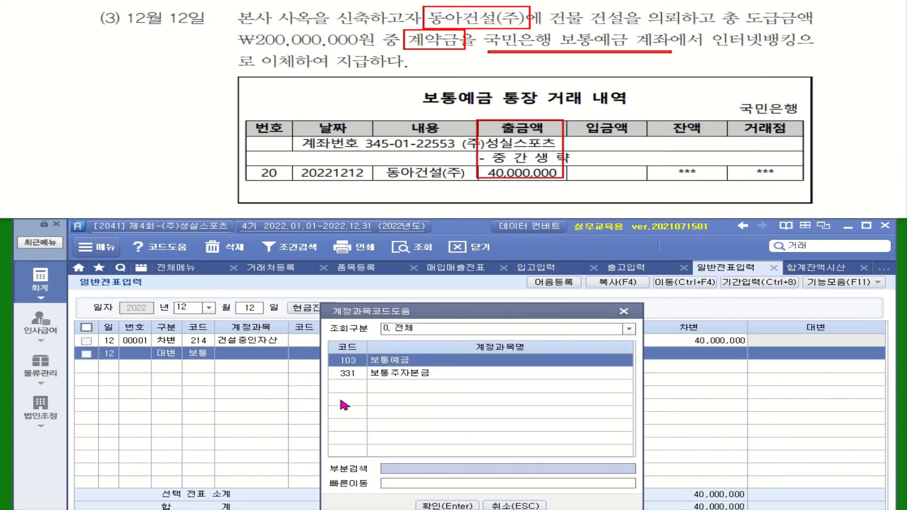
key("Return")
type("구구")
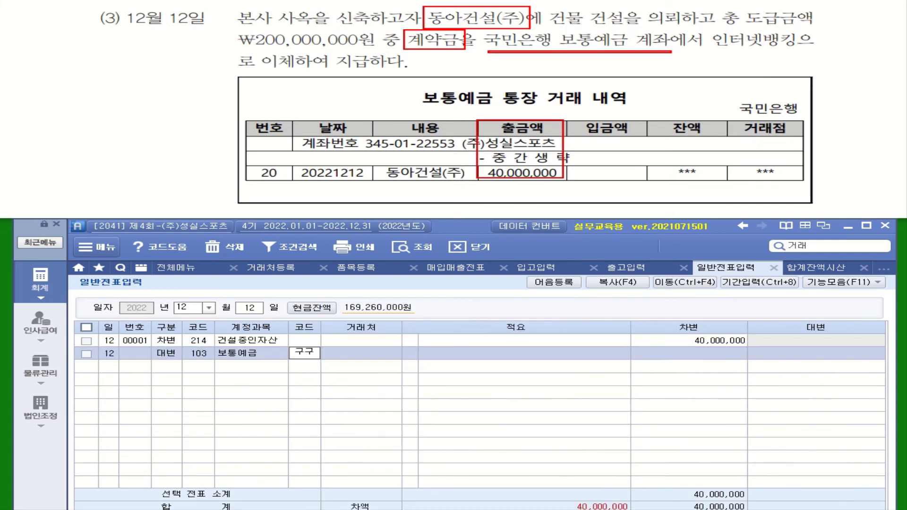
key("BackSpace")
key("BackSpace")
key("BackSpace")
type("국미ㄴ")
key("Return")
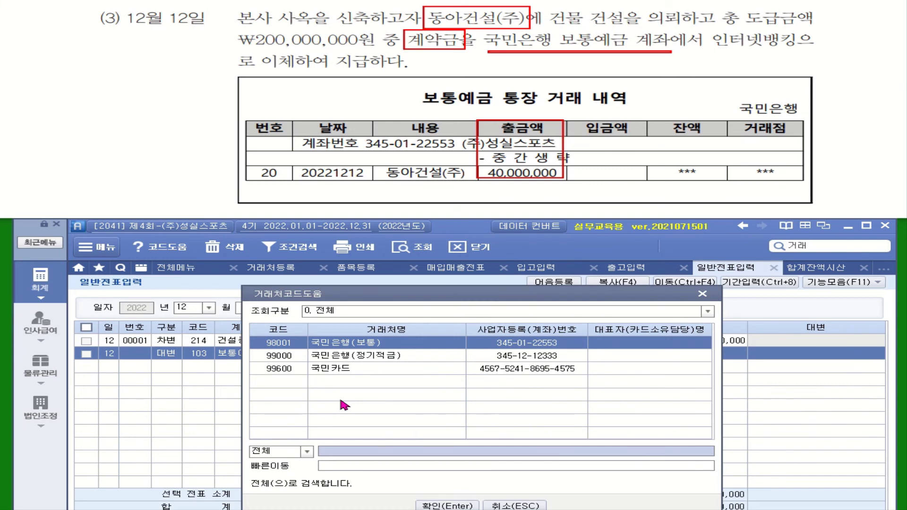
key("Return")
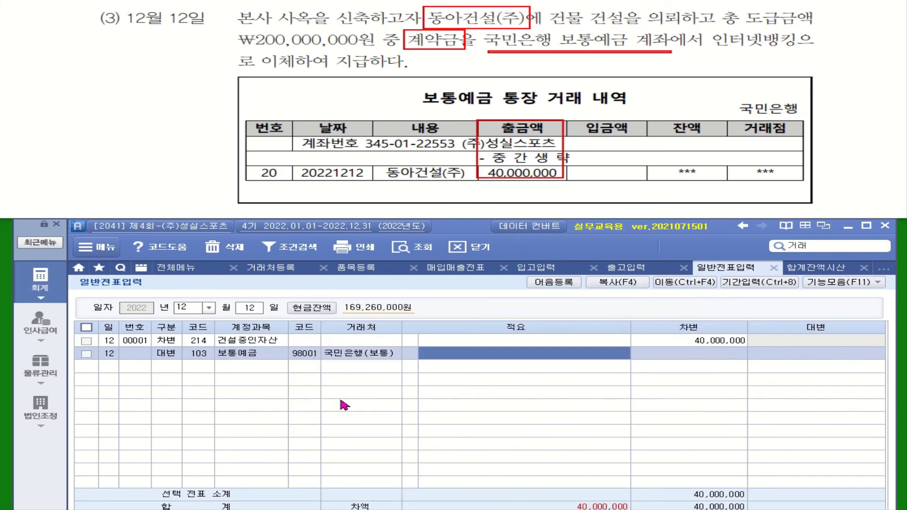
Enter 40,000,000 as the 대변 amount of the 보통예금 line, leaving its 적요 blank
key("Return")
type("40,000,000")
key("Return")
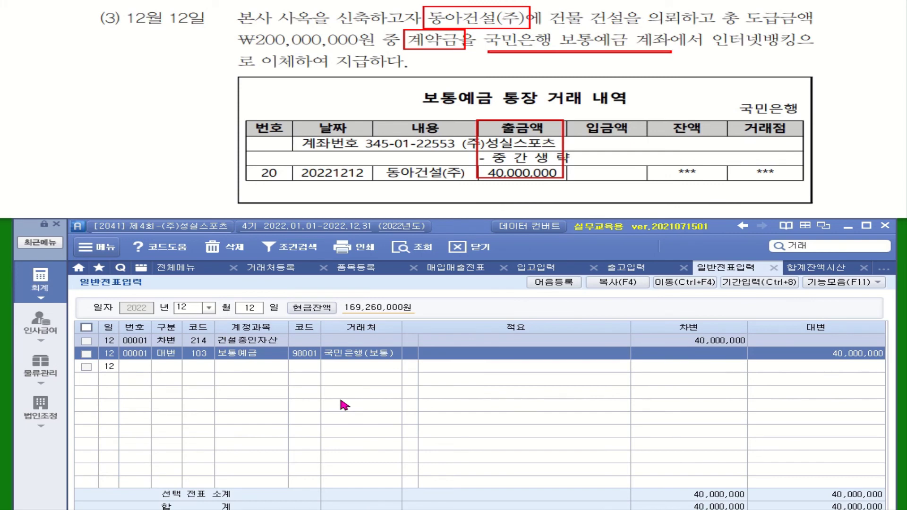
left_click(307, 358)
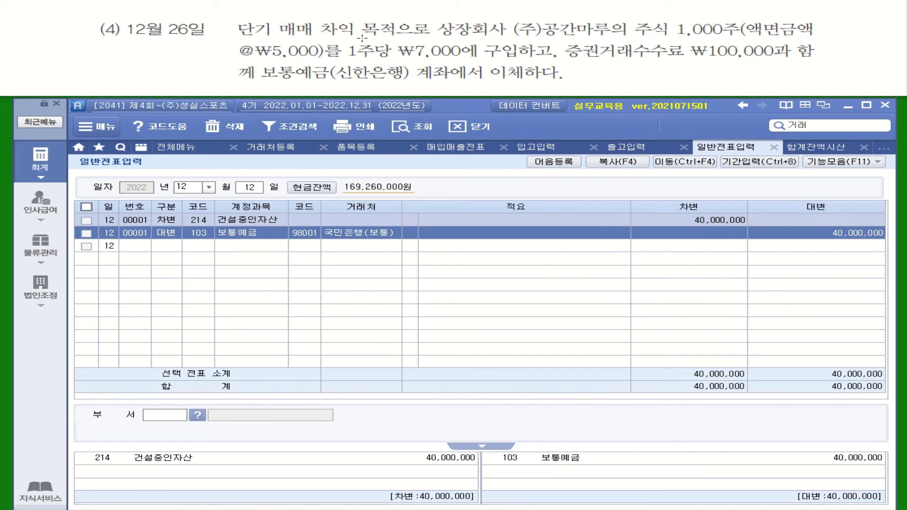
In the 12월 26일 task, box 단기 매매 차익 목적, 주식 1,000주 and ₩7,000에 구입, and underline 증권거래수수료 ₩100,000 with the note 별도비용
mouse_move(231, 18)
left_mouse_down()
mouse_move(306, 38)
mouse_move(397, 39)
left_mouse_up()
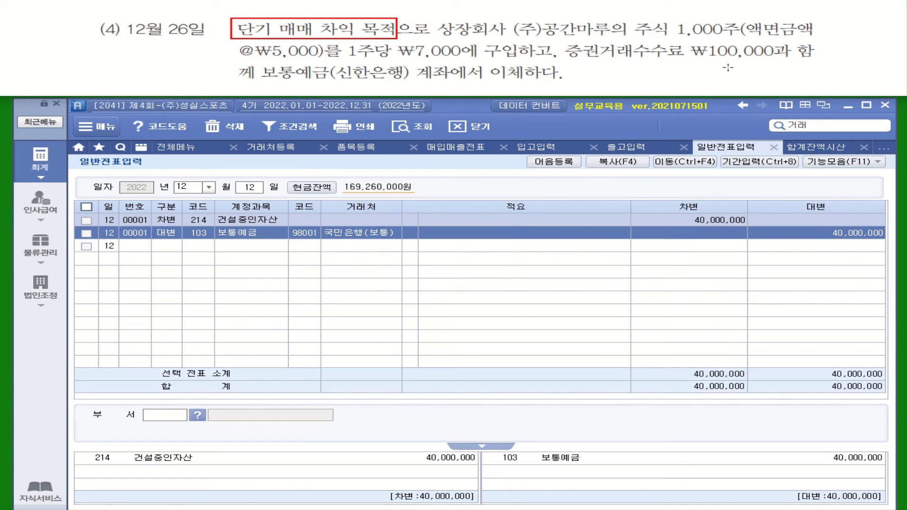
mouse_move(631, 16)
left_mouse_down()
mouse_move(633, 34)
mouse_move(740, 42)
left_mouse_up()
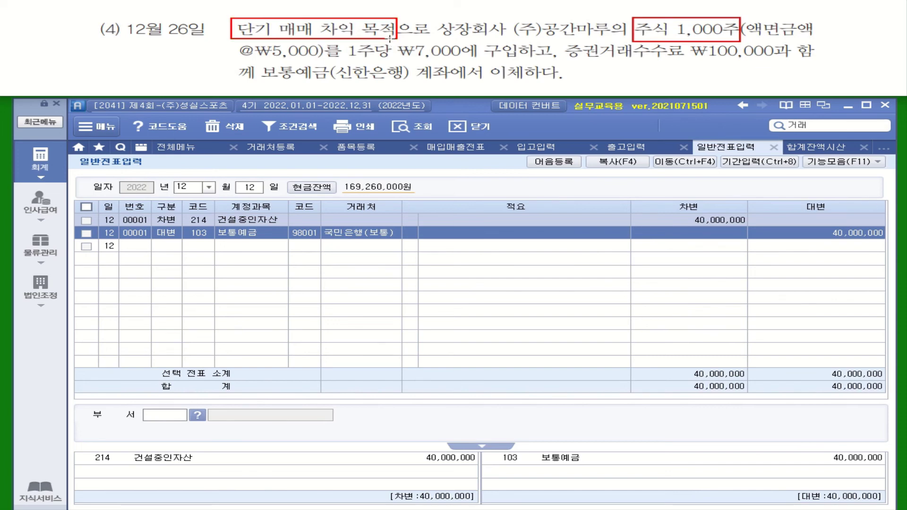
left_click_drag(391, 41, 519, 62)
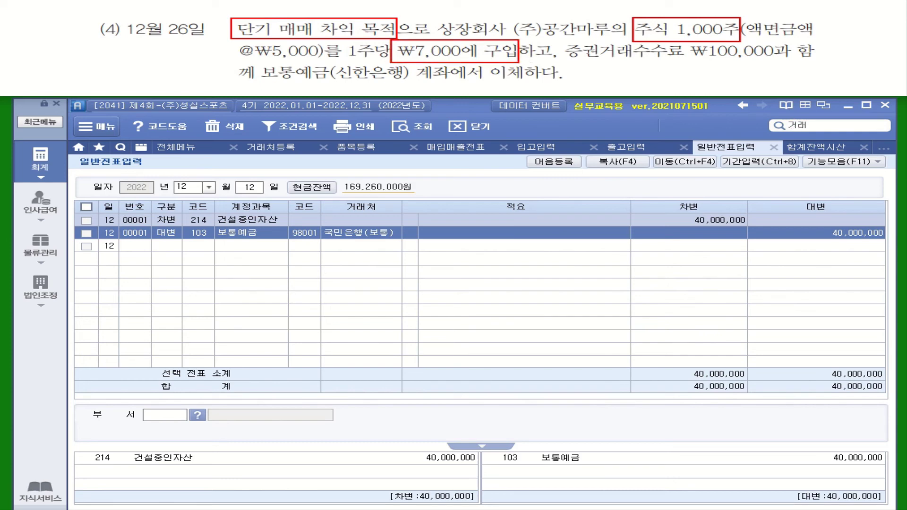
left_click_drag(569, 64, 798, 64)
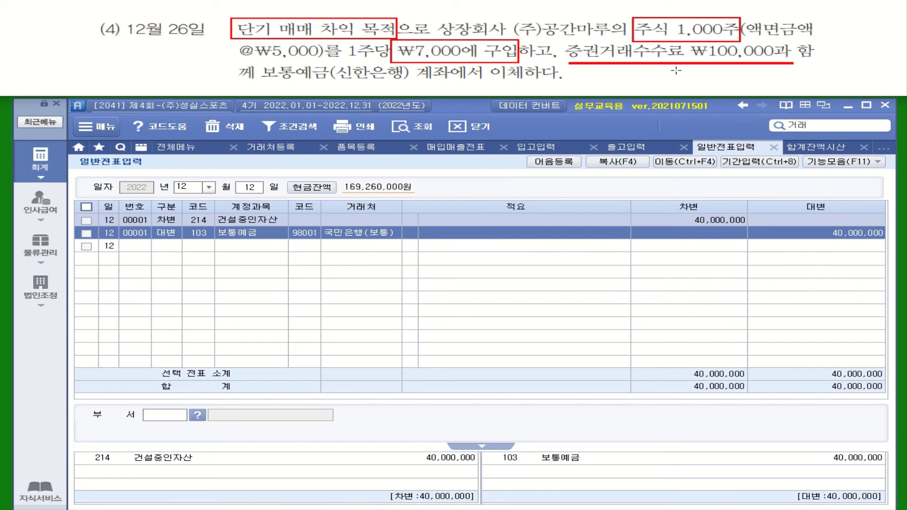
mouse_move(681, 74)
left_mouse_down()
mouse_move(671, 82)
mouse_move(691, 83)
mouse_move(684, 88)
mouse_move(721, 74)
mouse_move(737, 82)
mouse_move(727, 88)
mouse_move(738, 97)
mouse_move(771, 79)
mouse_move(780, 90)
mouse_move(794, 79)
mouse_move(796, 89)
mouse_move(819, 66)
mouse_move(838, 70)
mouse_move(831, 56)
mouse_move(835, 75)
mouse_move(850, 76)
mouse_move(840, 86)
left_mouse_up()
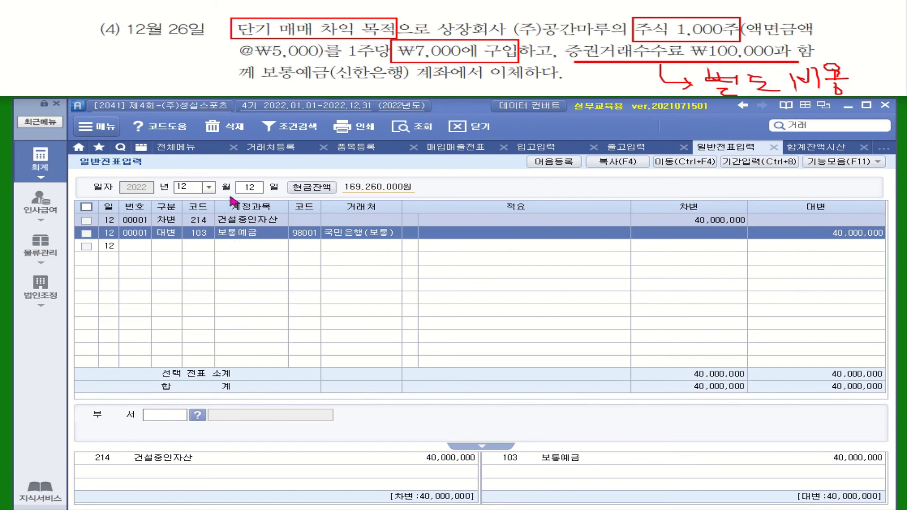
Switch the journal to 12월 26일 and start a 차변 line with account 107 당기손익-공정가치측정금융자산
left_click(247, 188)
type("26")
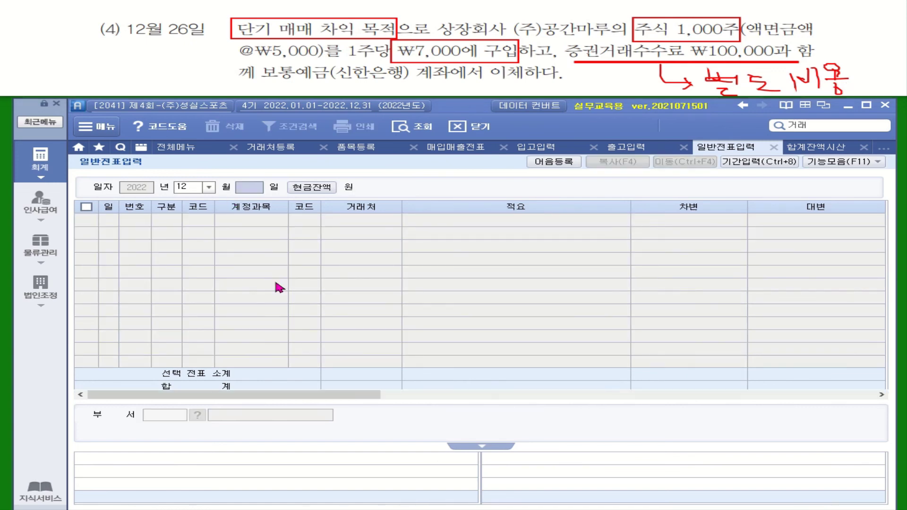
key("Return")
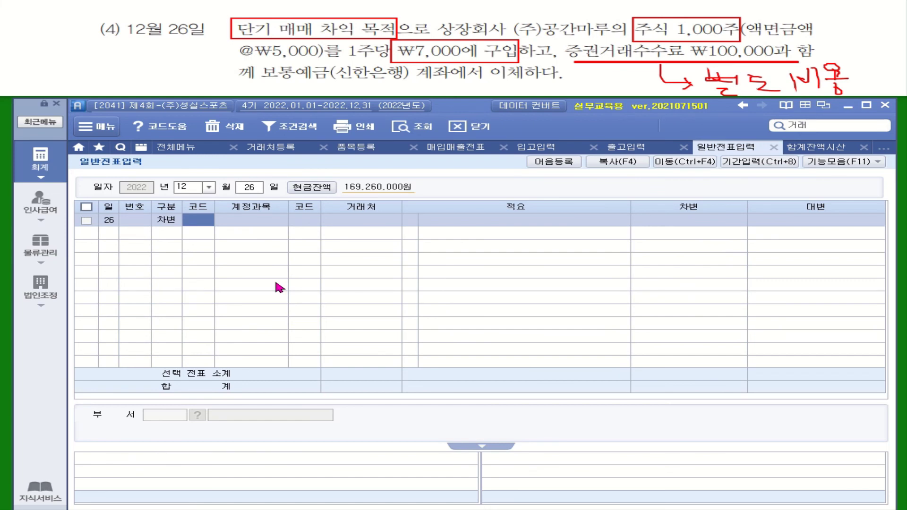
type("당ㄱㅣ")
key("Return")
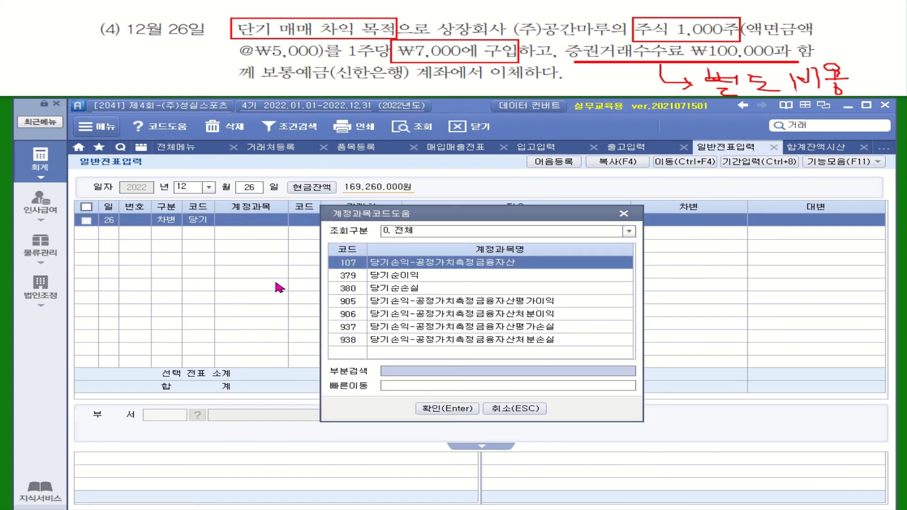
double_click(457, 261)
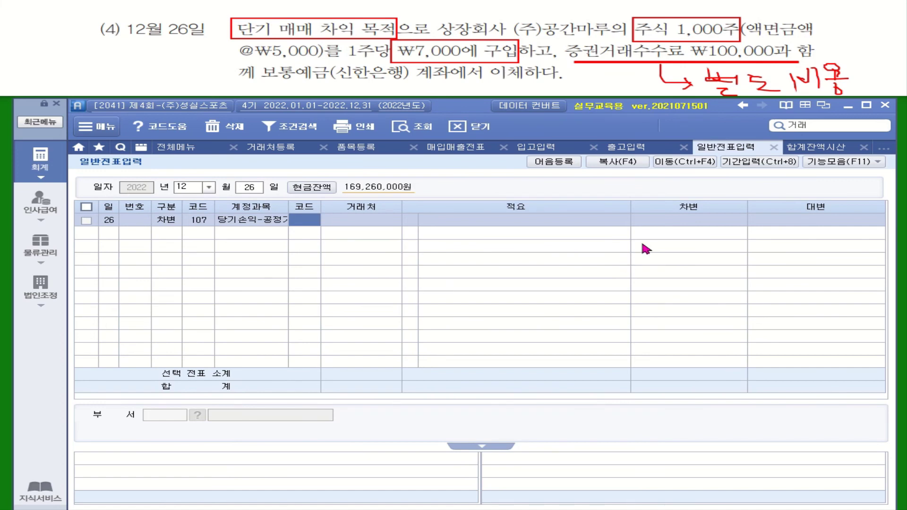
Calculate 1,000 × 7,000 in the built-in 계산기 and apply the 7,000,000 result as the line's 차변 amount
left_click(671, 222)
right_click(636, 223)
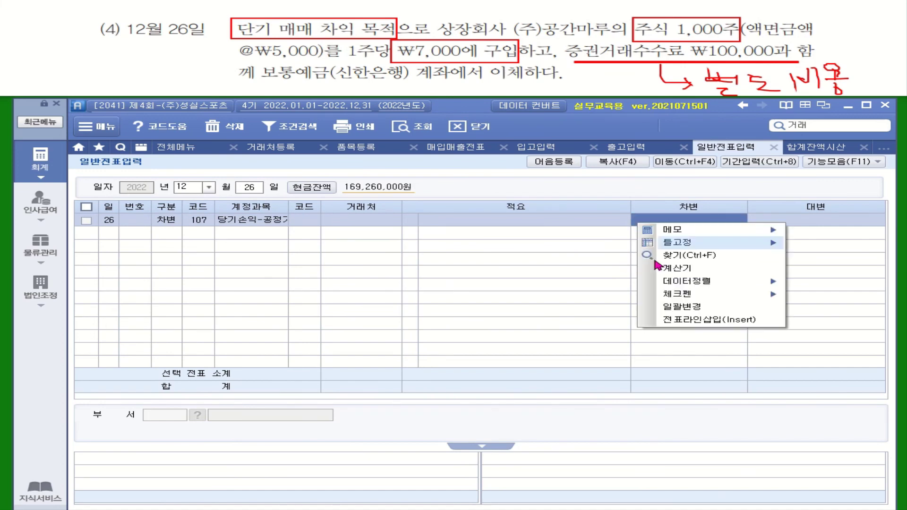
left_click(676, 268)
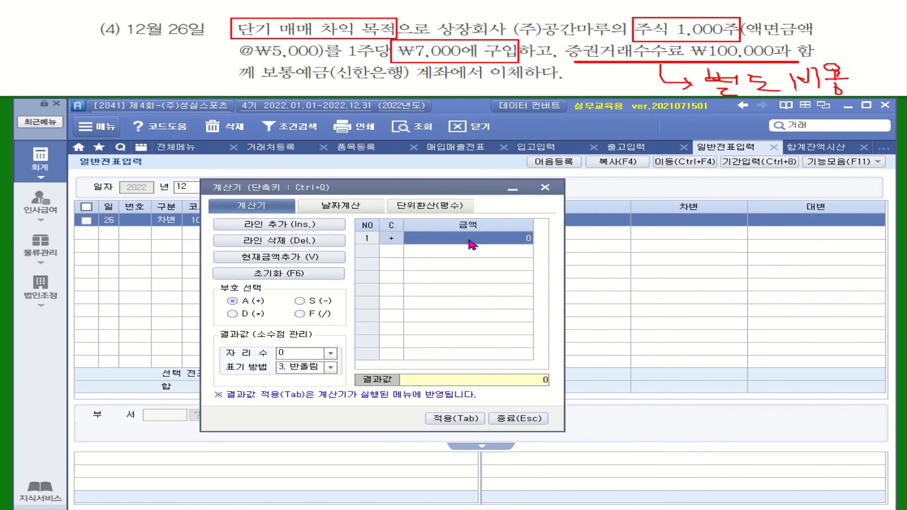
type("1000")
key("Return")
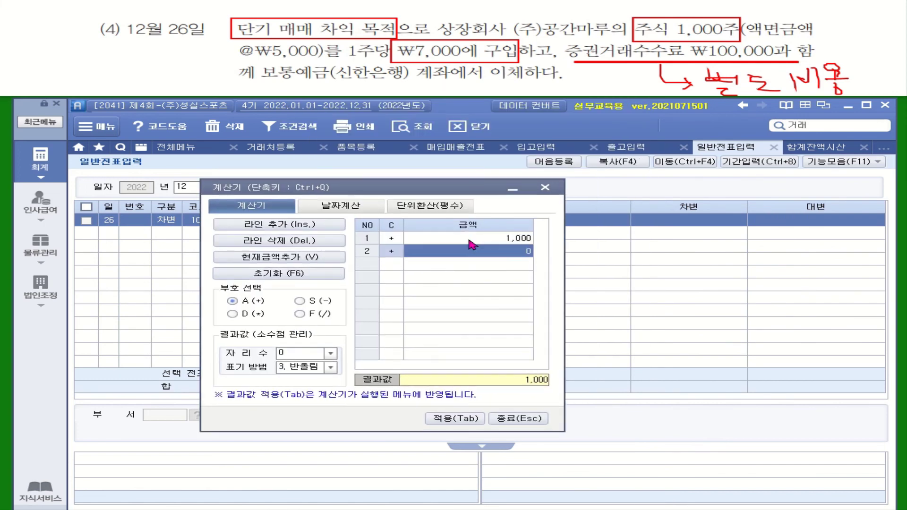
left_click(232, 314)
type("7000")
key("Return")
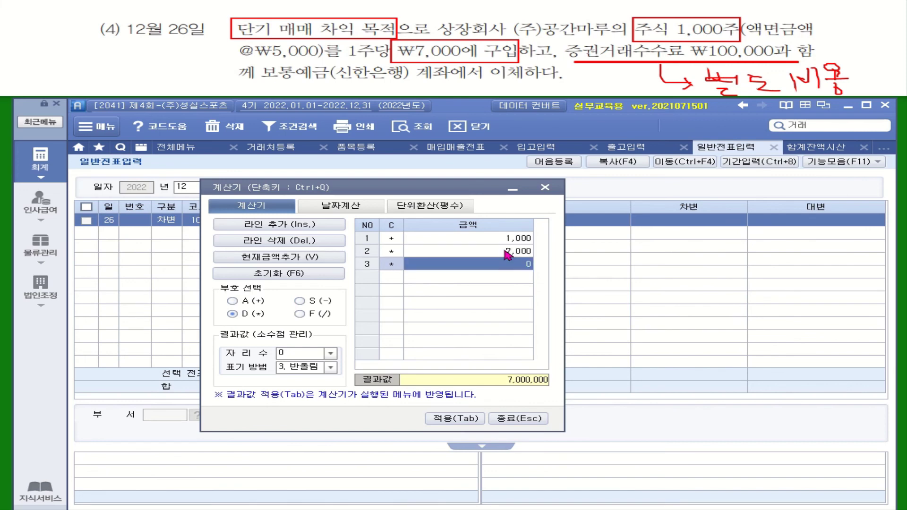
left_click(454, 418)
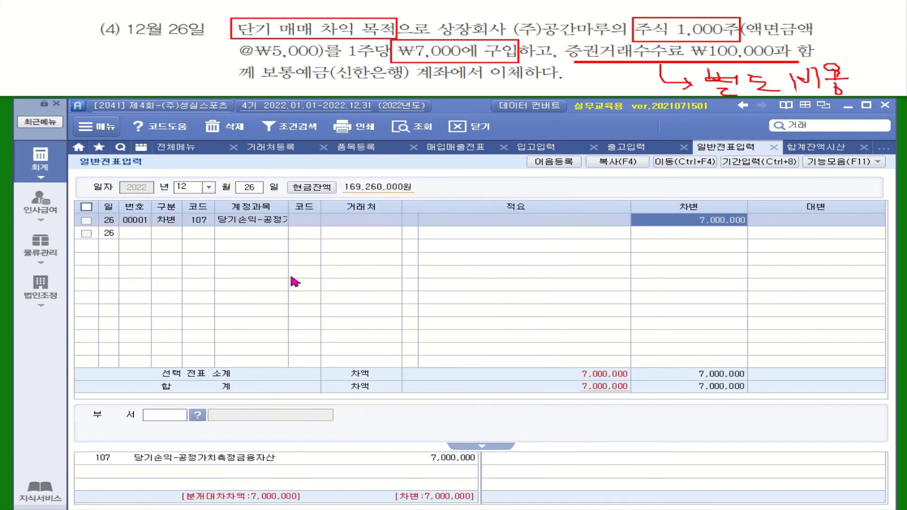
Add a second 차변 line on 12월 26일 with account 946 수수료비용 and an amount of 100,000
left_click(181, 236)
type("3")
key("Return")
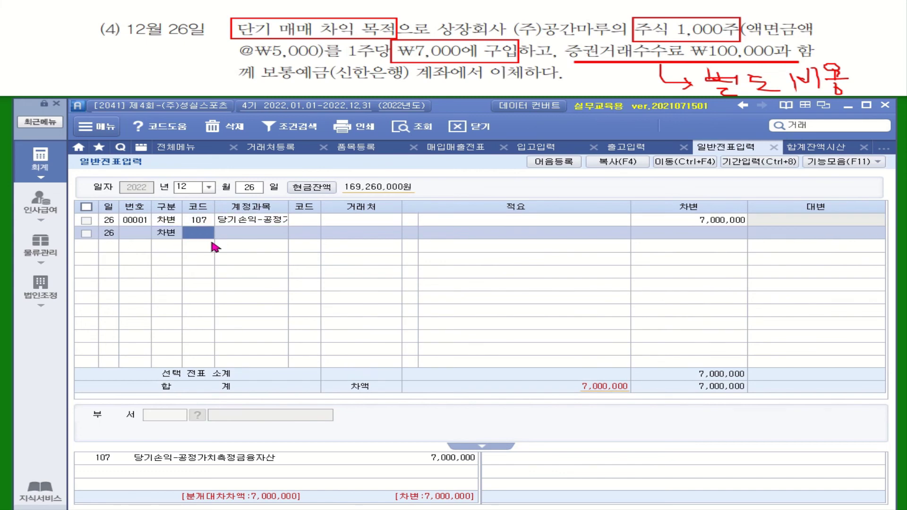
type("수수")
key("Return")
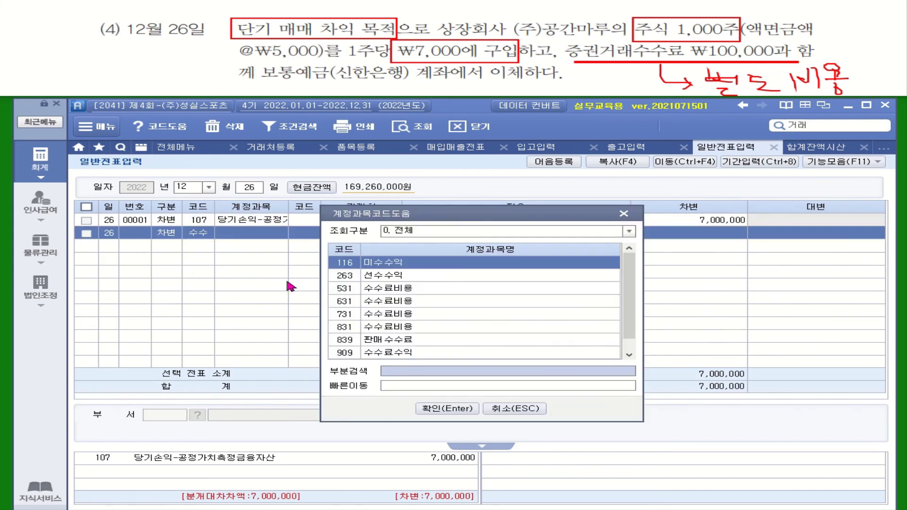
scroll(630, 290, "down", 1)
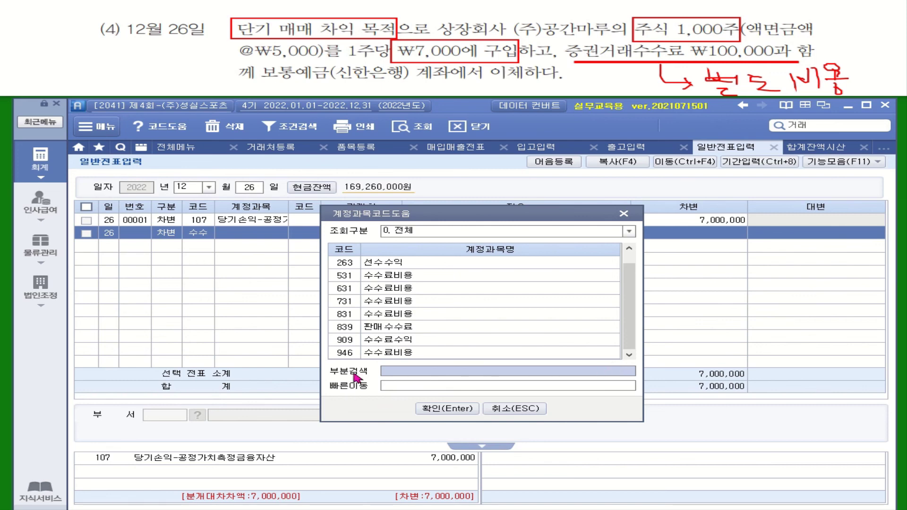
left_click(394, 354)
key("Return")
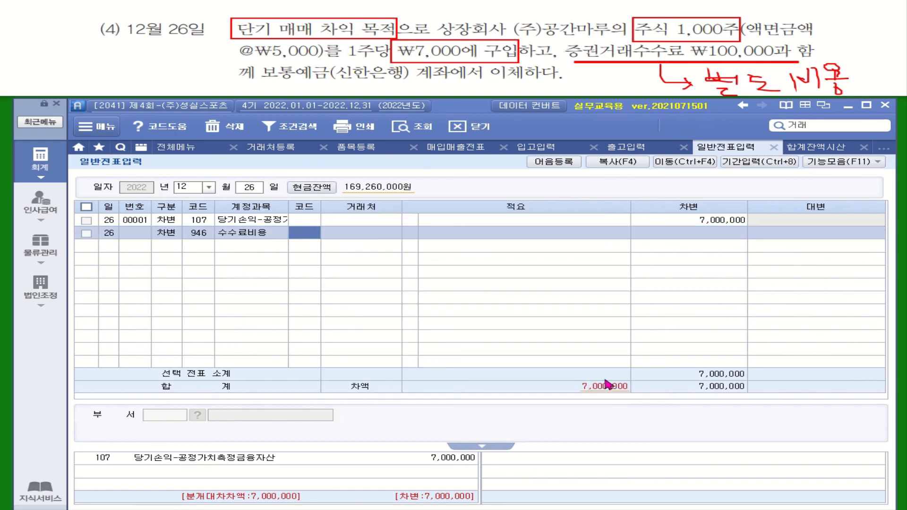
left_click(711, 241)
type("1000000")
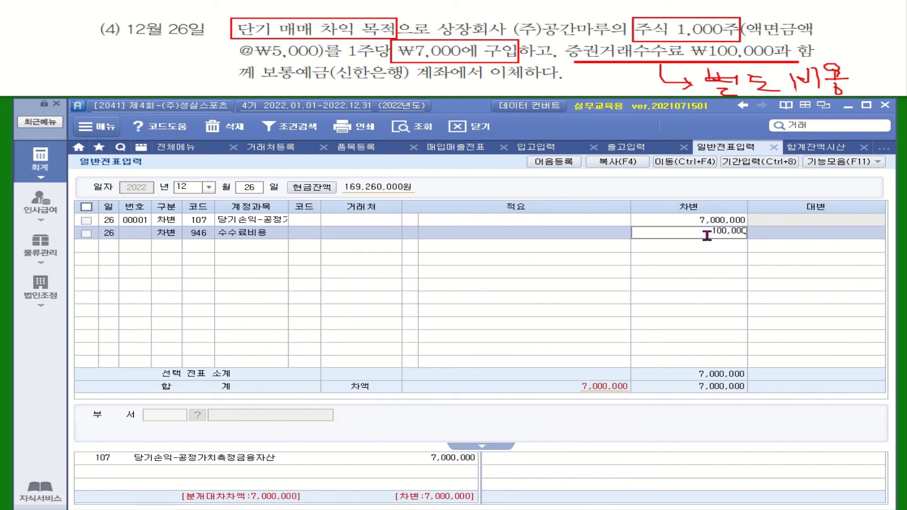
key("Return")
Add a 대변 line with account 103 보통예금, 거래처 98003 신한은행(보통) and amount 7,100,000, leaving 적요 blank
type("4")
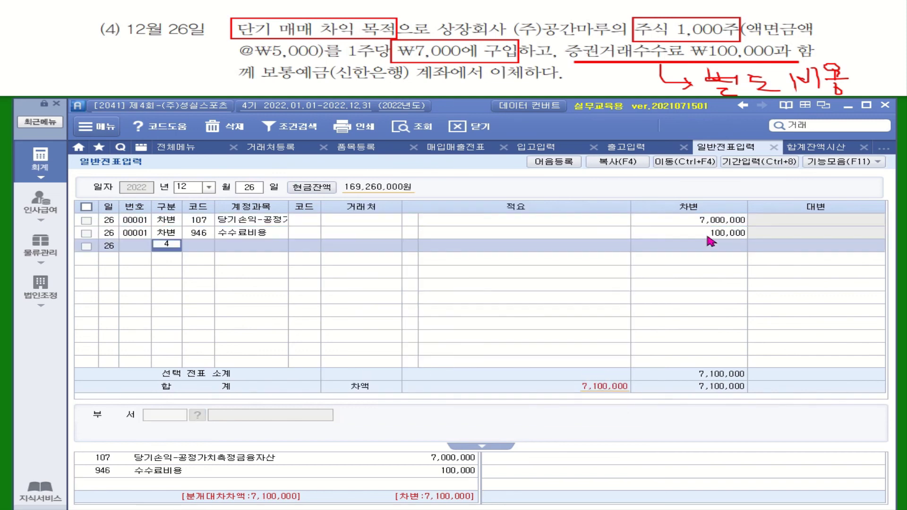
key("Return")
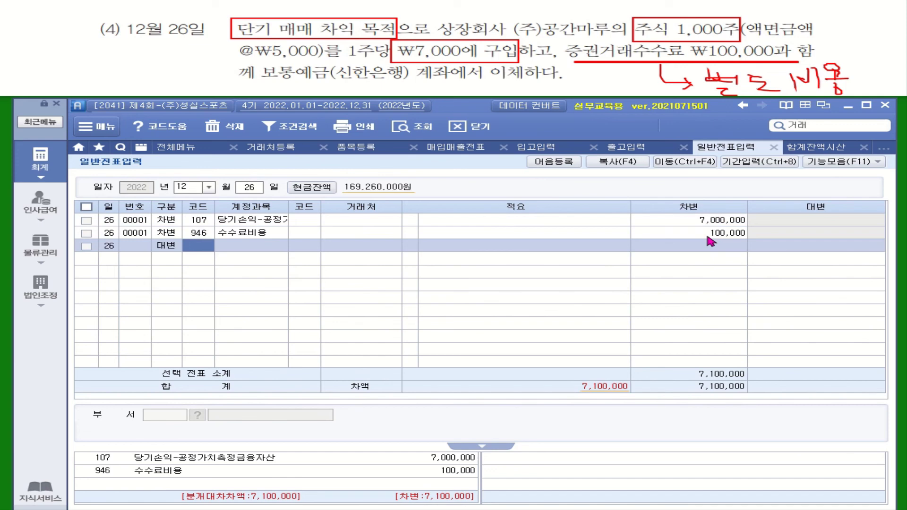
type("보통")
key("Return")
key("Return")
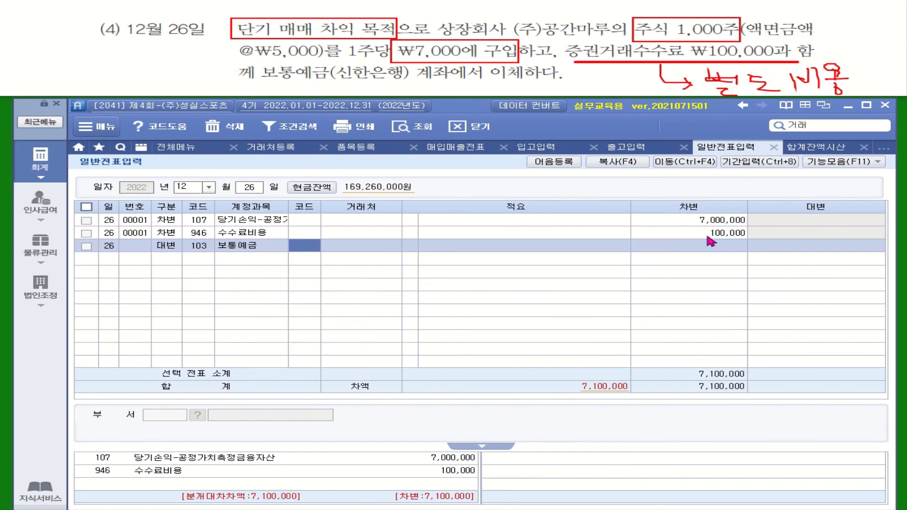
type("신한")
key("Return")
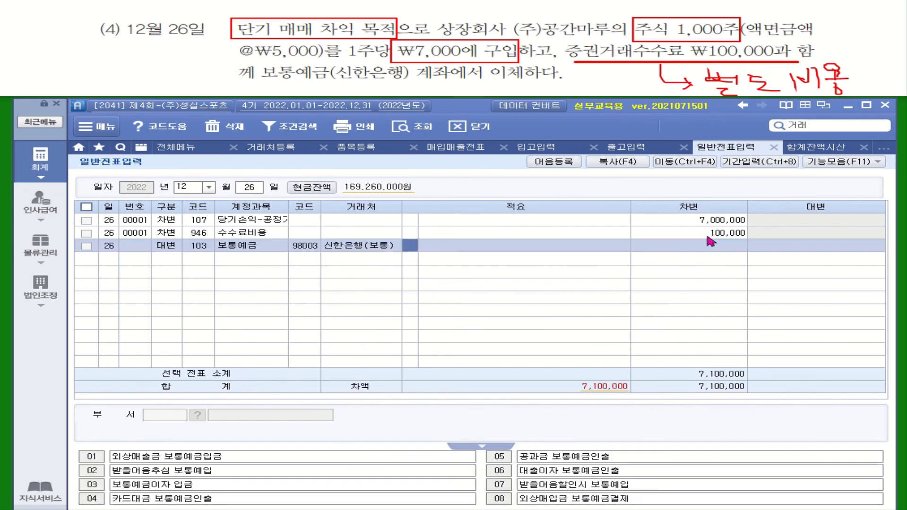
key("Return")
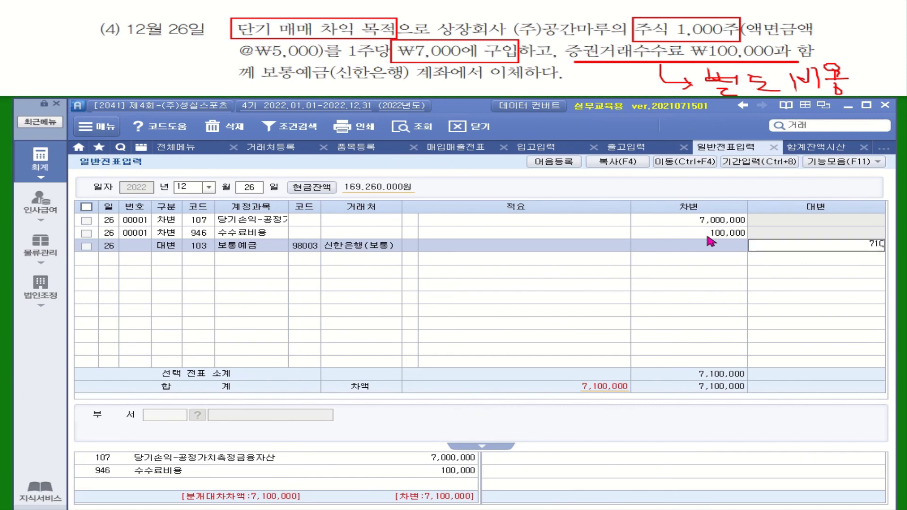
key("Return")
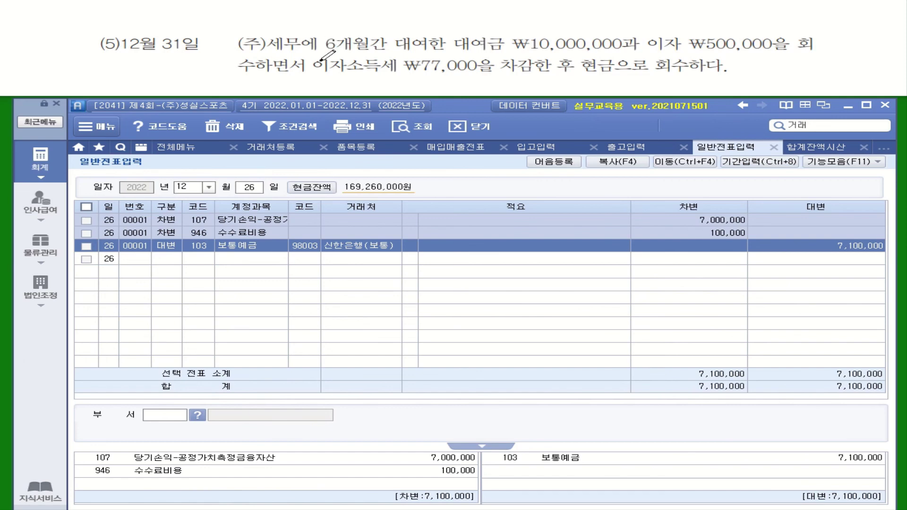
In the 12월 31일 task, underline 6개월간 and 이자소득세 ₩77,000, and box 대여금 ₩10,000,000과 이자 ₩500,000
left_click_drag(325, 51, 384, 49)
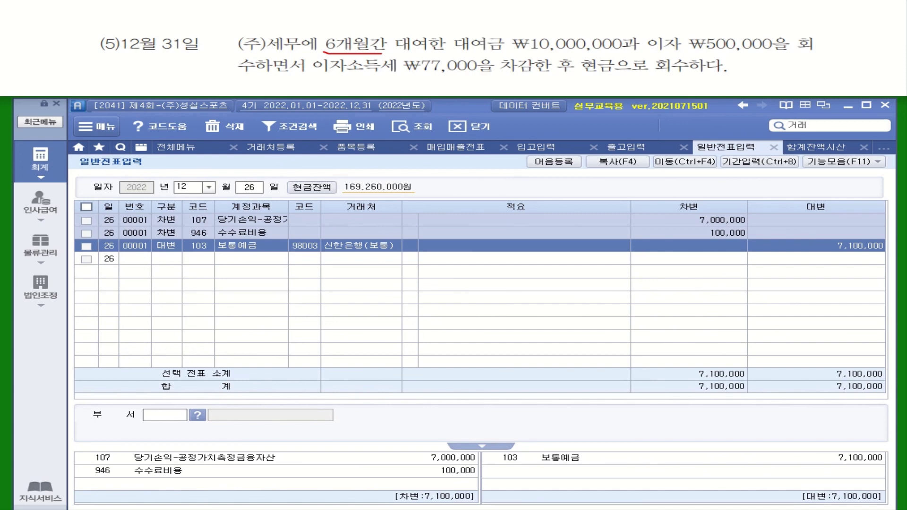
mouse_move(448, 33)
left_mouse_down()
mouse_move(607, 55)
mouse_move(775, 57)
left_mouse_up()
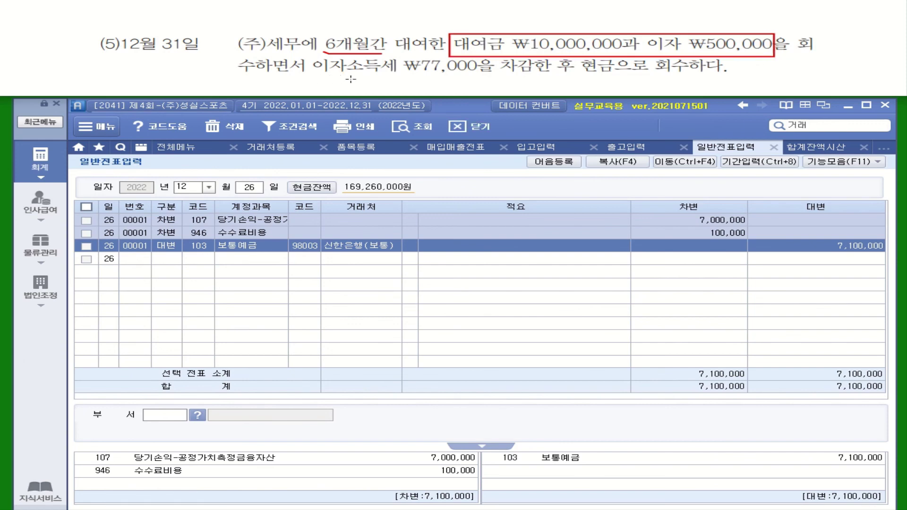
left_click_drag(315, 78, 478, 77)
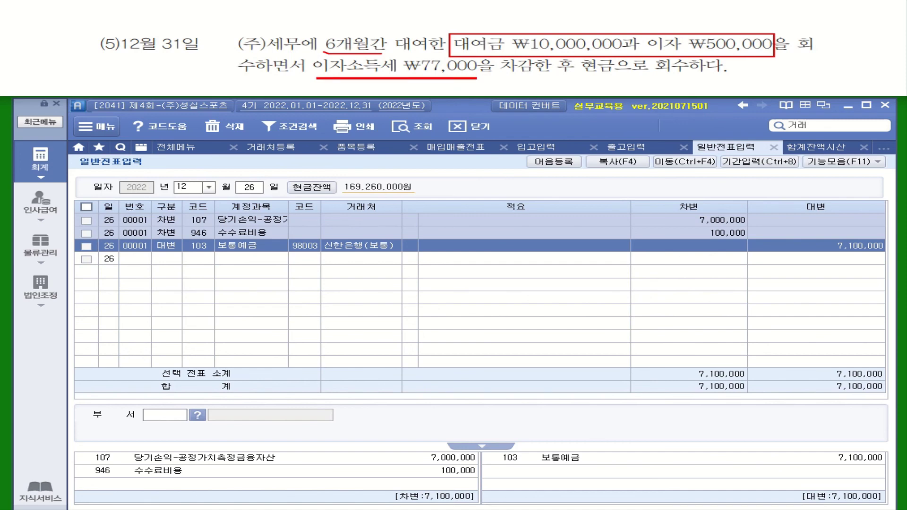
Switch the journal to 12월 31일 and start a 대변 line with account 114 단기대여금
left_click(249, 188)
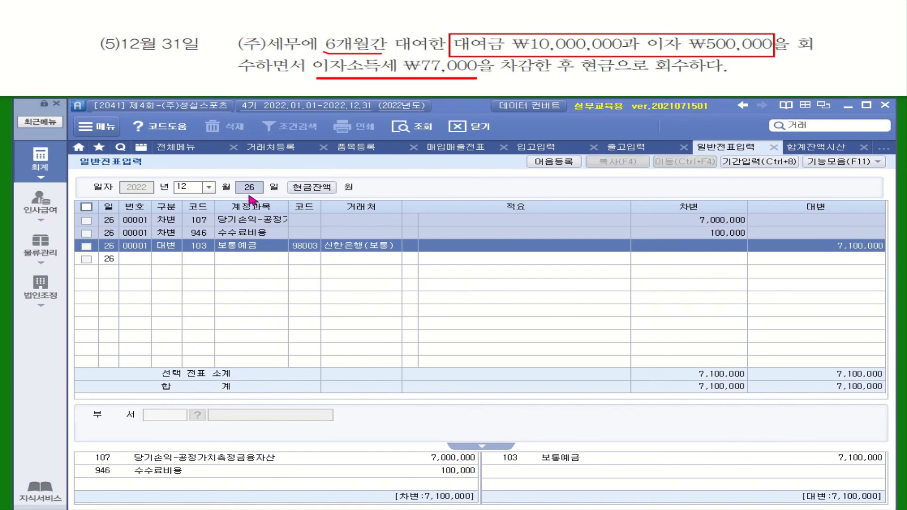
type("31")
key("Return")
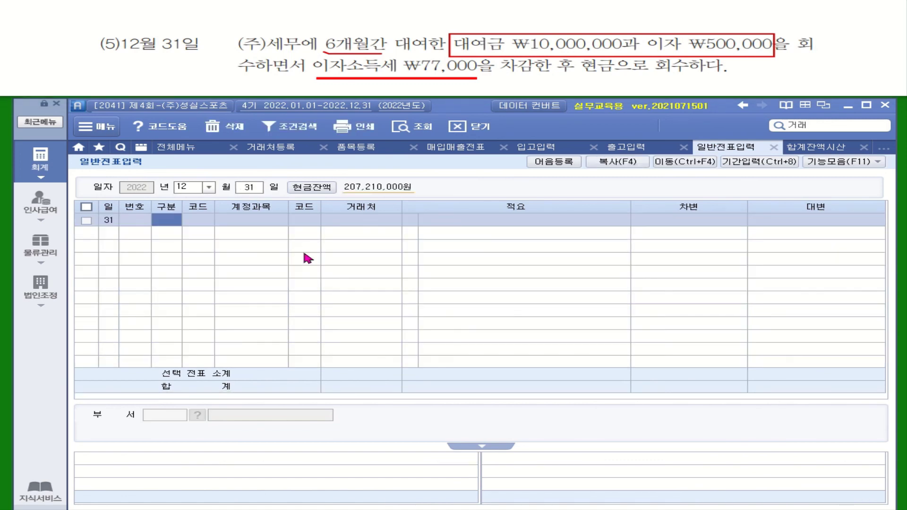
type("4")
key("Return")
type("단기")
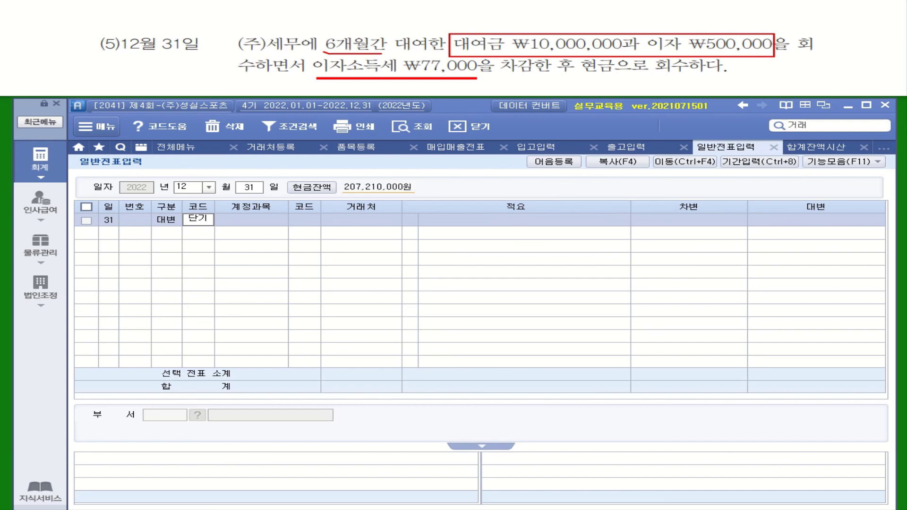
key("Return")
key("Return")
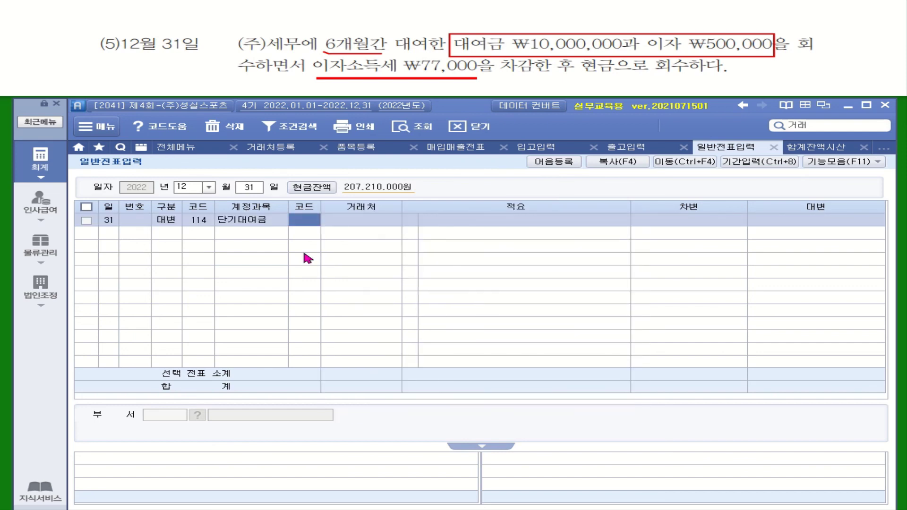
Set the 단기대여금 line's 거래처 to 03005 (주)세무 and its 대변 amount to 10,000,000, leaving 적요 blank
type("샘")
key("BackSpace")
key("BackSpace")
type("ㅔ무")
key("Return")
key("Return")
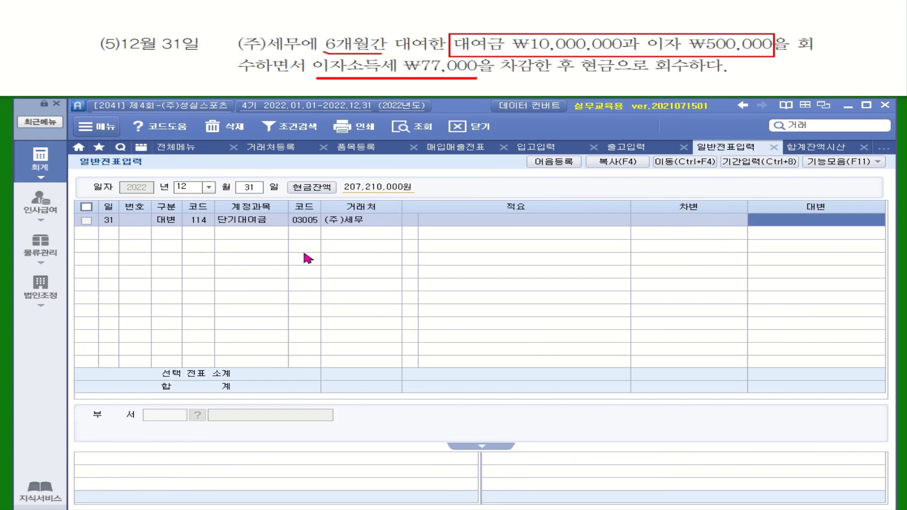
type("10000000")
key("Return")
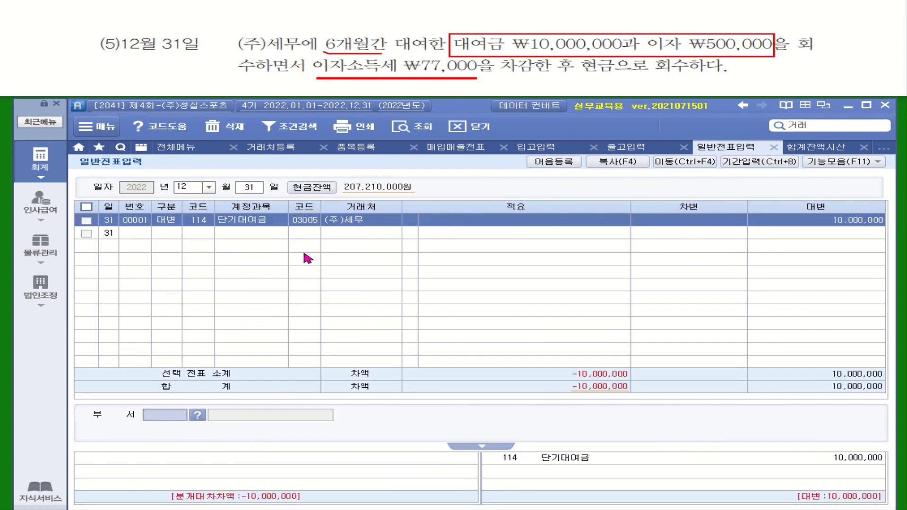
Add a 대변 line on 12월 31일 with account 901 이자수익 and an amount of 500,000, leaving 거래처 code and 적요 blank
type("4")
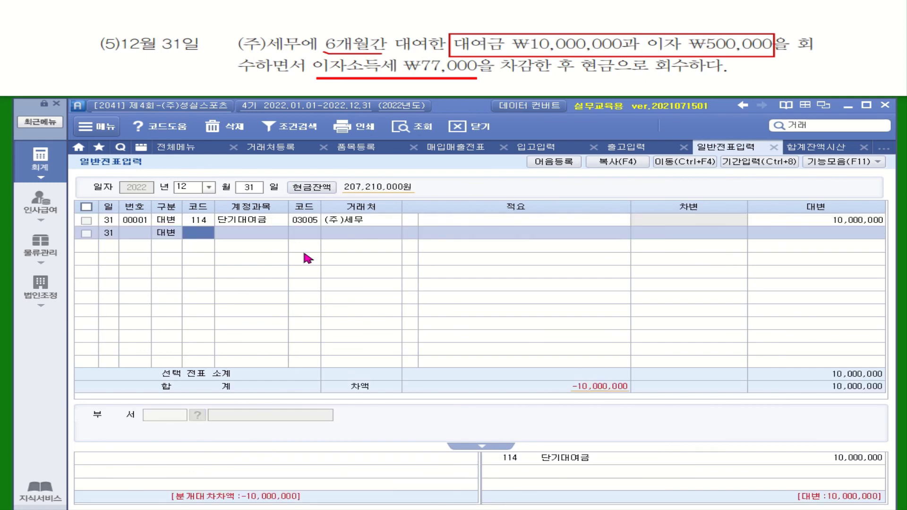
type("이자")
key("Return")
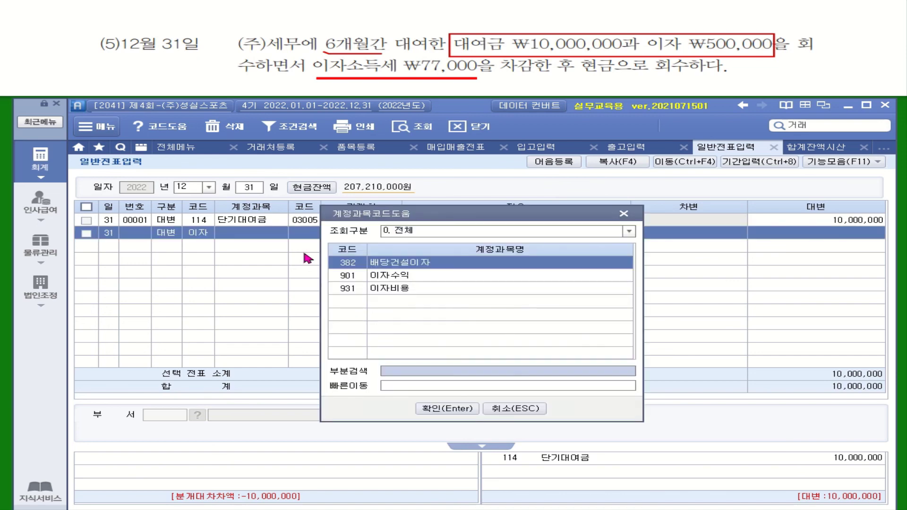
key("Down")
key("Return")
key("Return")
key("Return")
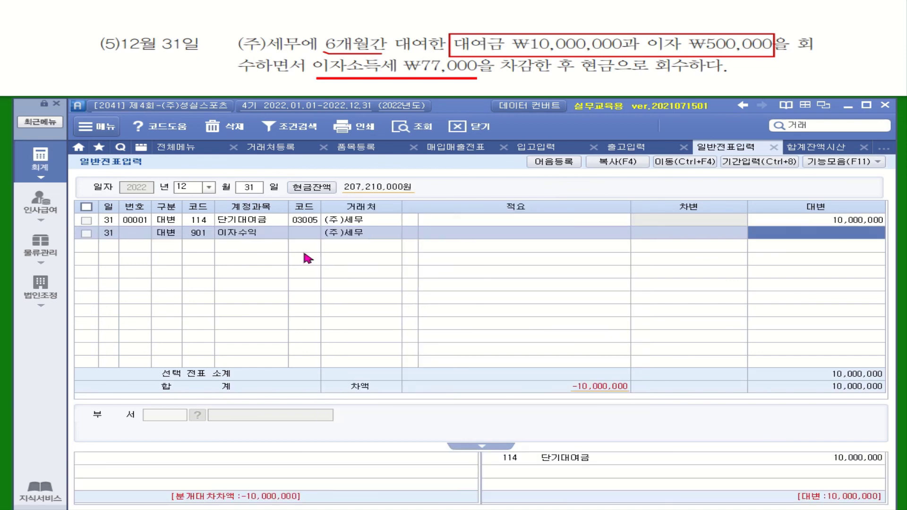
type("5000000")
key("Return")
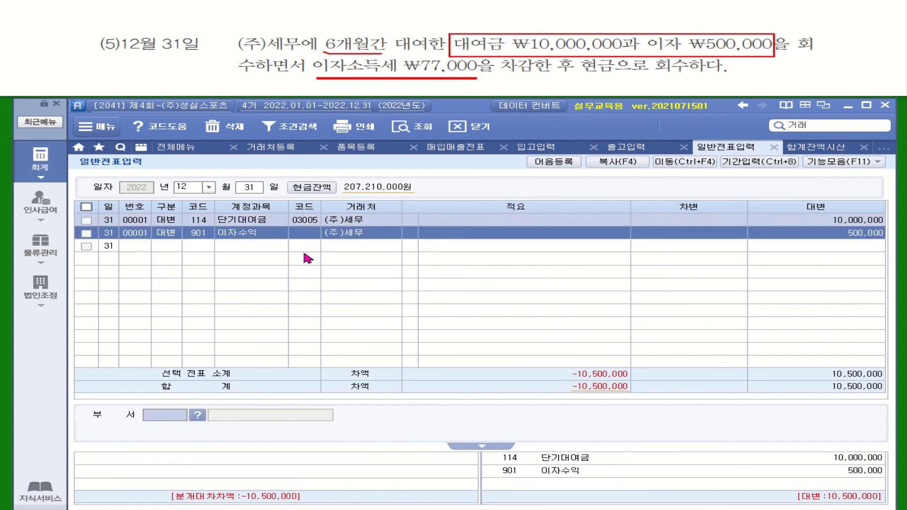
Add a 차변 line on 12월 31일 with account 136 선납세금 and an amount of 77,000, leaving 거래처 code and 적요 blank
type("3")
key("Return")
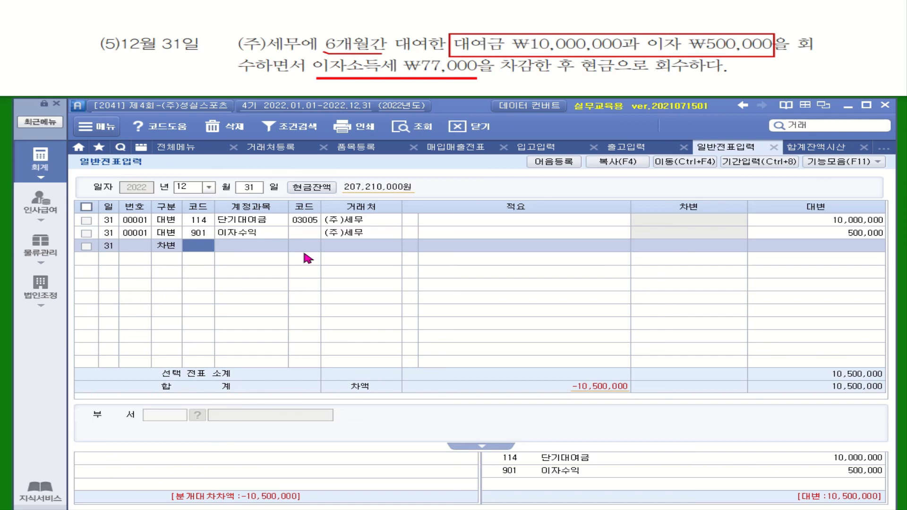
type("선납")
key("Return")
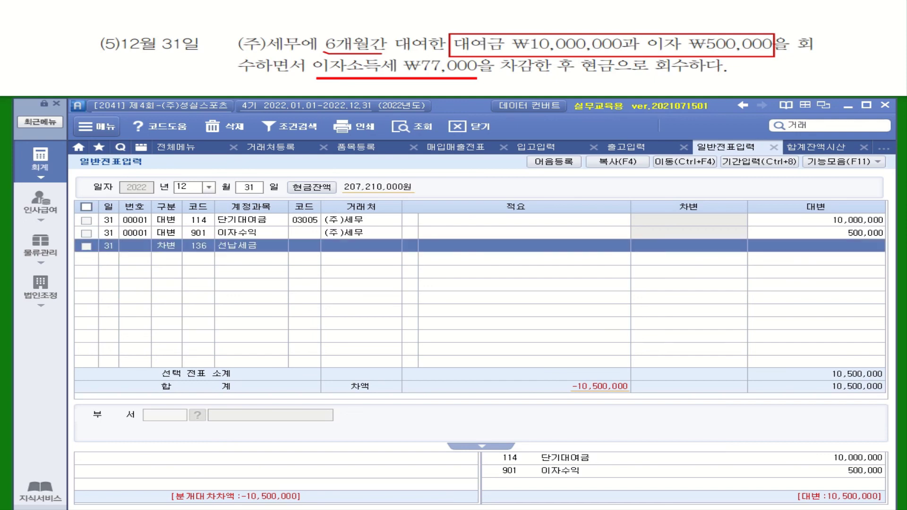
key("Return")
key("Return")
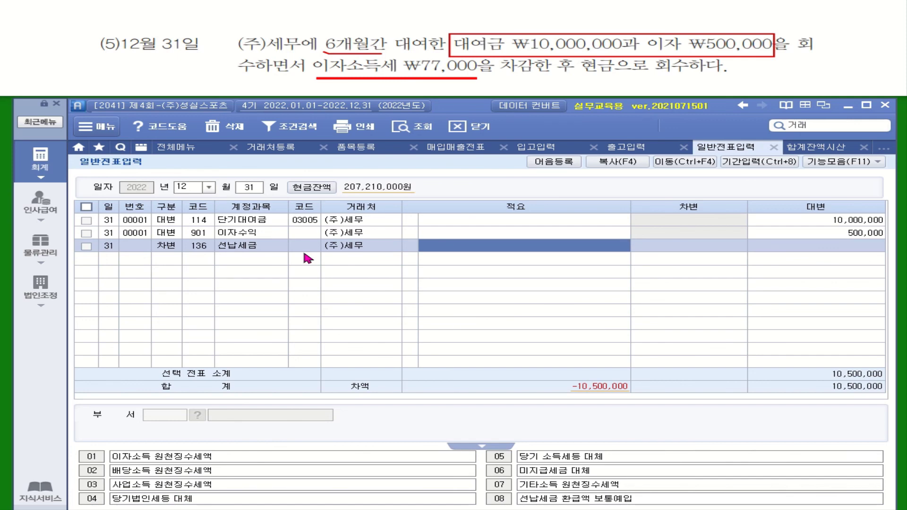
key("Return")
type("770000")
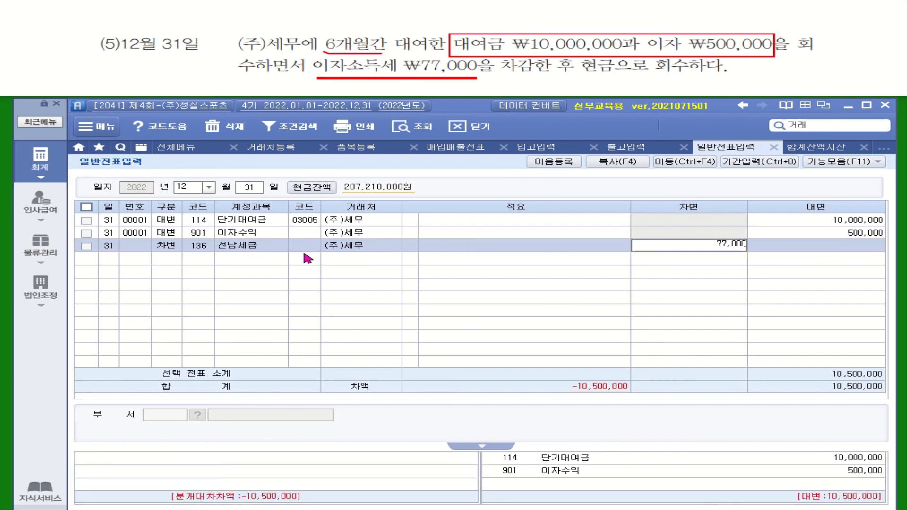
key("Return")
Add a 차변 line on 12월 31일 with account 101 현금 and an amount of 10,423,000, leaving 거래처 code and 적요 blank
type("3")
key("Return")
type("10")
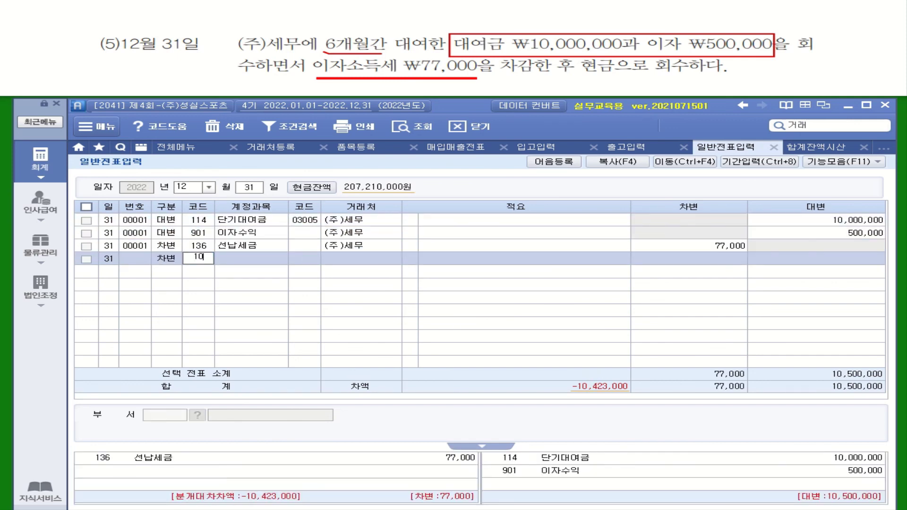
type("1")
key("Return")
key("Return")
key("Return")
key("Return")
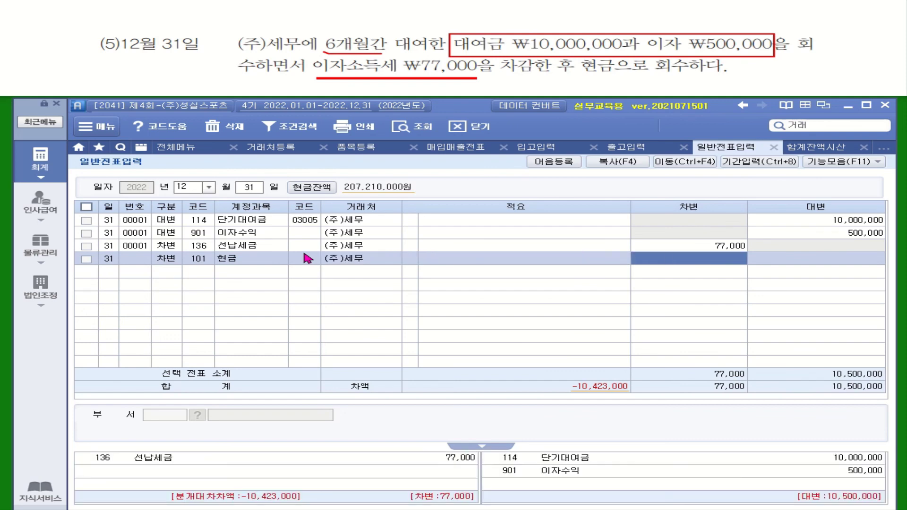
type("10423000")
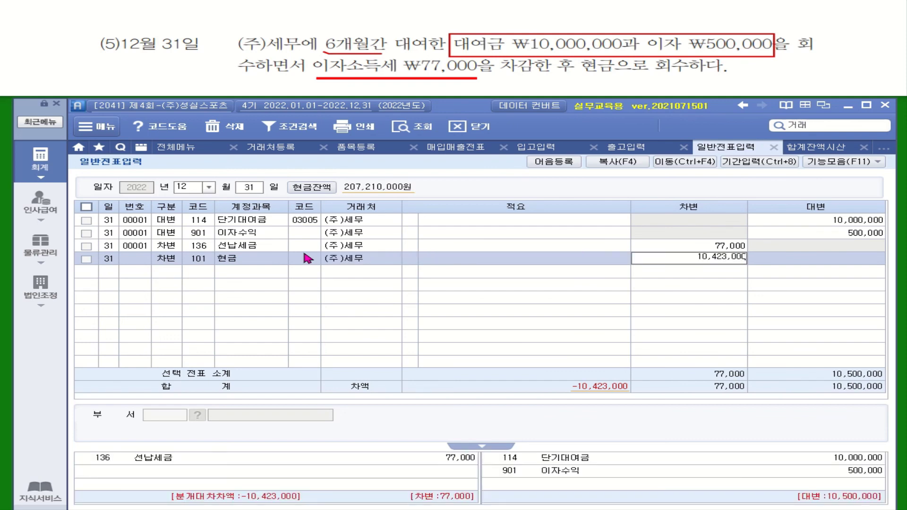
key("Return")
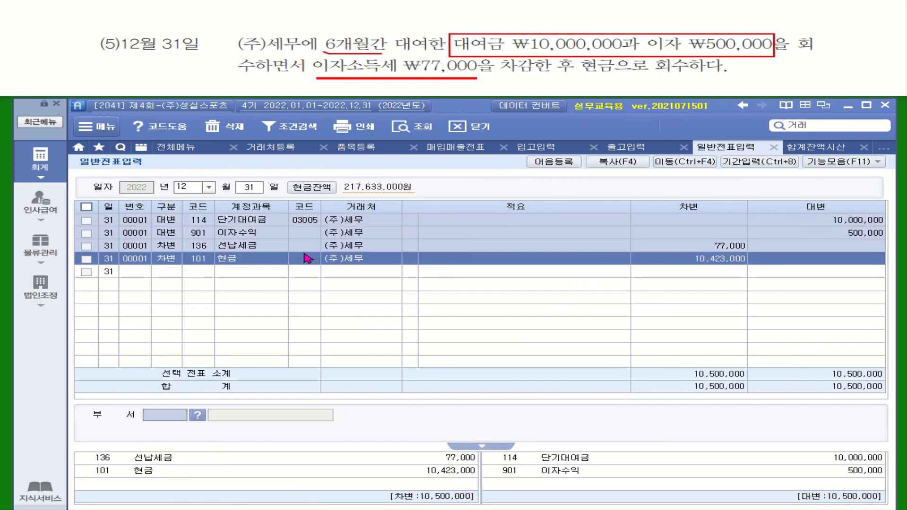
left_click(707, 260)
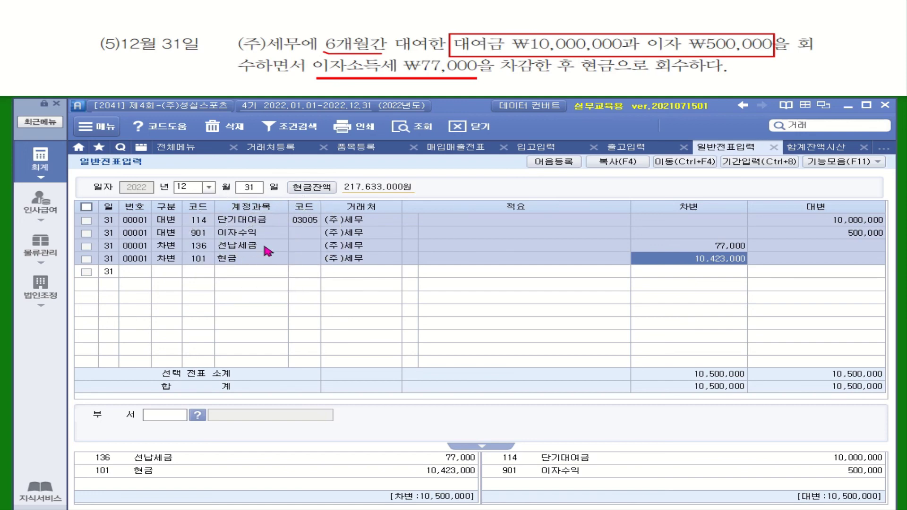
key("Return")
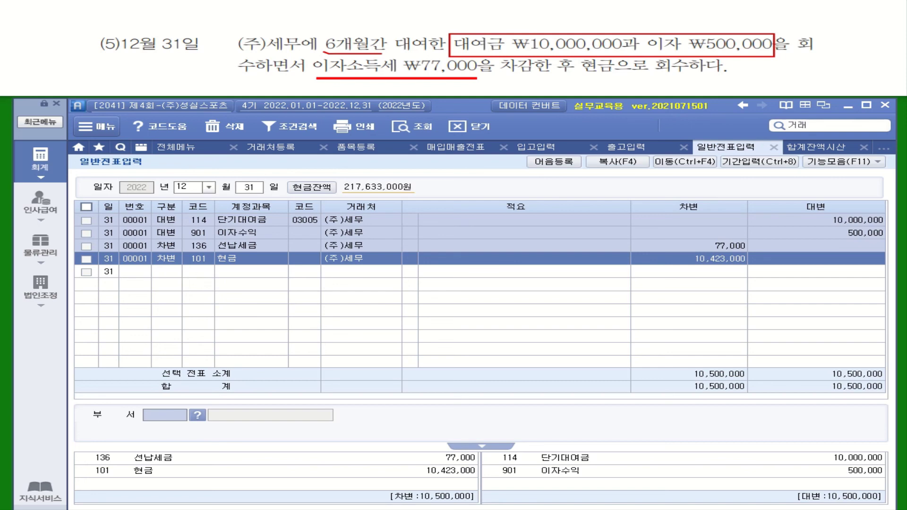
key("Return")
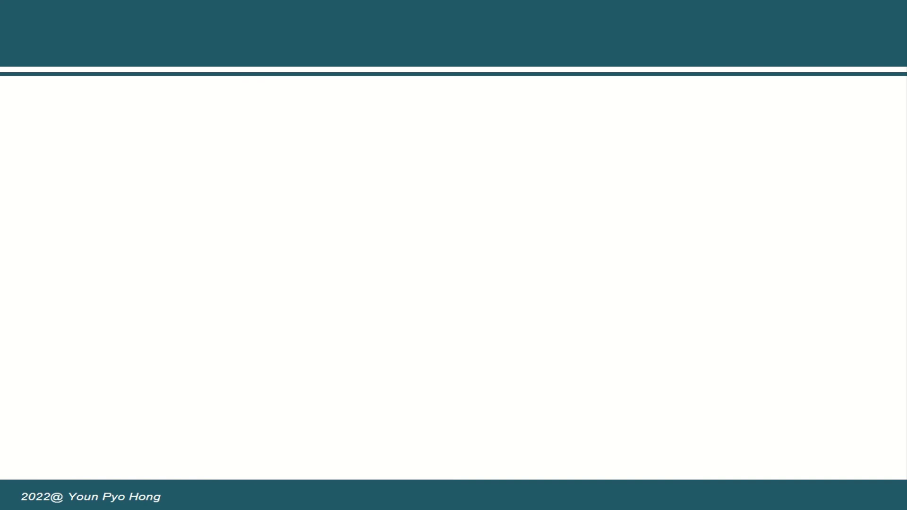